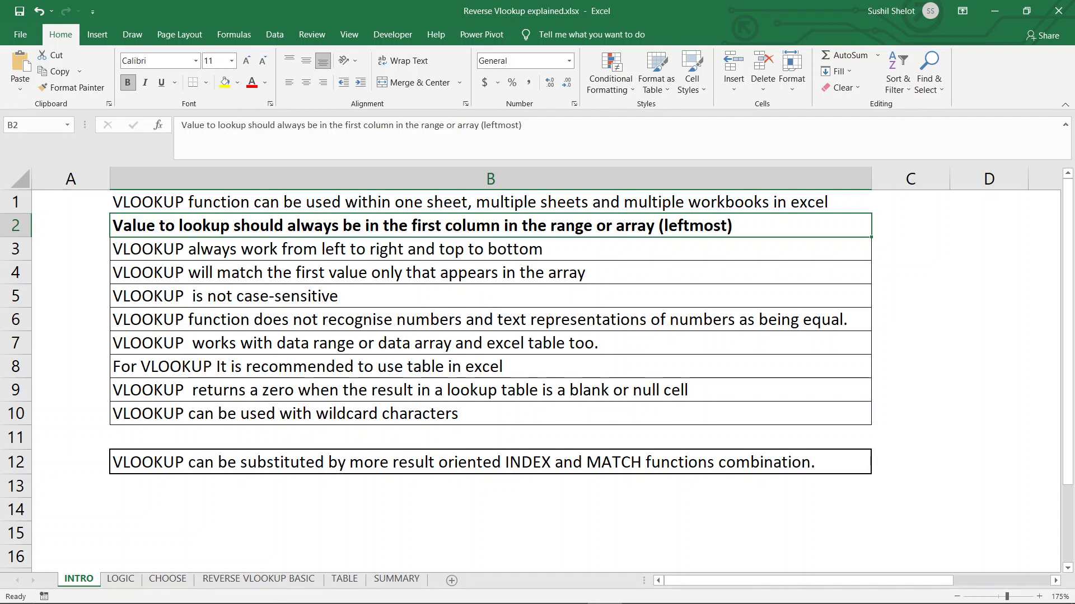
On the LOGIC sheet, flip the solar system picture horizontally and deselect it.
{"action": "left_click", "coordinate": [111, 581]}
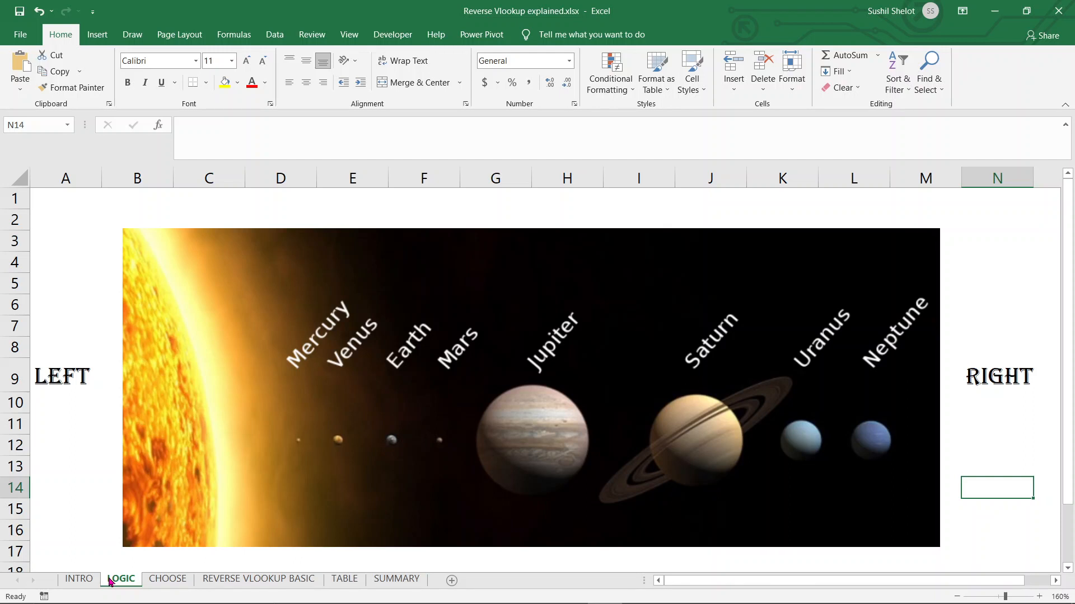
{"action": "left_click", "coordinate": [659, 402]}
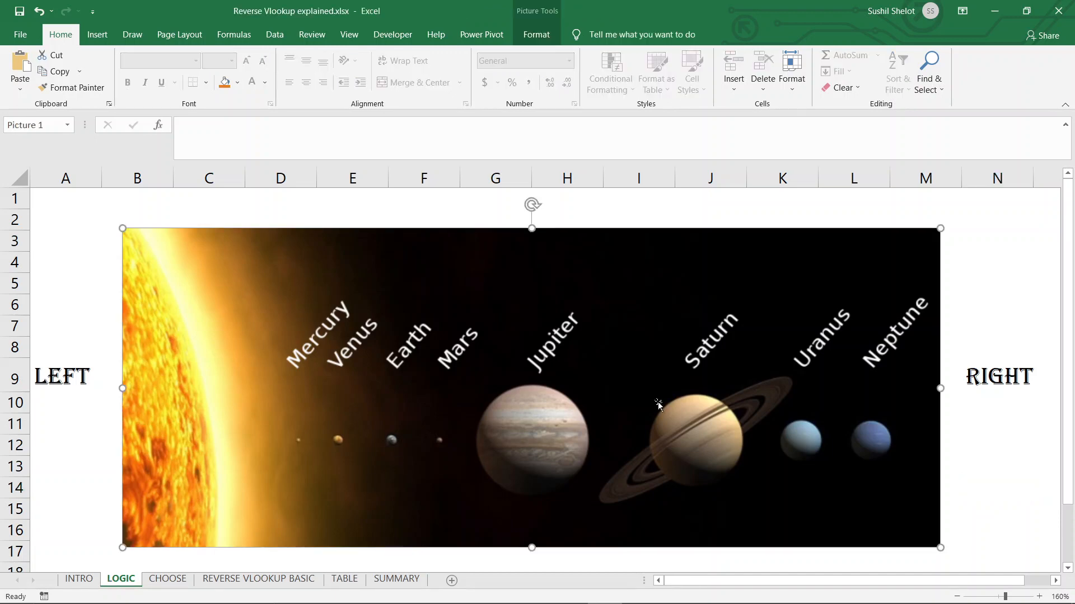
{"action": "left_click", "coordinate": [895, 89]}
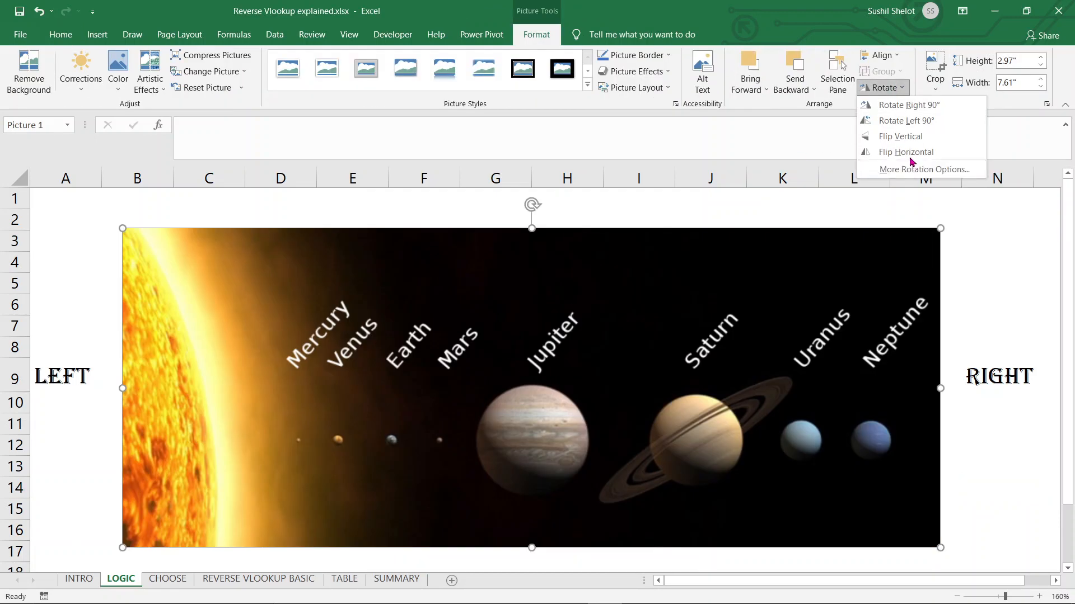
{"action": "left_click", "coordinate": [910, 152]}
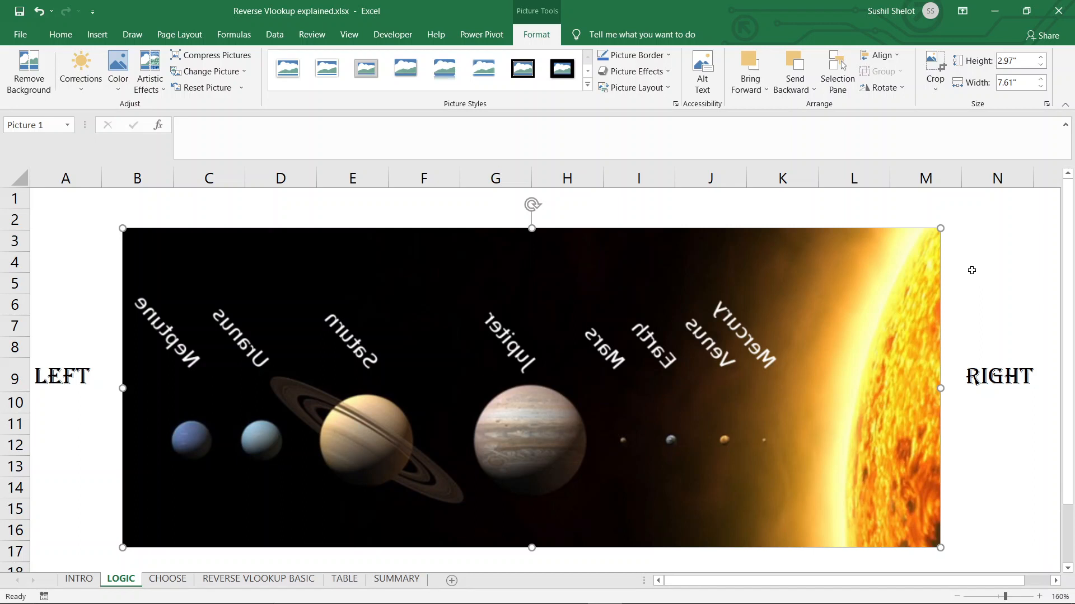
{"action": "left_click", "coordinate": [981, 270]}
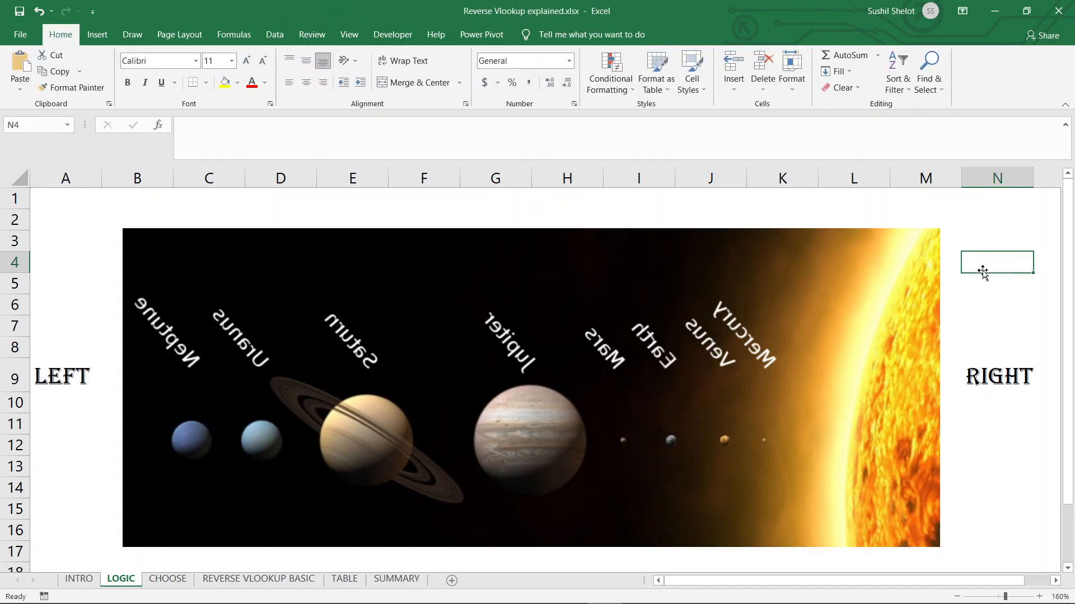
On the CHOOSE sheet, enter =CHOOSE({1,2,3,4,5,6,7},B3:B9) in cell D3.
{"action": "left_click", "coordinate": [168, 580]}
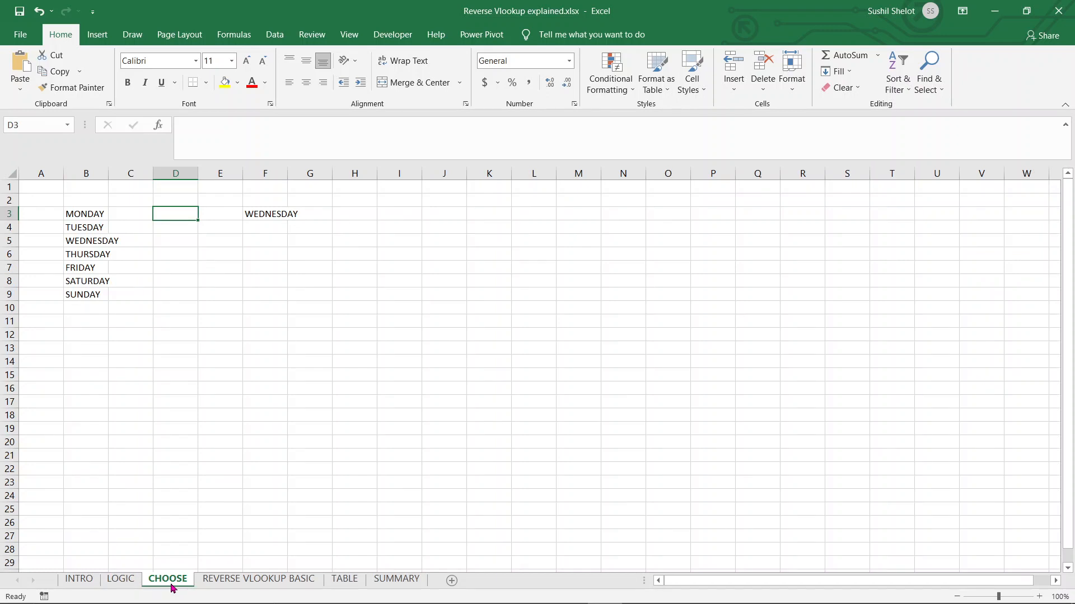
{"action": "double_click", "coordinate": [175, 215]}
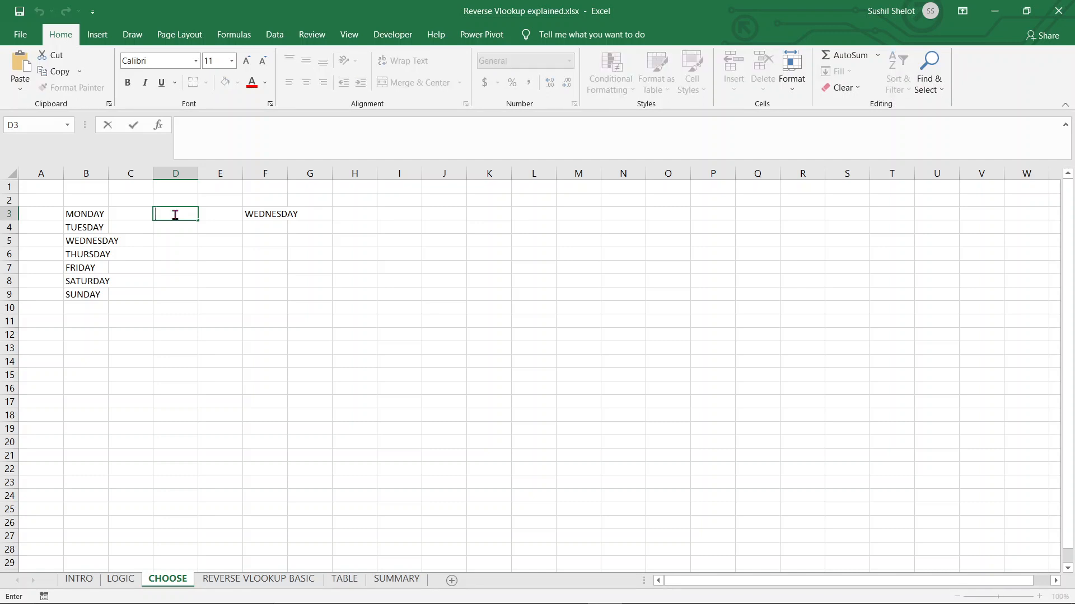
{"action": "type", "text": "=chosse"}
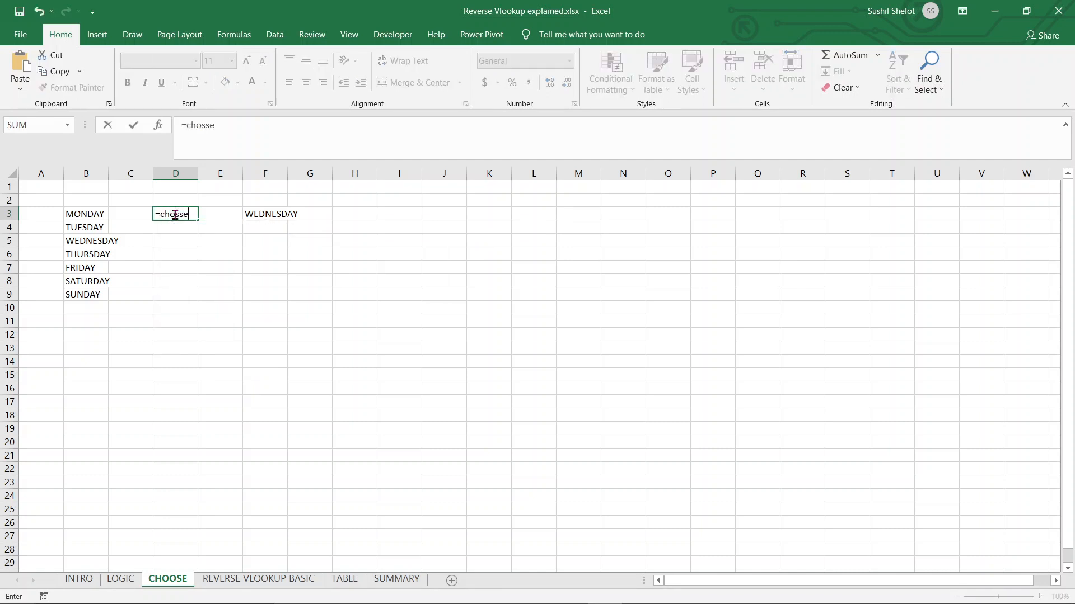
{"action": "key", "text": "BackSpace"}
{"action": "key", "text": "BackSpace"}
{"action": "key", "text": "BackSpace"}
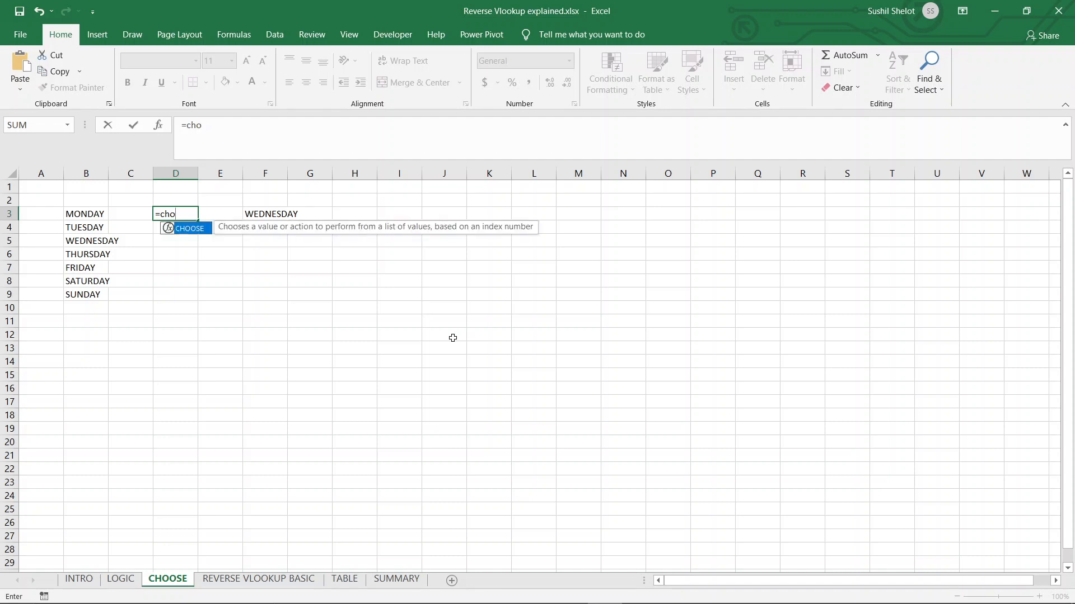
{"action": "double_click", "coordinate": [186, 231]}
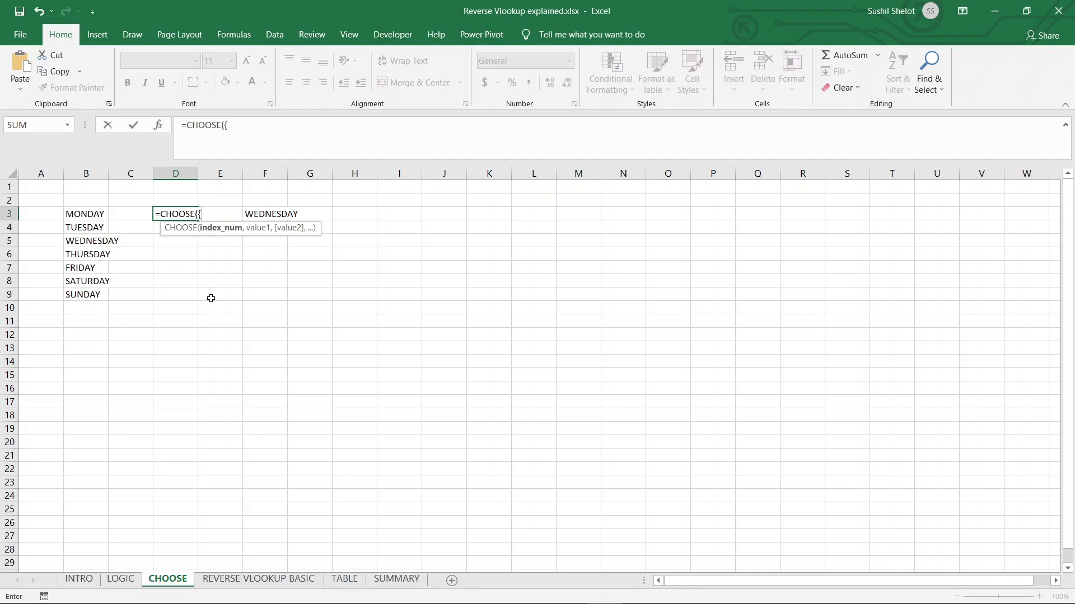
{"action": "type", "text": ",2,3,4,5,6"}
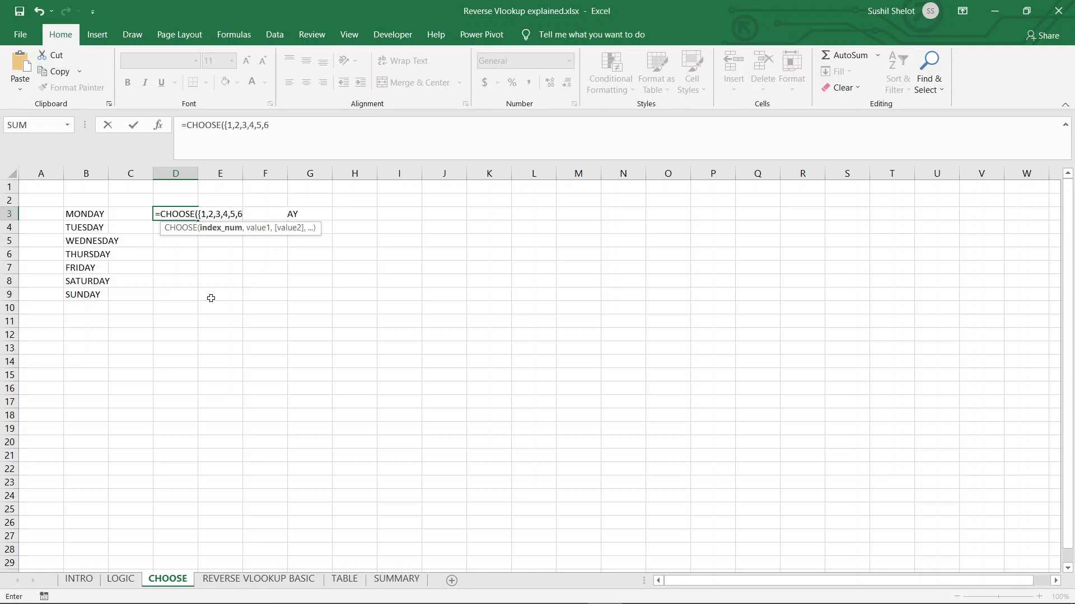
{"action": "type", "text": ",7},"}
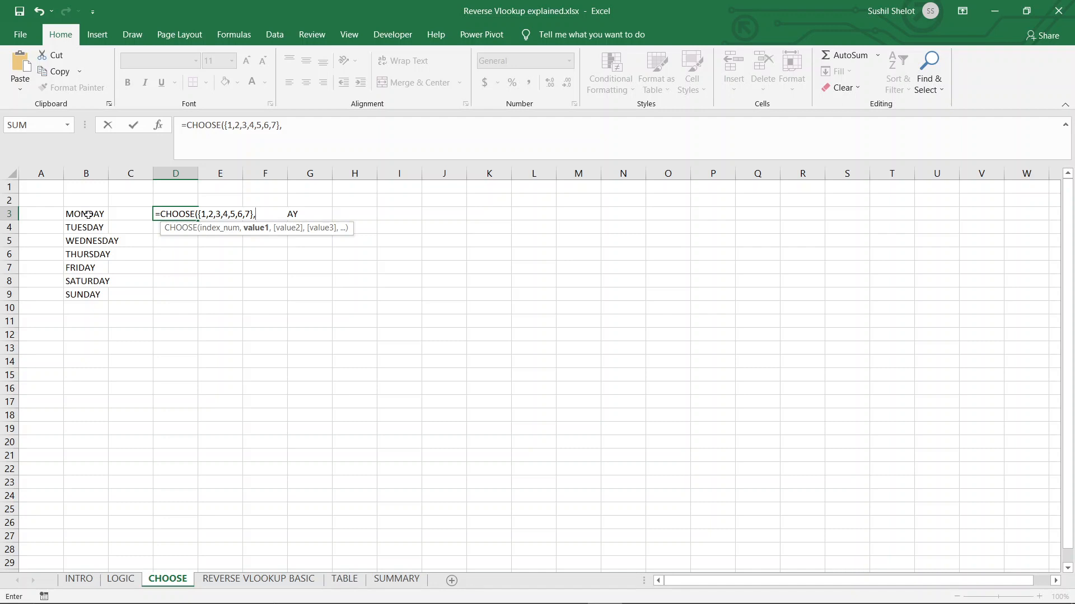
{"action": "left_click_drag", "start_coordinate": [88, 214], "coordinate": [92, 295]}
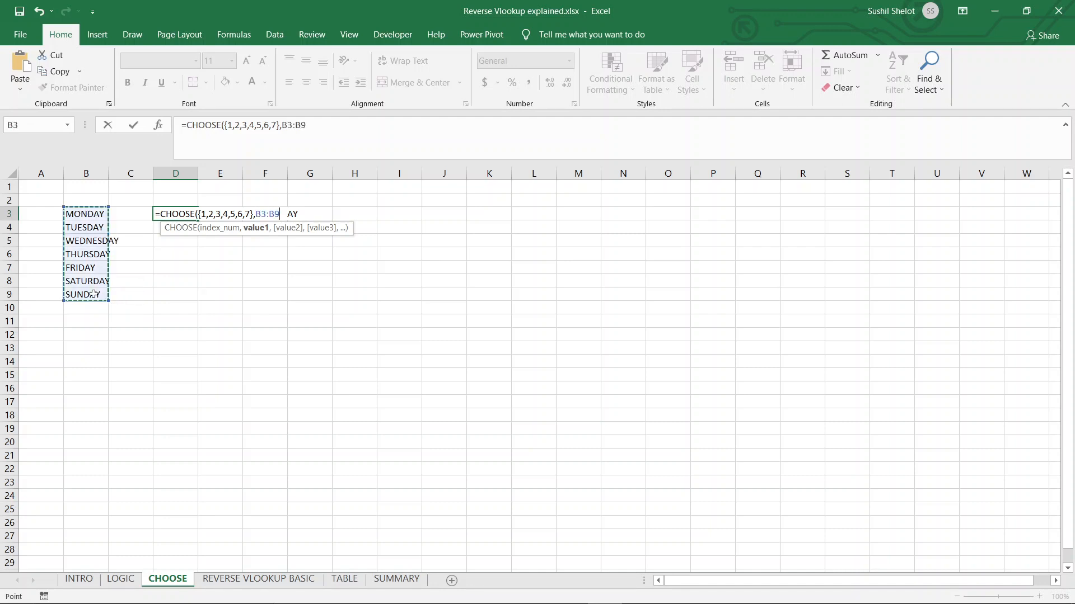
{"action": "type", "text": ")"}
{"action": "key", "text": "Return"}
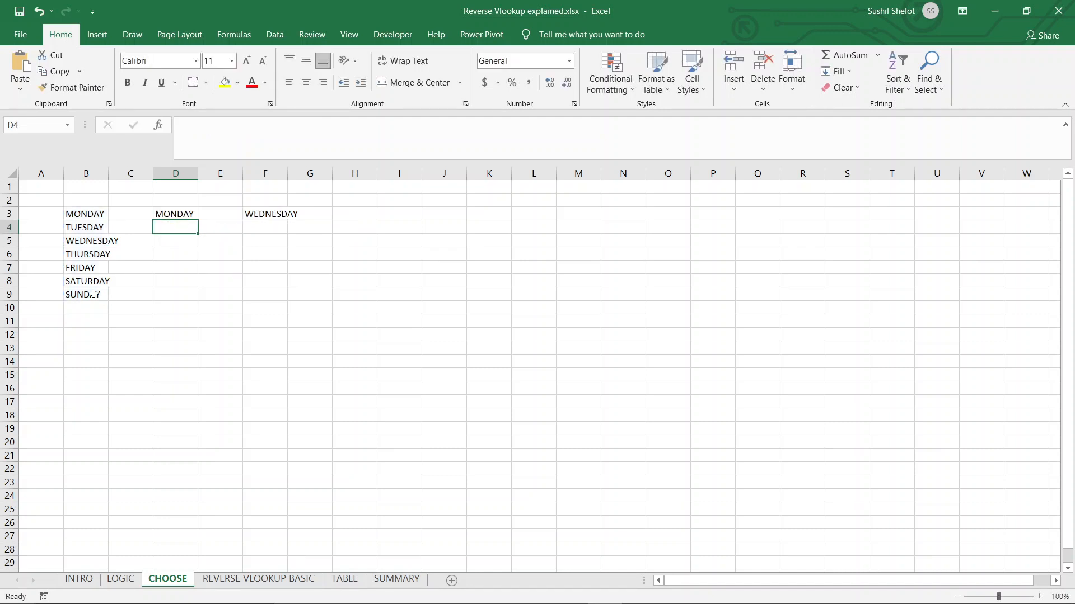
Fill the CHOOSE formula from D3 down through D9.
{"action": "left_click", "coordinate": [175, 213]}
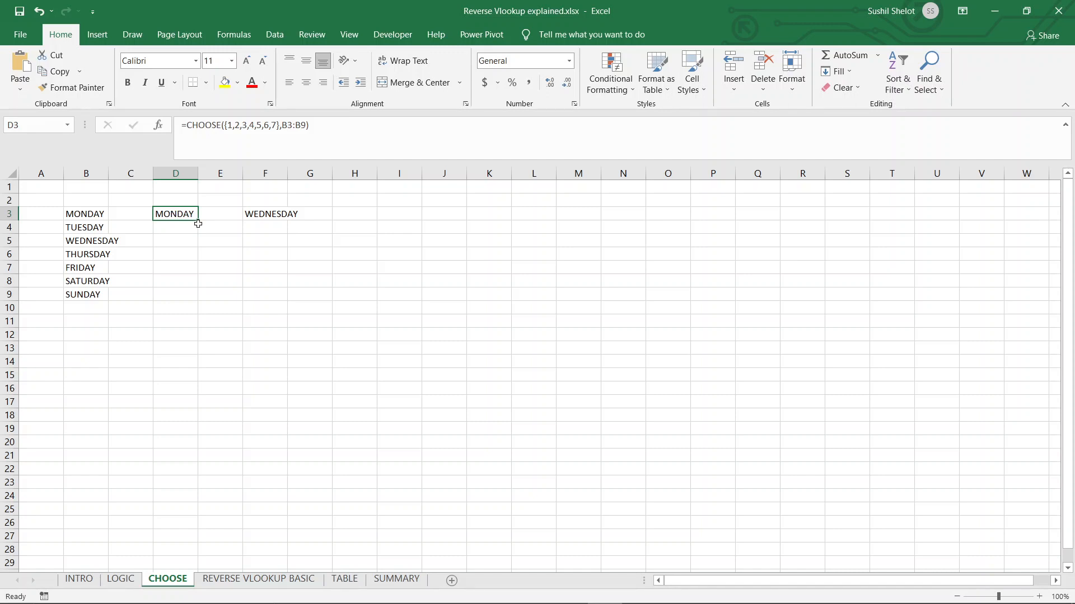
{"action": "left_click_drag", "start_coordinate": [197, 222], "coordinate": [199, 300]}
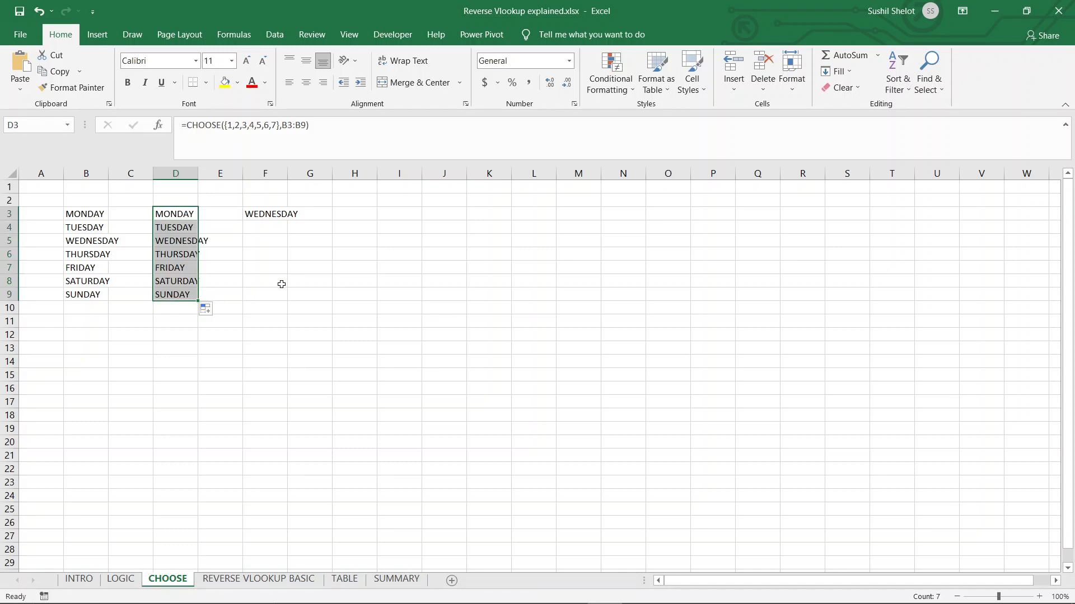
{"action": "left_click", "coordinate": [281, 285]}
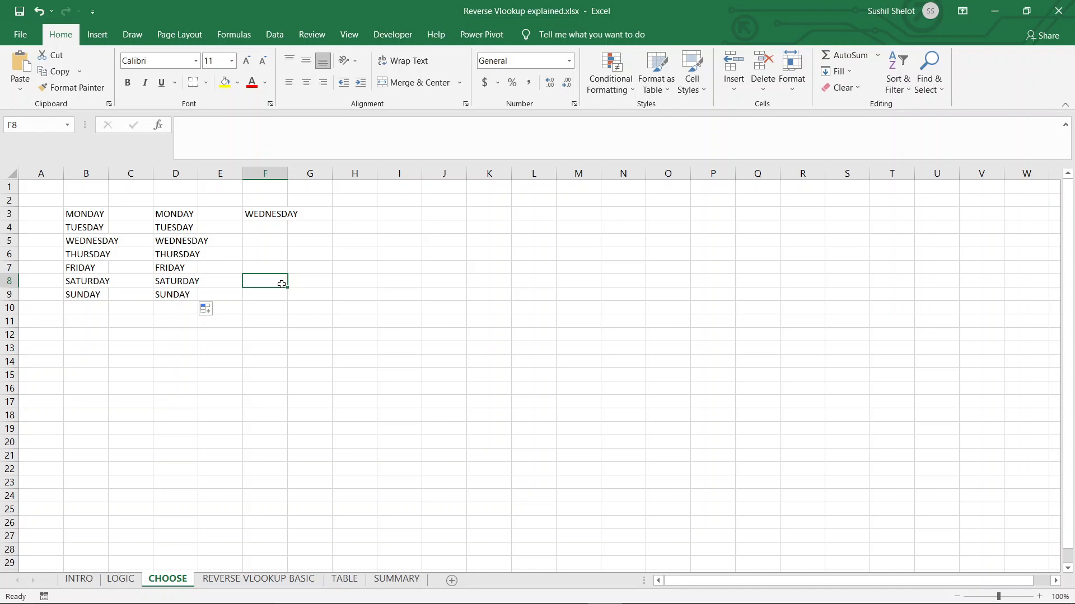
Enter =CHOOSE(5,B3:B9) in cell F5.
{"action": "left_click", "coordinate": [273, 242]}
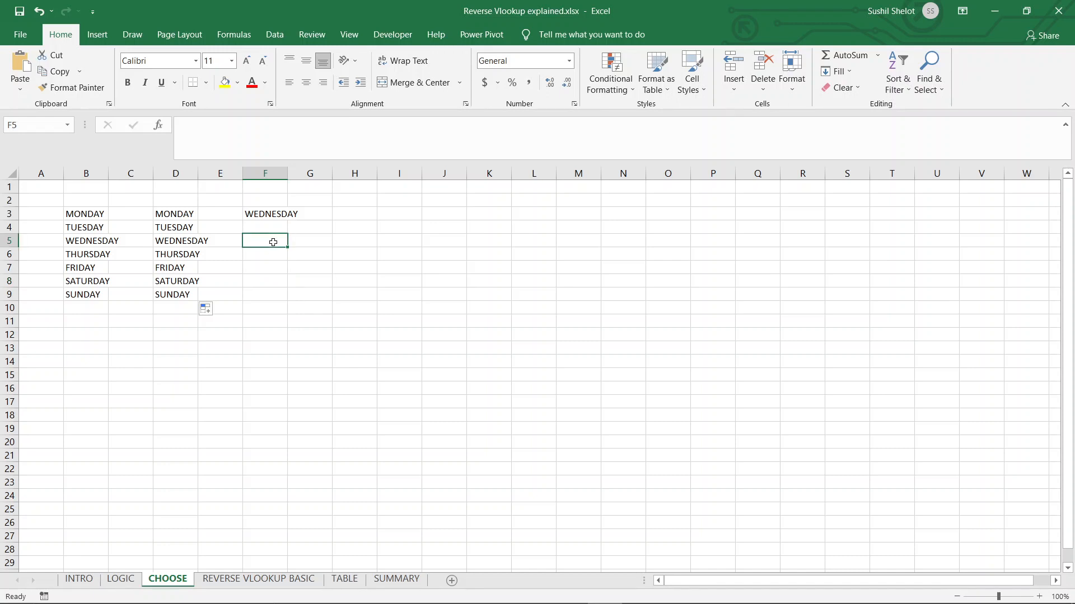
{"action": "type", "text": "="}
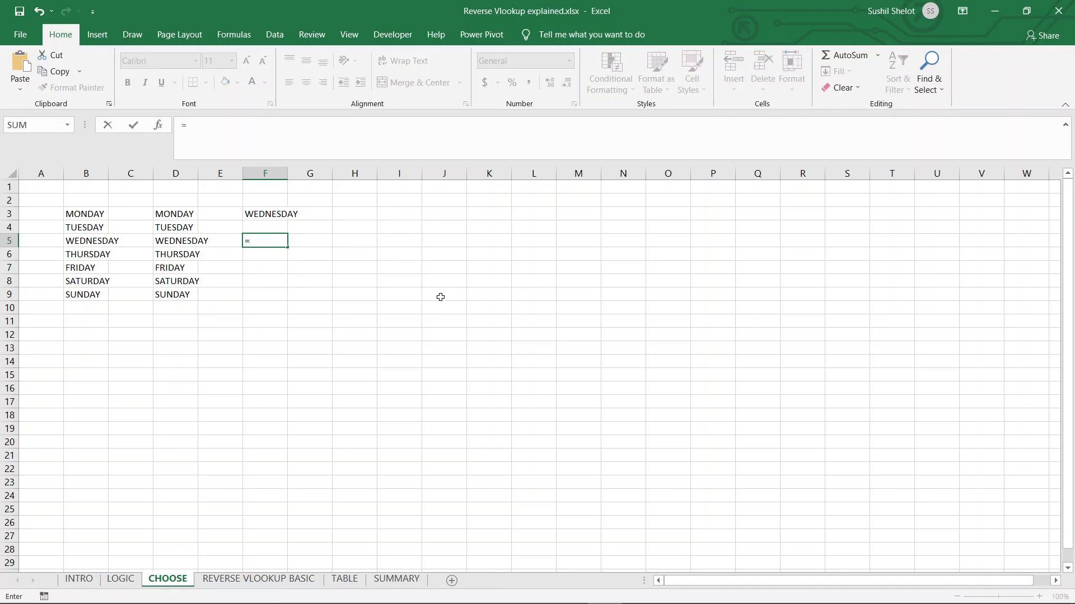
{"action": "type", "text": "choo"}
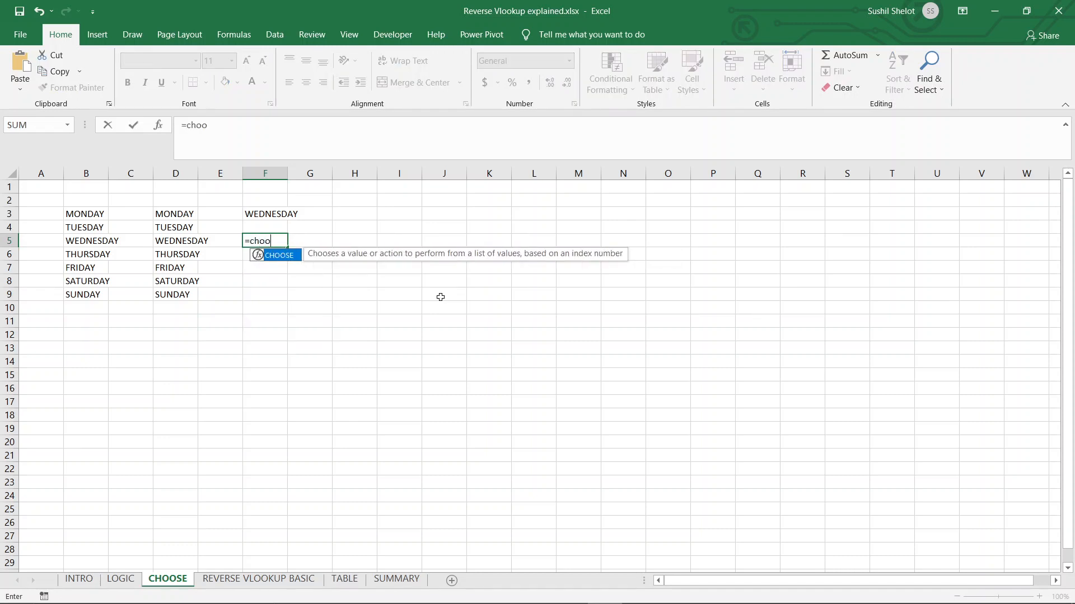
{"action": "key", "text": "Tab"}
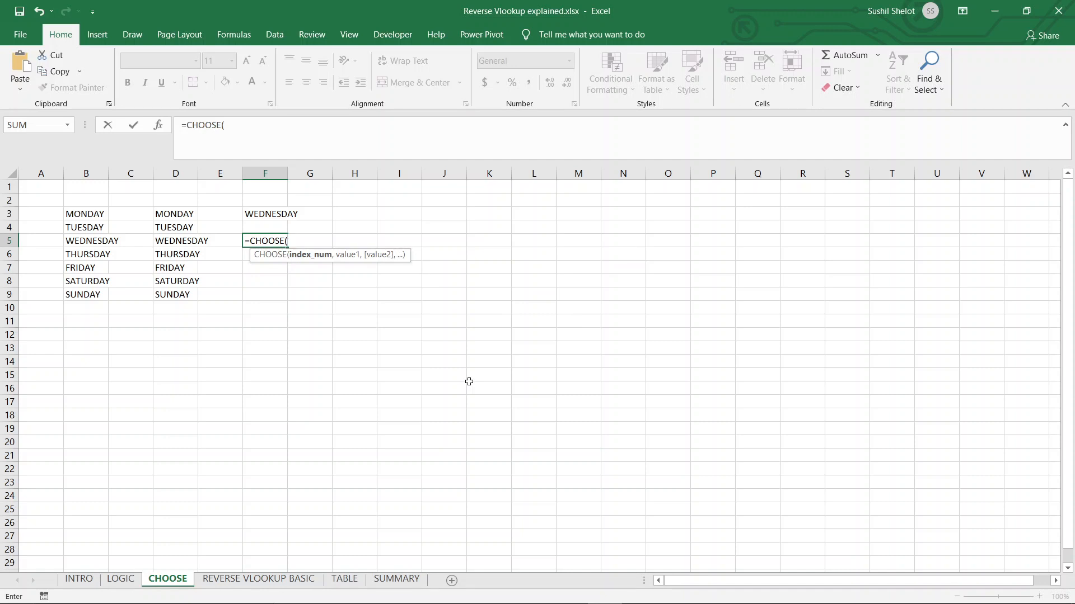
{"action": "type", "text": "5,"}
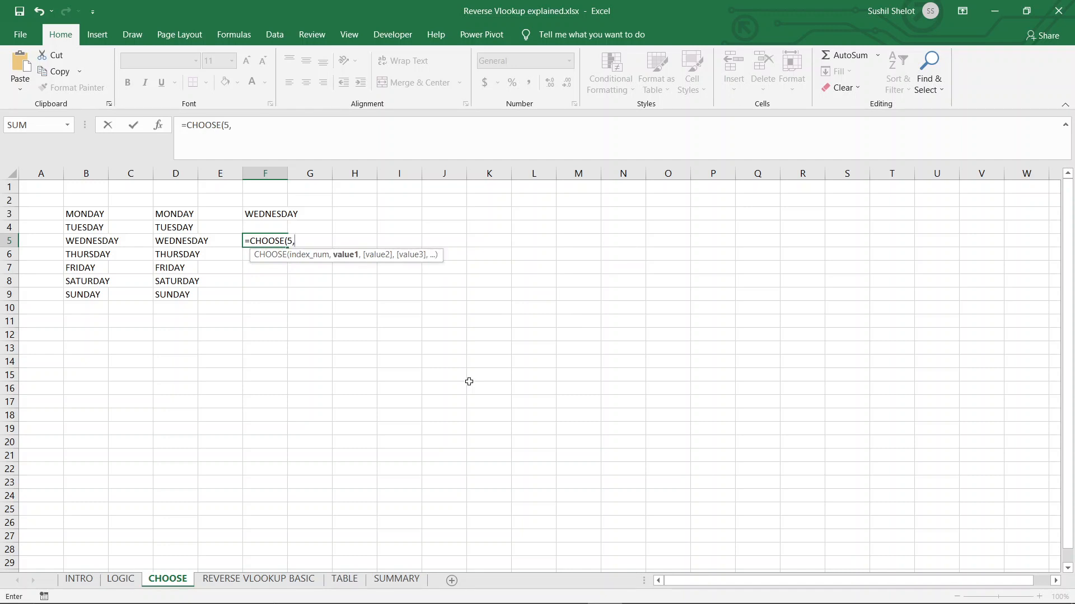
{"action": "left_click_drag", "start_coordinate": [86, 213], "coordinate": [85, 295]}
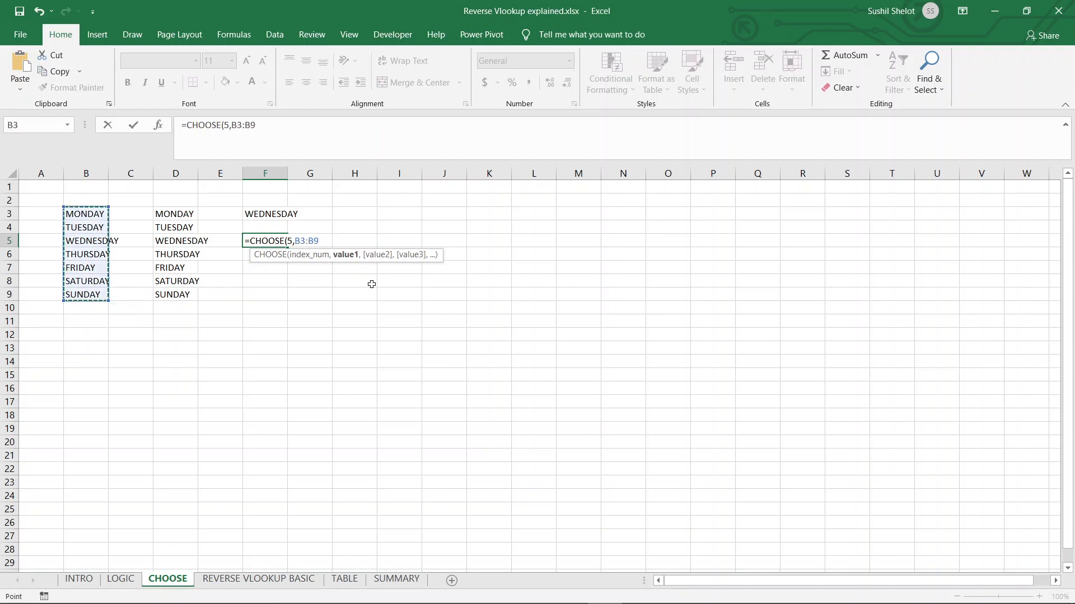
{"action": "type", "text": ")"}
{"action": "key", "text": "Return"}
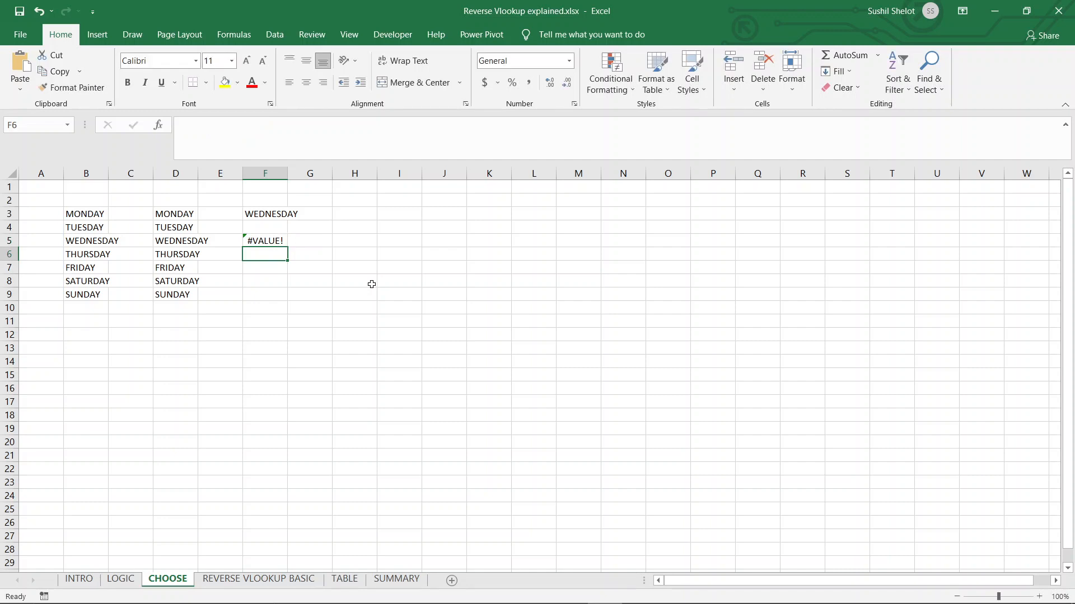
Replace the range in F5's formula with separate cell references so it reads =CHOOSE(5,B3,B4,B5,B6,B7,B8,B9).
{"action": "left_click", "coordinate": [271, 241]}
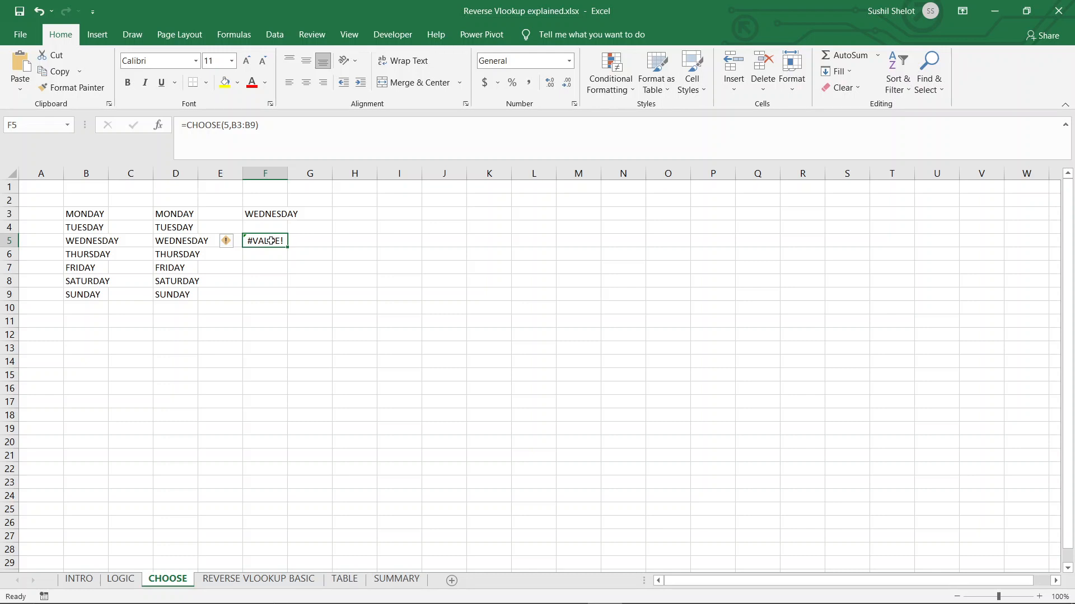
{"action": "left_click", "coordinate": [243, 125]}
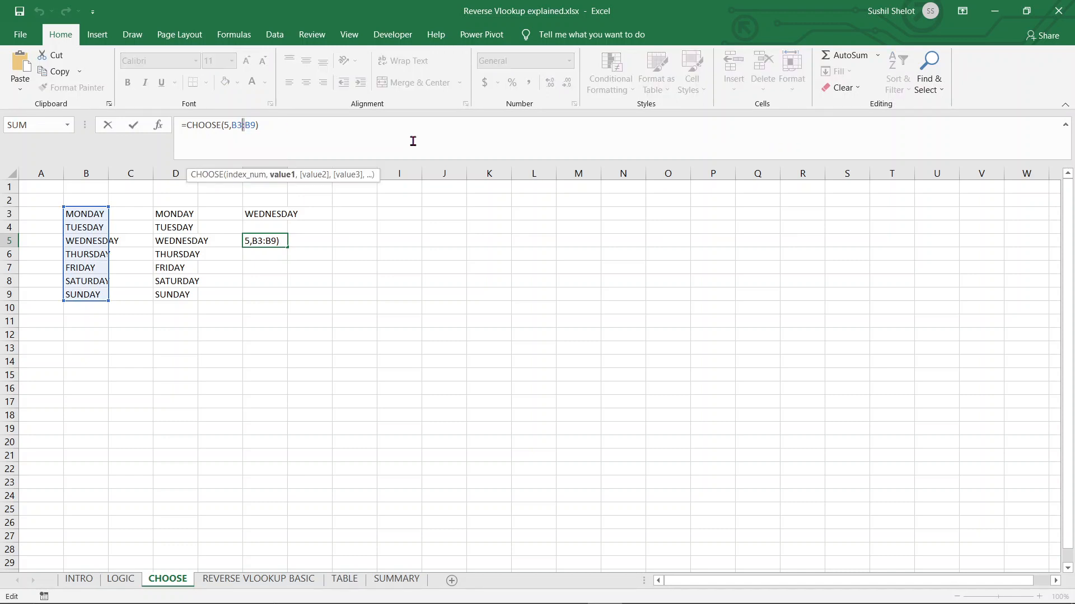
{"action": "key", "text": "Delete"}
{"action": "type", "text": ","}
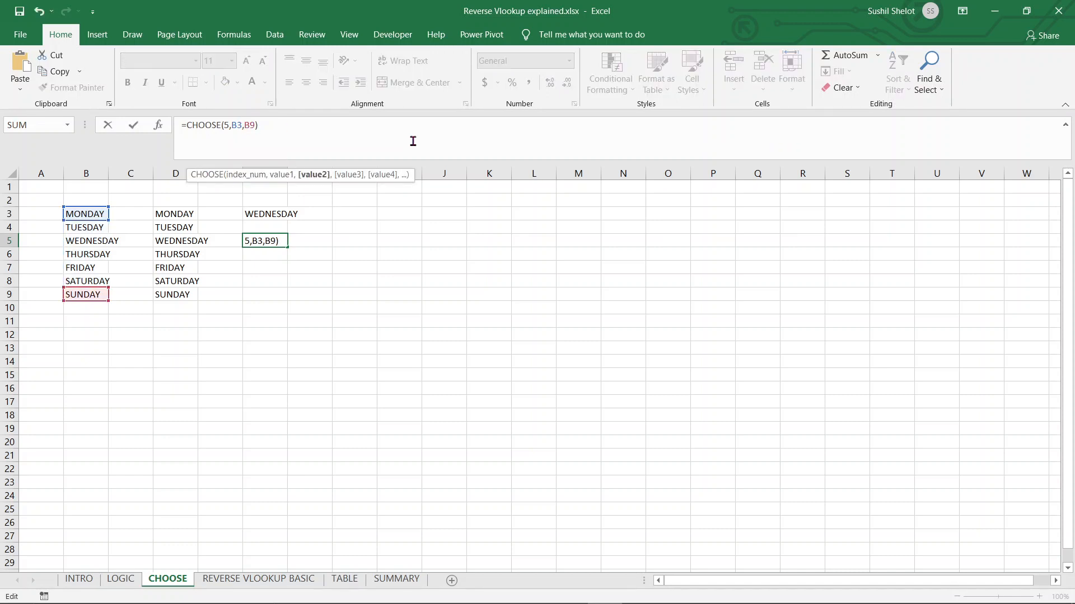
{"action": "left_click", "coordinate": [96, 227]}
{"action": "type", "text": ",B"}
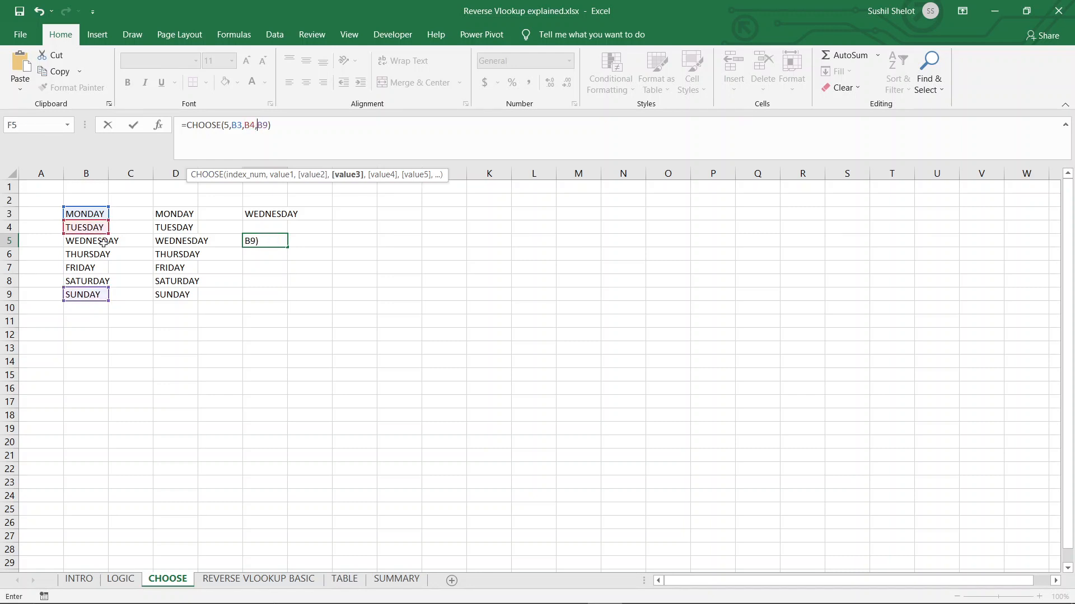
{"action": "left_click", "coordinate": [98, 242]}
{"action": "type", "text": ",B"}
{"action": "left_click", "coordinate": [99, 255]}
{"action": "type", "text": ","}
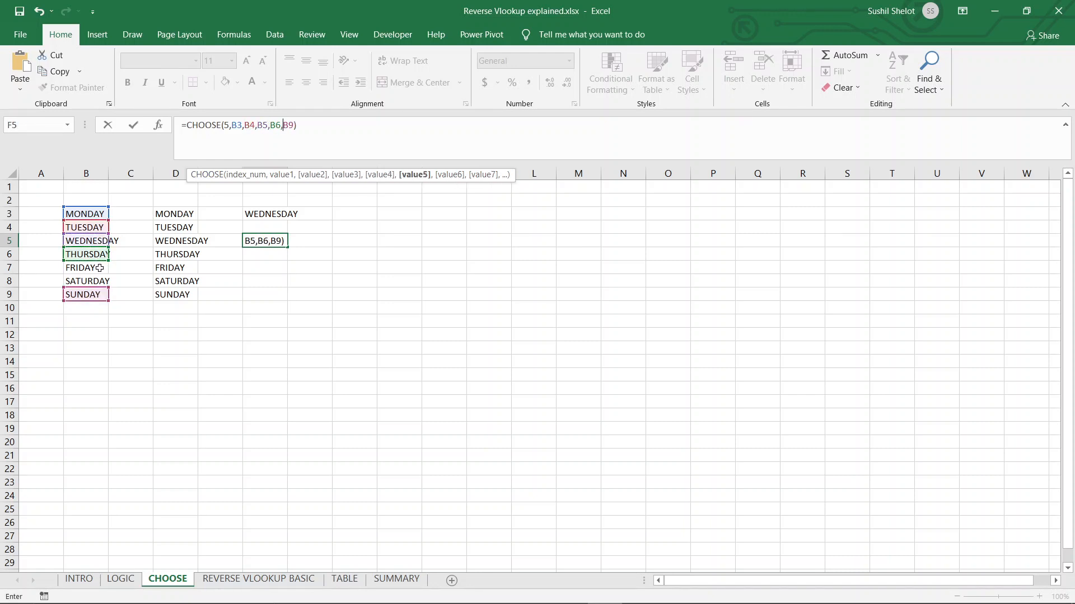
{"action": "left_click", "coordinate": [94, 268]}
{"action": "type", "text": ",B"}
{"action": "left_click", "coordinate": [94, 281]}
{"action": "type", "text": ","}
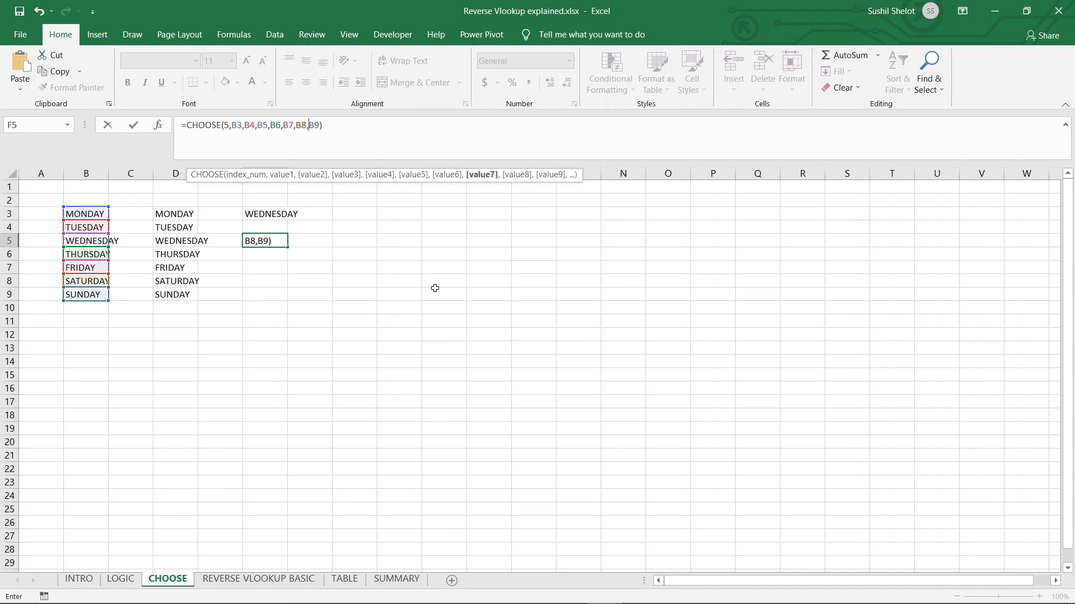
{"action": "key", "text": "Return"}
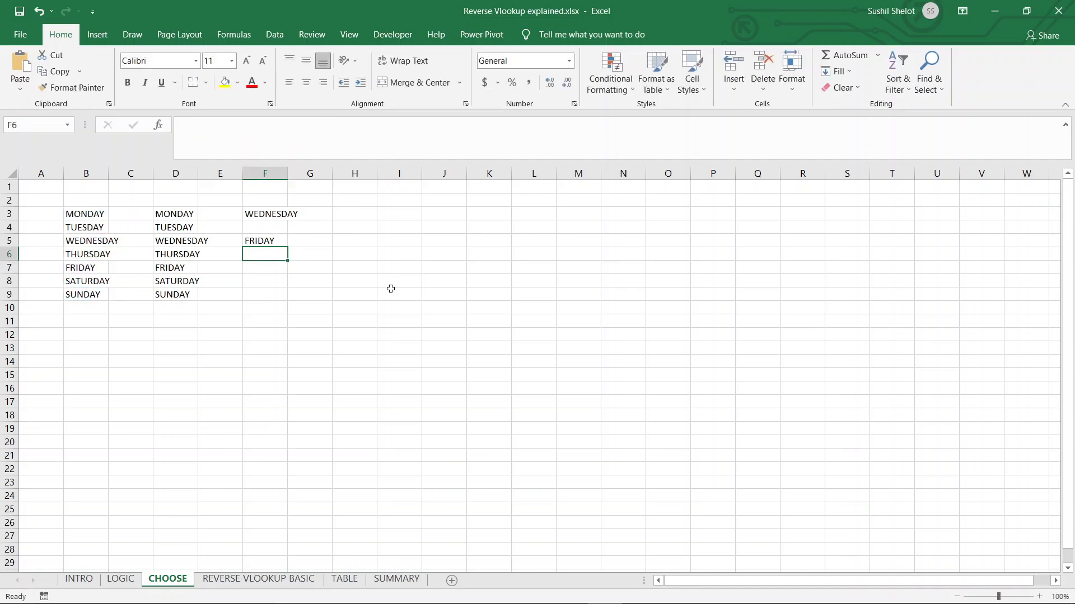
{"action": "left_click", "coordinate": [278, 241]}
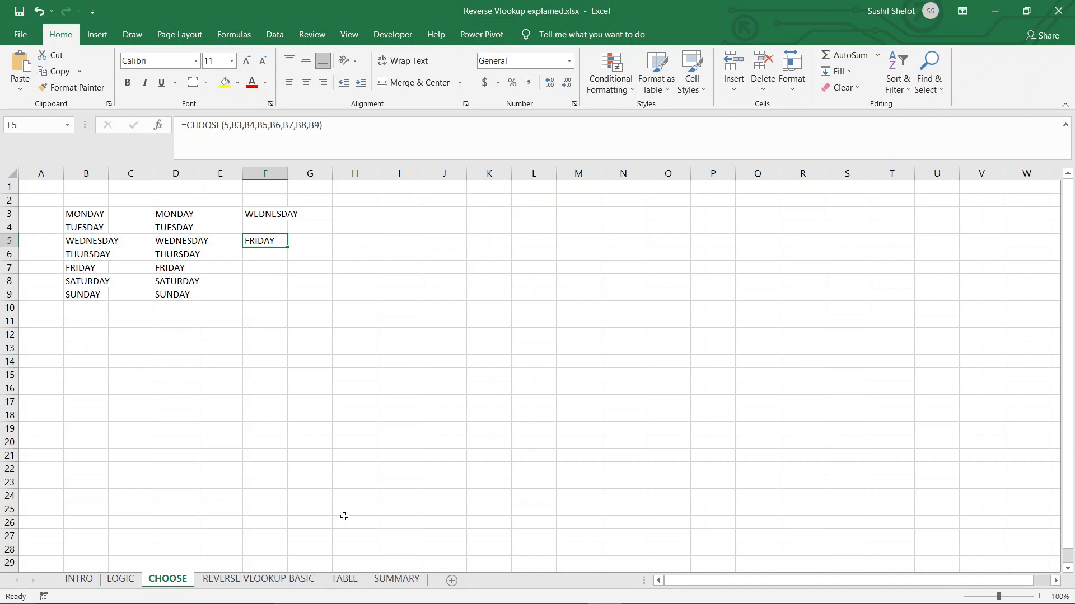
On the REVERSE VLOOKUP BASIC sheet, number the original employee table's columns 1 to 6 in cells B1 through G1.
{"action": "left_click", "coordinate": [271, 579]}
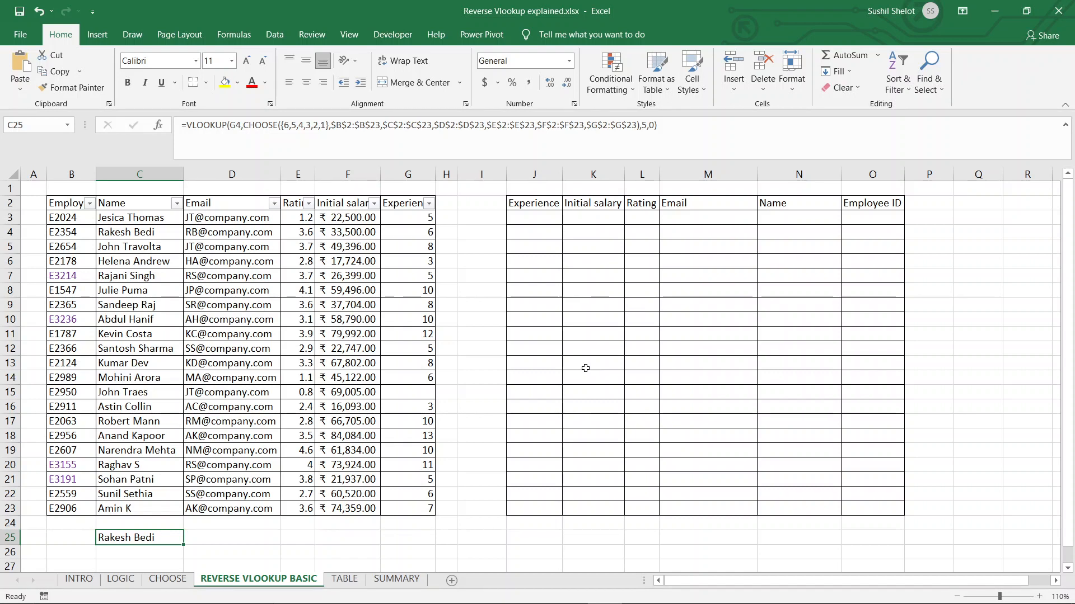
{"action": "left_click", "coordinate": [70, 189]}
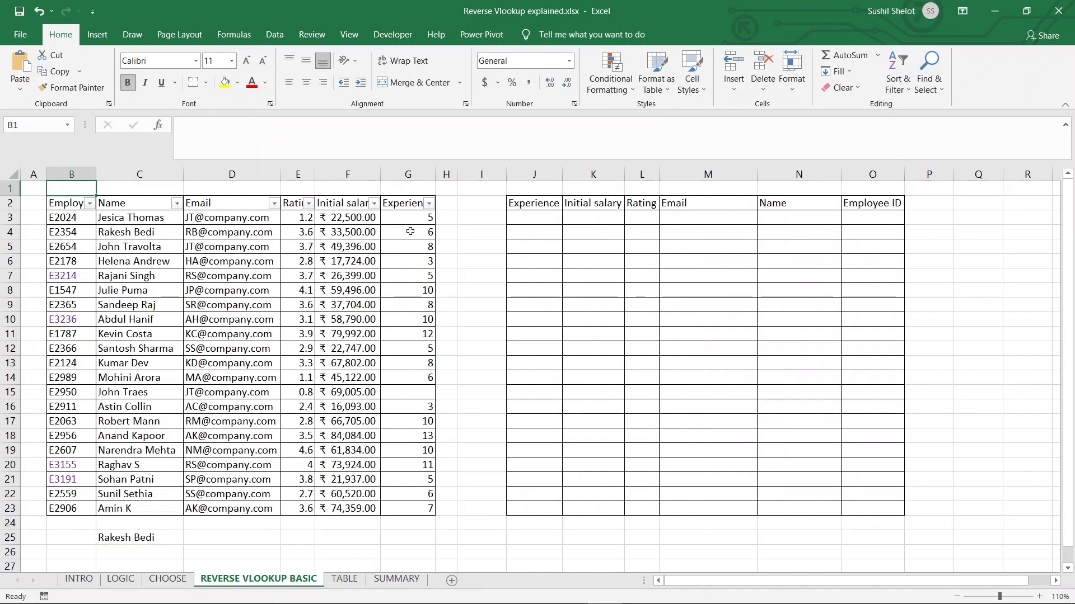
{"action": "type", "text": "1"}
{"action": "key", "text": "Tab"}
{"action": "type", "text": "2"}
{"action": "key", "text": "Tab"}
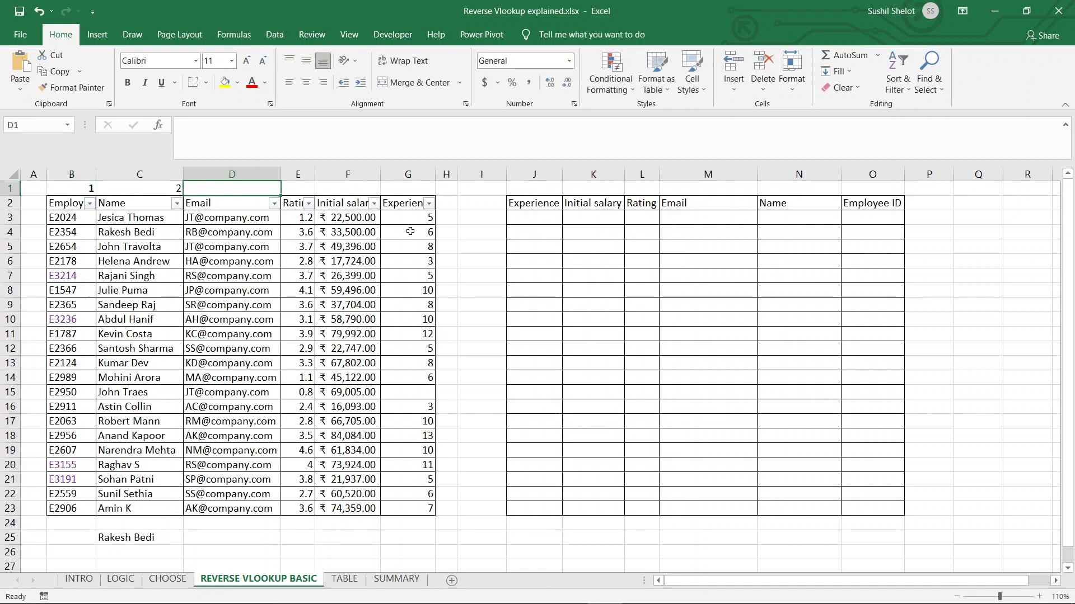
{"action": "type", "text": "3"}
{"action": "key", "text": "Tab"}
{"action": "type", "text": "4"}
{"action": "key", "text": "Tab"}
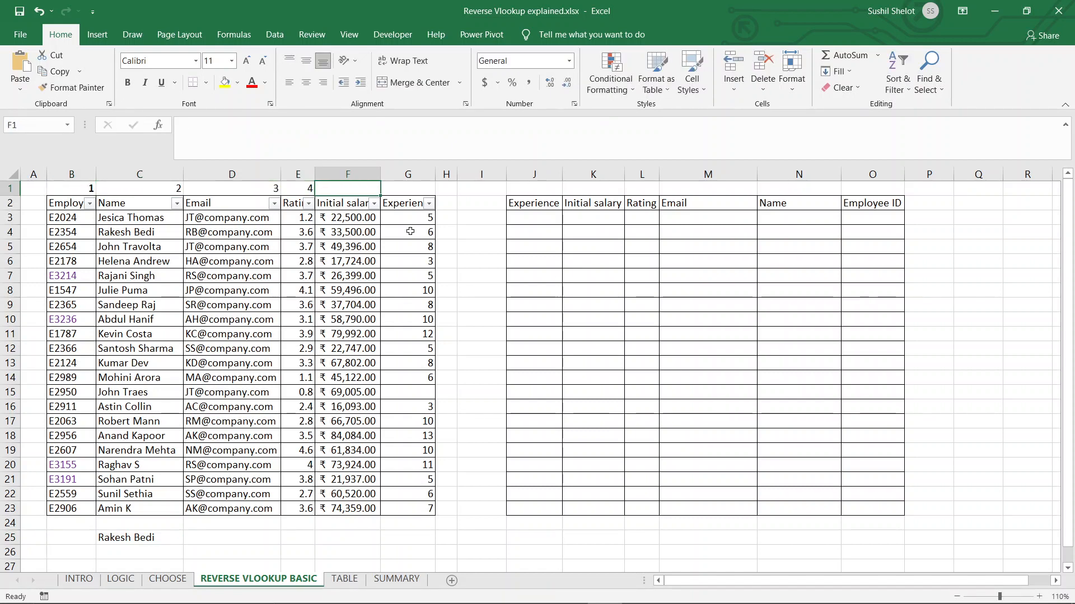
{"action": "type", "text": "5"}
{"action": "key", "text": "Tab"}
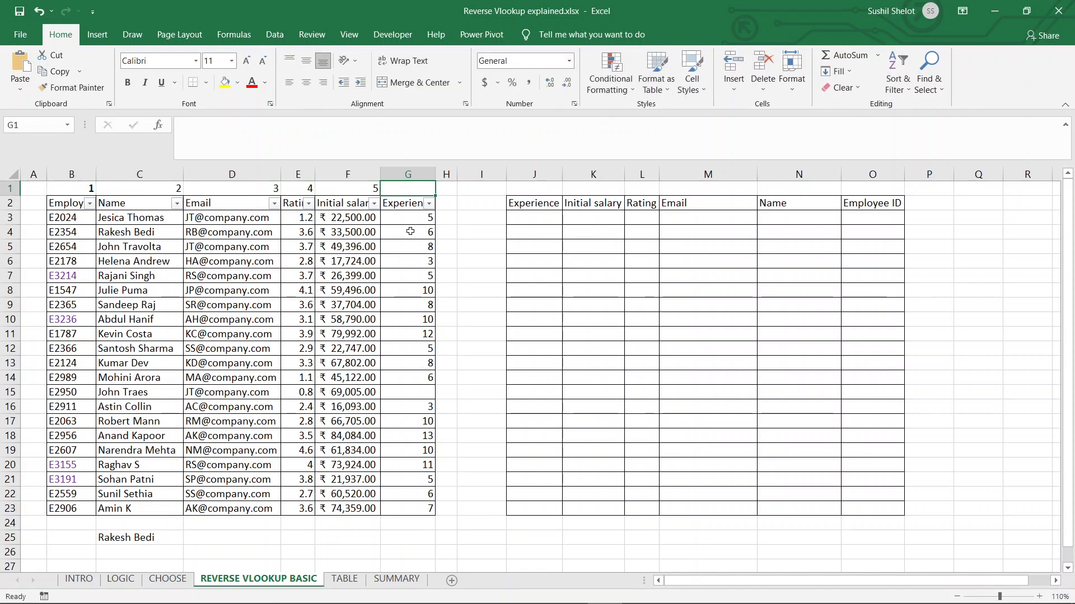
{"action": "type", "text": "6"}
{"action": "key", "text": "Tab"}
Number the reversed table's columns 1 to 6 in cells J1 through O1.
{"action": "key", "text": "Tab"}
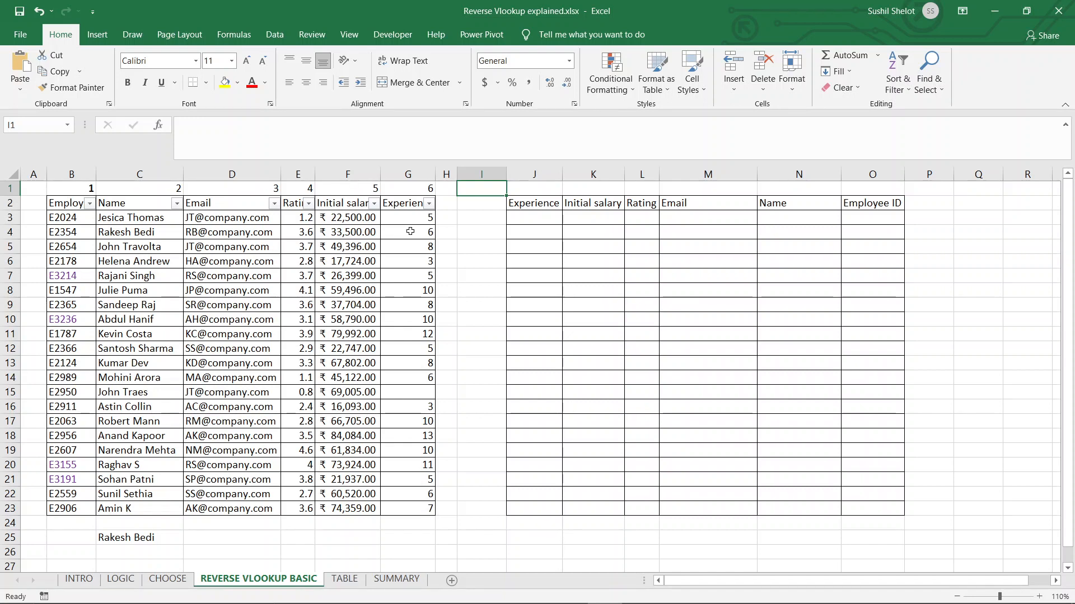
{"action": "key", "text": "Tab"}
{"action": "type", "text": "1"}
{"action": "key", "text": "Tab"}
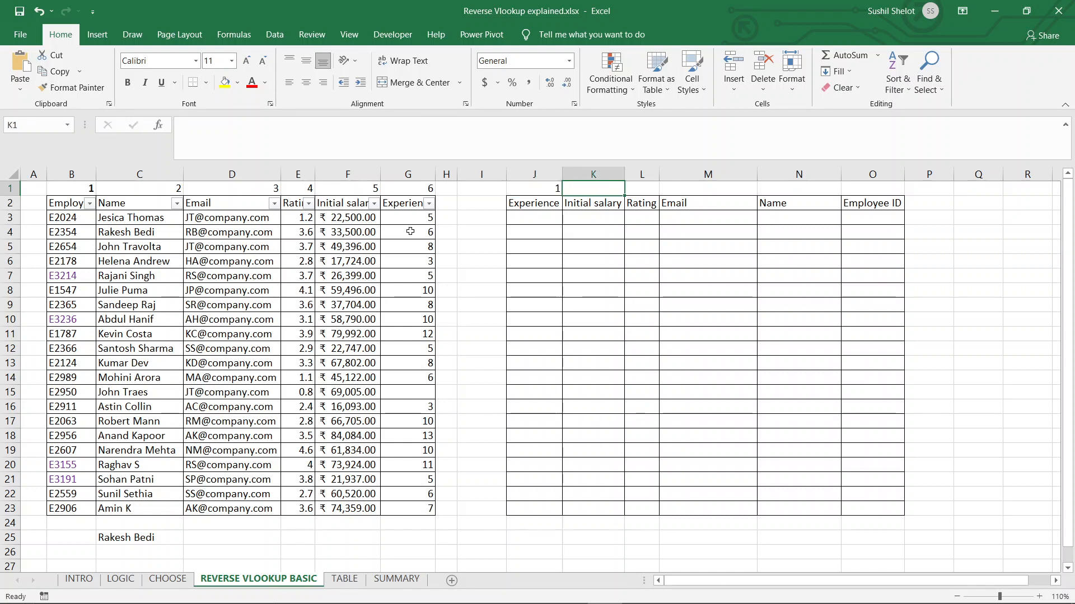
{"action": "type", "text": "2"}
{"action": "key", "text": "Tab"}
{"action": "type", "text": "3"}
{"action": "key", "text": "Tab"}
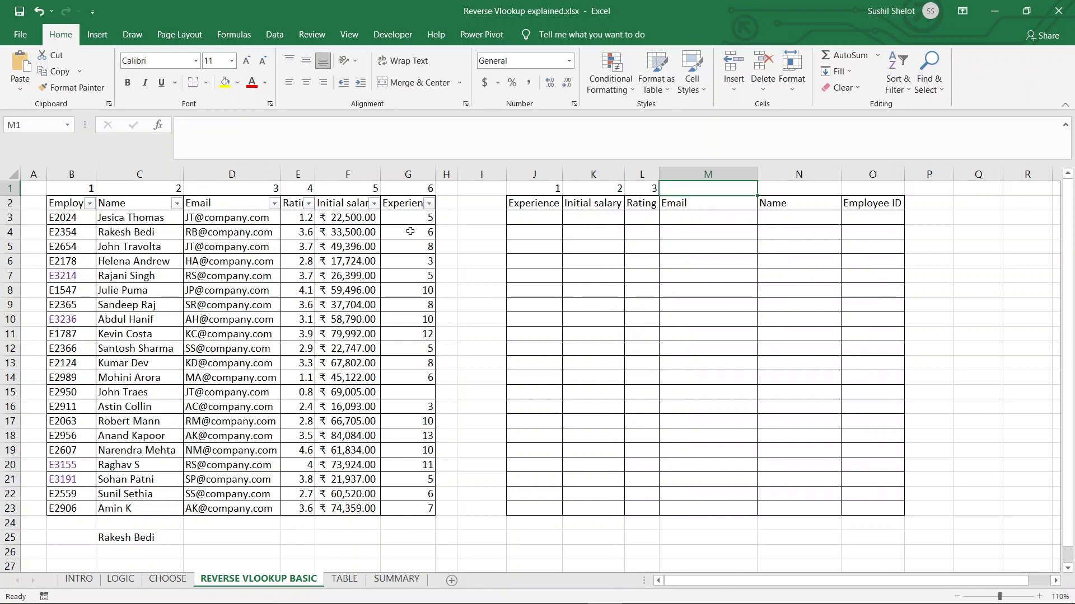
{"action": "type", "text": "4"}
{"action": "key", "text": "Tab"}
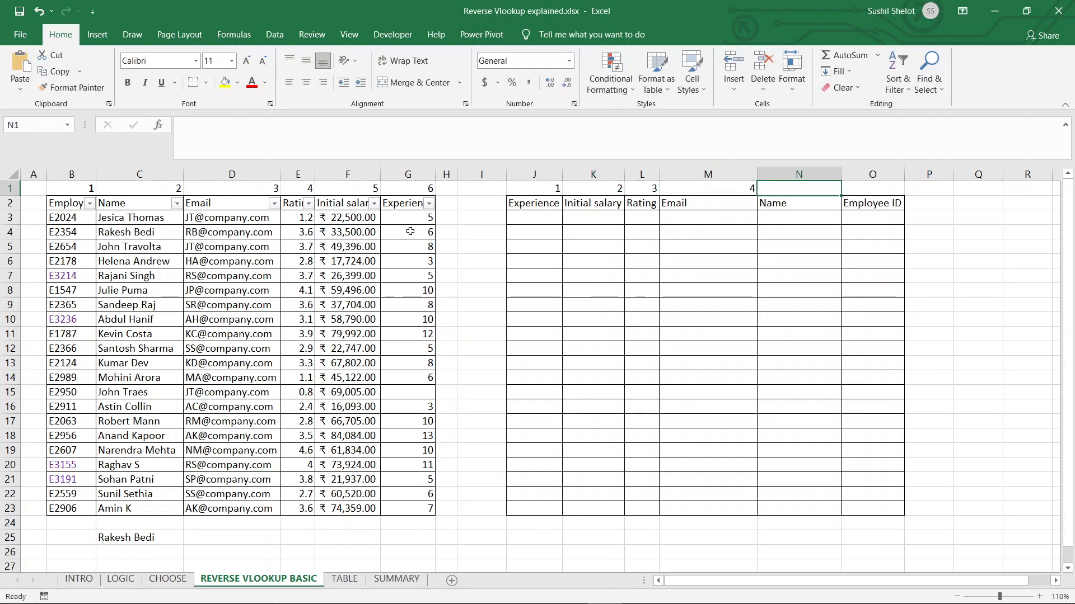
{"action": "type", "text": "5"}
{"action": "key", "text": "Tab"}
{"action": "type", "text": "6"}
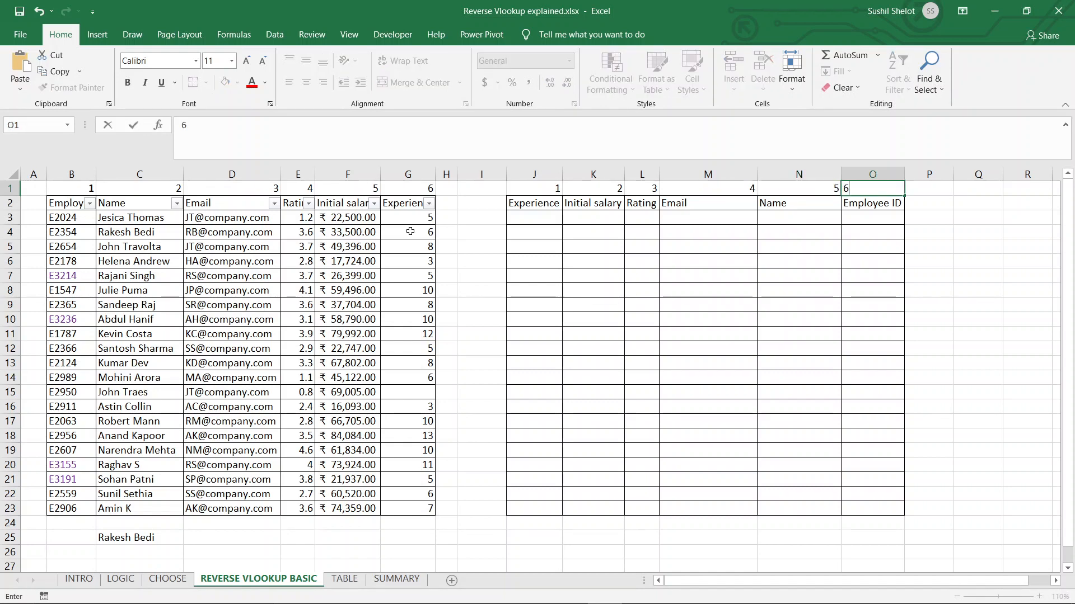
{"action": "key", "text": "Return"}
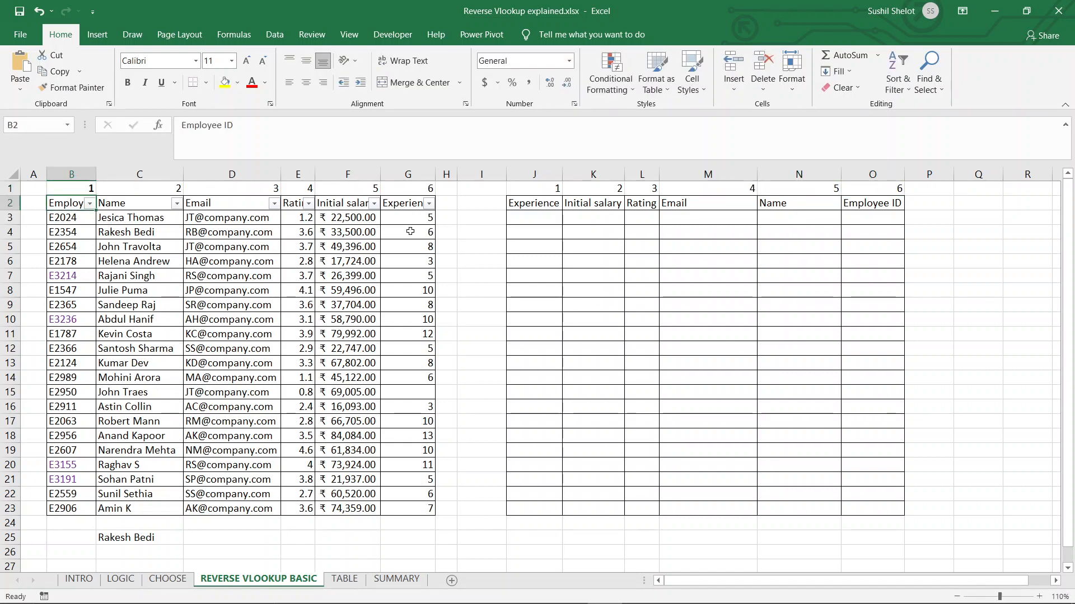
Examine the CHOOSE formulas in J2 and K2, matching the reversed index numbers to their column ranges.
{"action": "left_click", "coordinate": [544, 204]}
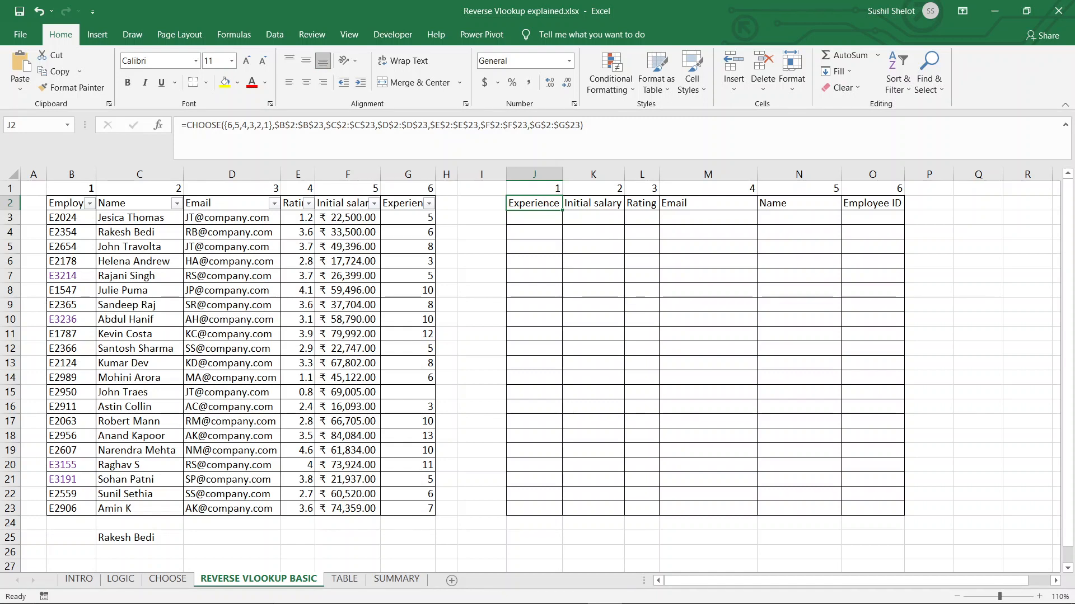
{"action": "mouse_move", "coordinate": [179, 115]}
{"action": "left_mouse_down"}
{"action": "mouse_move", "coordinate": [291, 150]}
{"action": "mouse_move", "coordinate": [600, 141]}
{"action": "left_mouse_up"}
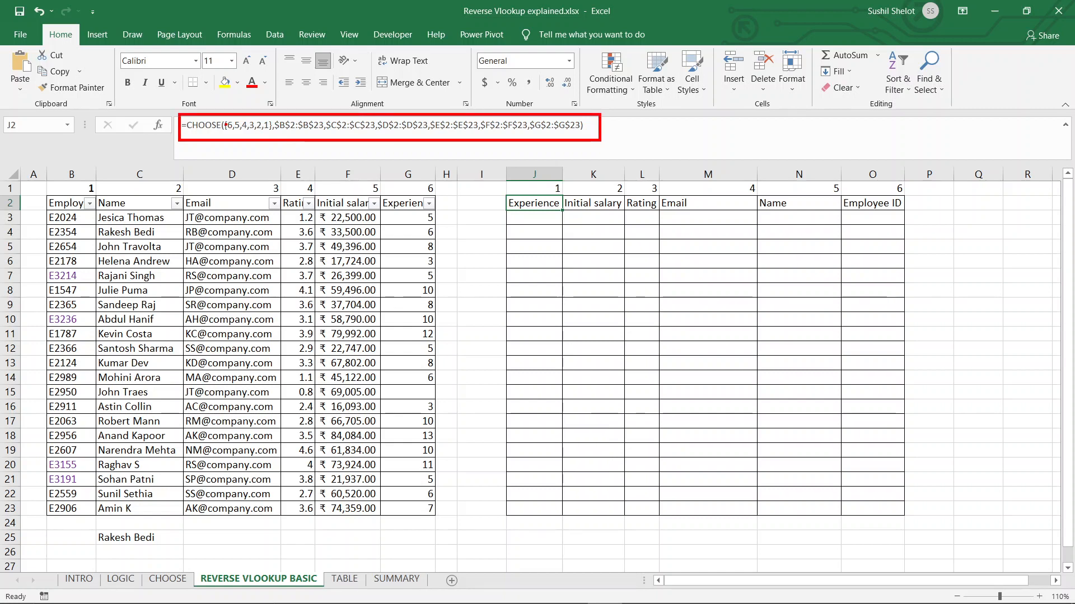
{"action": "mouse_move", "coordinate": [229, 118]}
{"action": "left_mouse_down"}
{"action": "mouse_move", "coordinate": [222, 139]}
{"action": "mouse_move", "coordinate": [234, 125]}
{"action": "left_mouse_up"}
{"action": "mouse_move", "coordinate": [273, 119]}
{"action": "left_mouse_down"}
{"action": "mouse_move", "coordinate": [308, 137]}
{"action": "mouse_move", "coordinate": [328, 124]}
{"action": "left_mouse_up"}
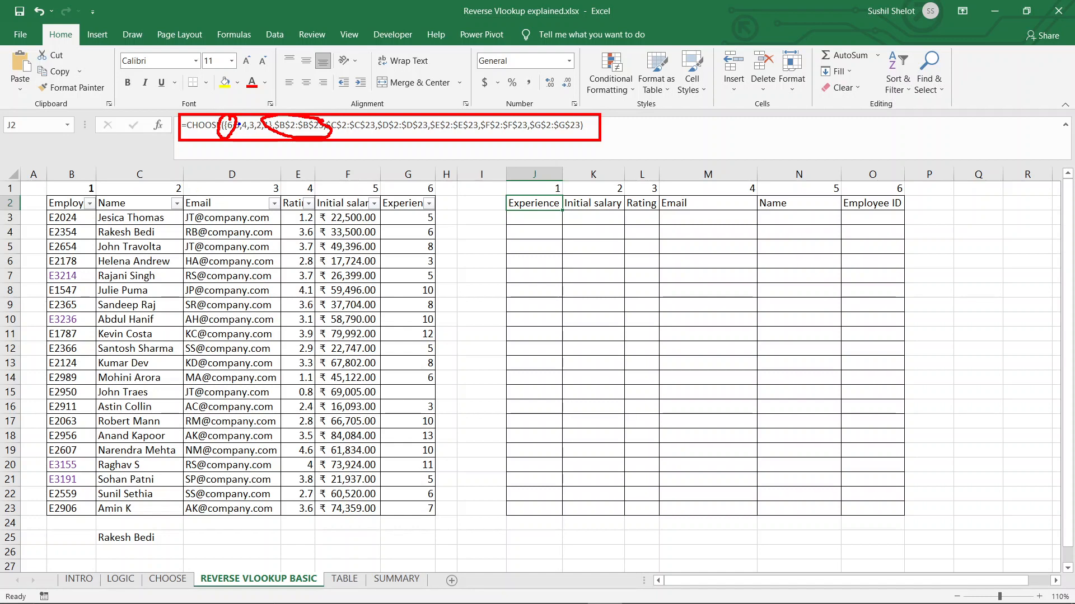
{"action": "left_click_drag", "start_coordinate": [238, 120], "coordinate": [231, 135]}
{"action": "mouse_move", "coordinate": [359, 118]}
{"action": "left_mouse_down"}
{"action": "mouse_move", "coordinate": [326, 125]}
{"action": "mouse_move", "coordinate": [363, 137]}
{"action": "mouse_move", "coordinate": [376, 126]}
{"action": "mouse_move", "coordinate": [362, 117]}
{"action": "left_mouse_up"}
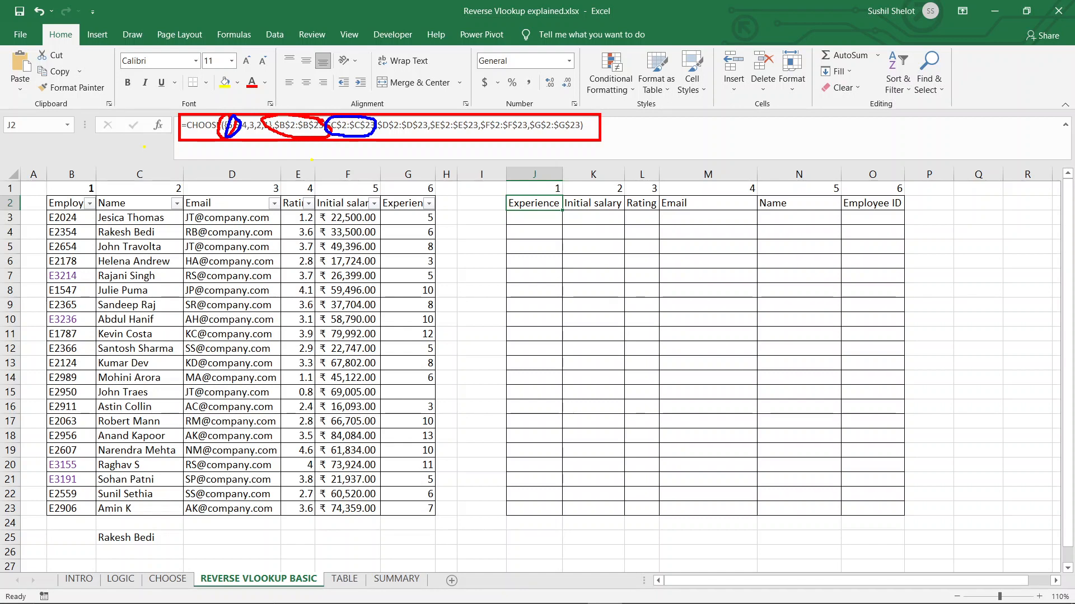
{"action": "key", "text": "Escape"}
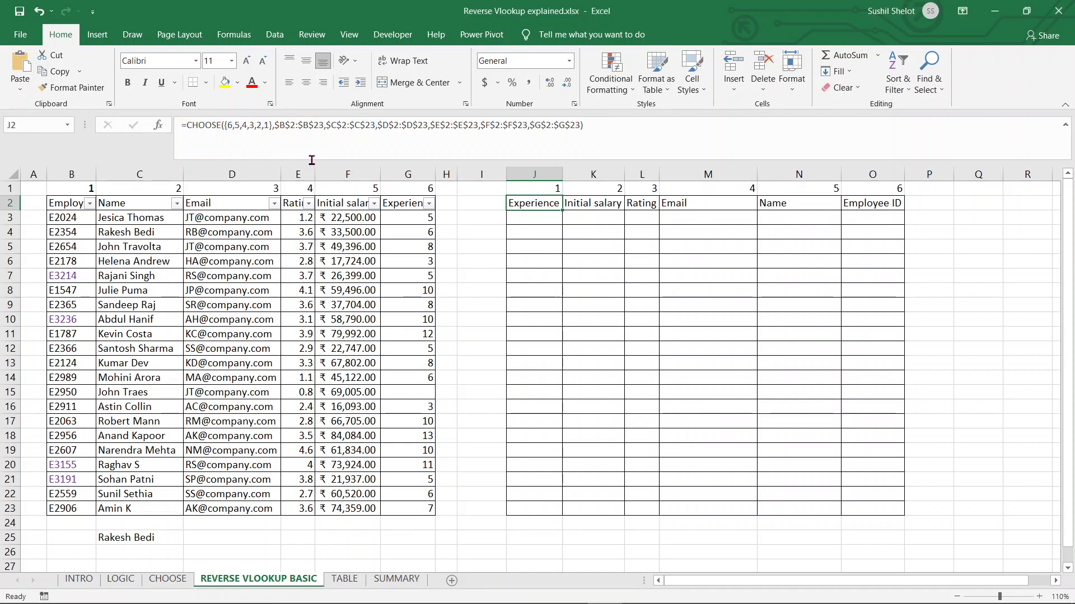
{"action": "left_click", "coordinate": [577, 204]}
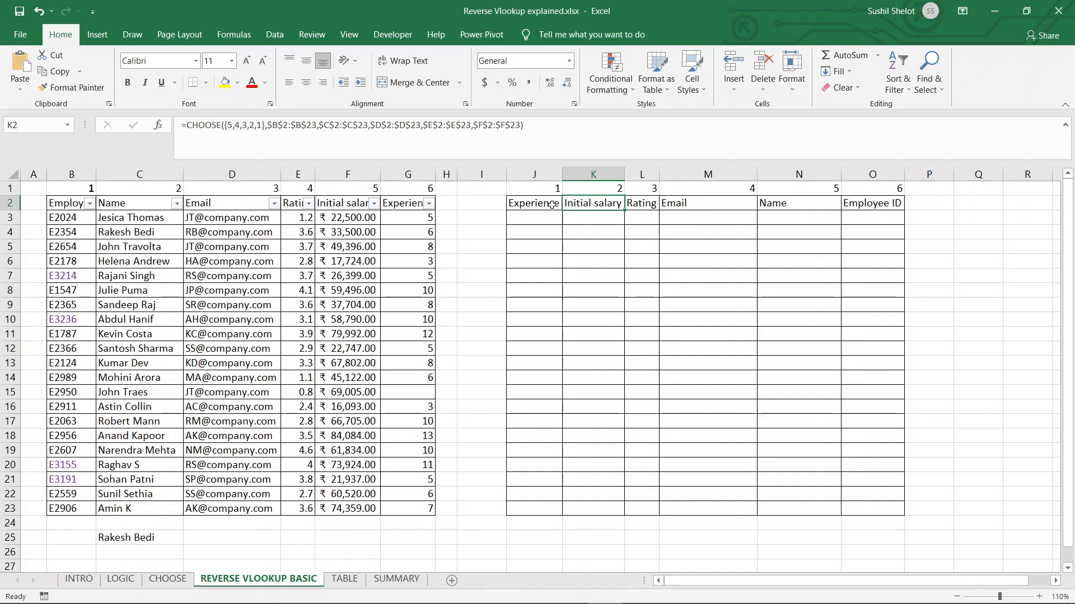
Fill the CHOOSE formulas in J2:O2 down through row 23.
{"action": "left_click", "coordinate": [555, 205]}
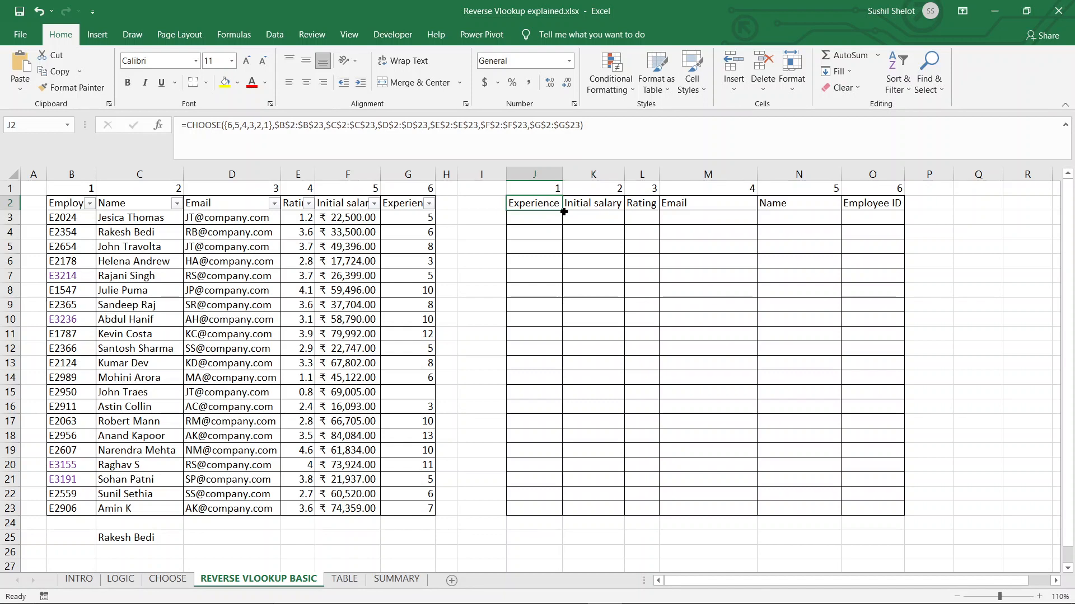
{"action": "left_click_drag", "start_coordinate": [564, 211], "coordinate": [563, 516]}
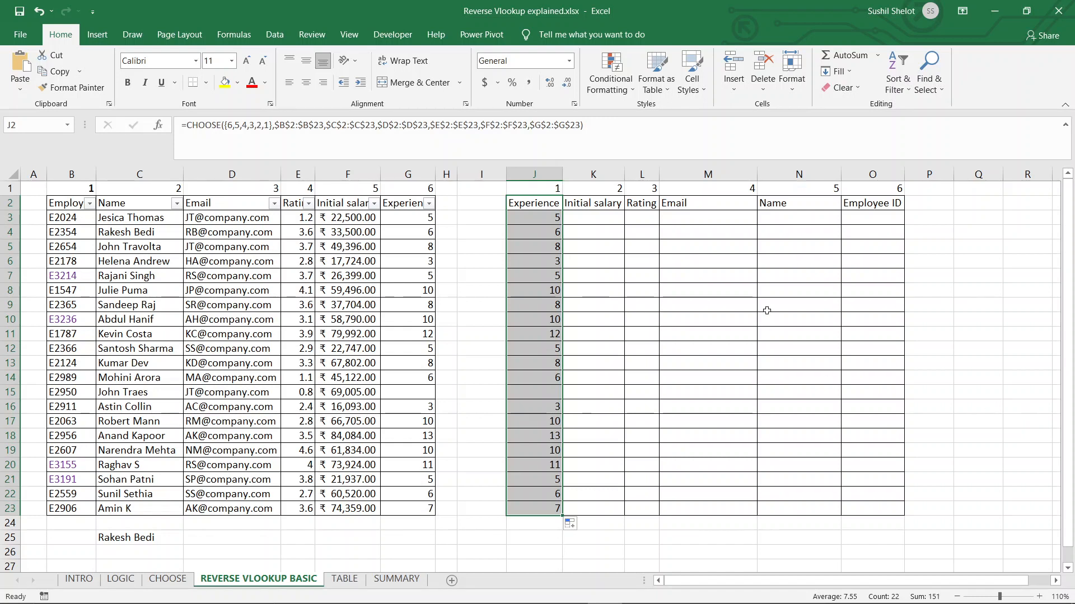
{"action": "left_click_drag", "start_coordinate": [597, 204], "coordinate": [916, 517]}
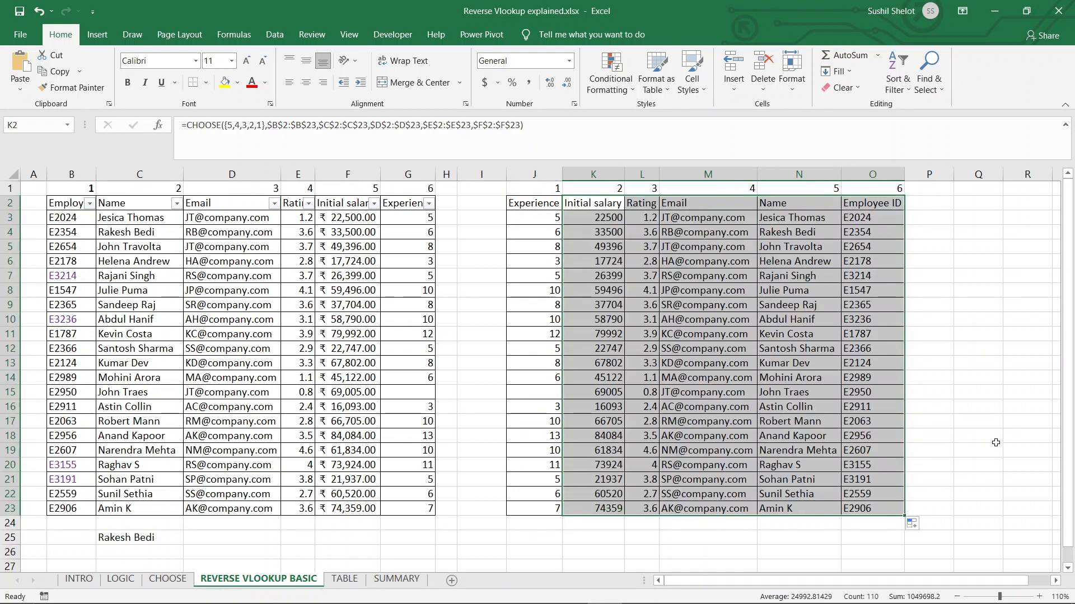
{"action": "left_click", "coordinate": [996, 441]}
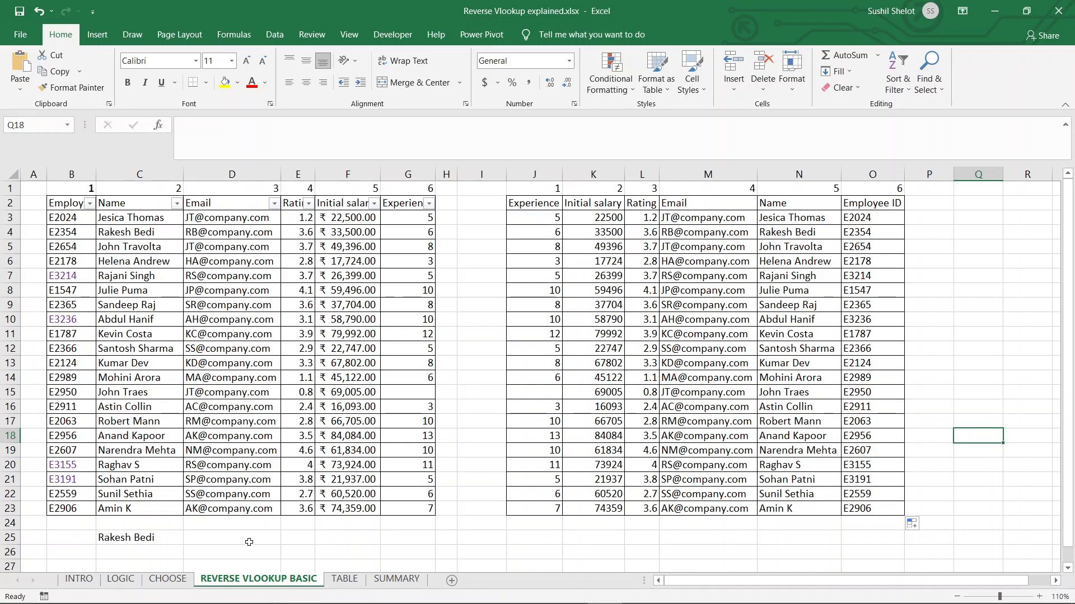
Check the reverse lookup formula in C25, and start a VLOOKUP in D25 with G4 as the lookup value.
{"action": "scroll", "coordinate": [367, 523], "scroll_direction": "down", "scroll_amount": 1}
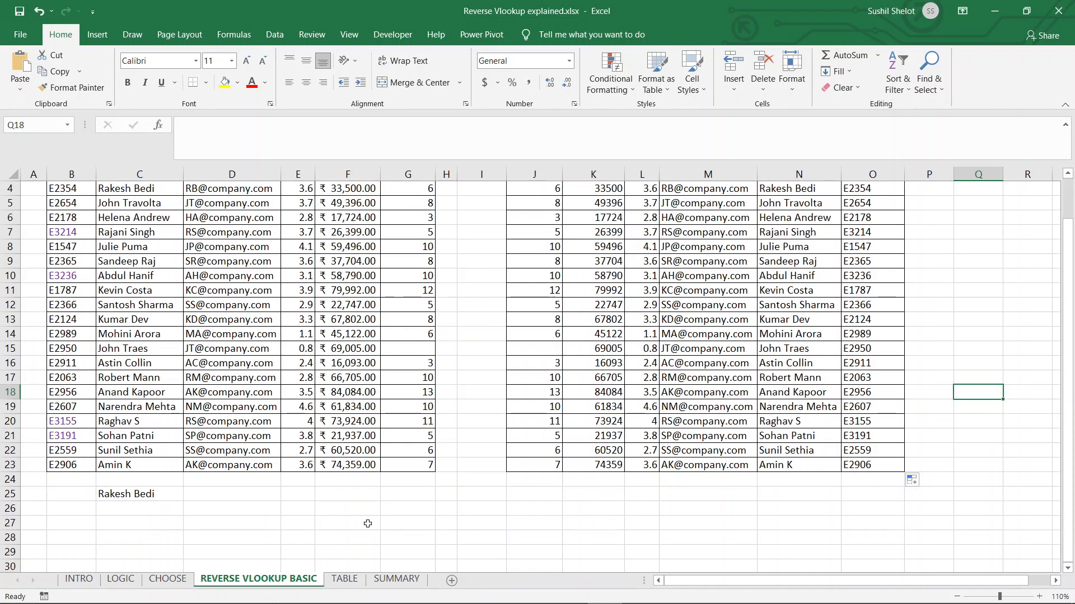
{"action": "left_click", "coordinate": [161, 526]}
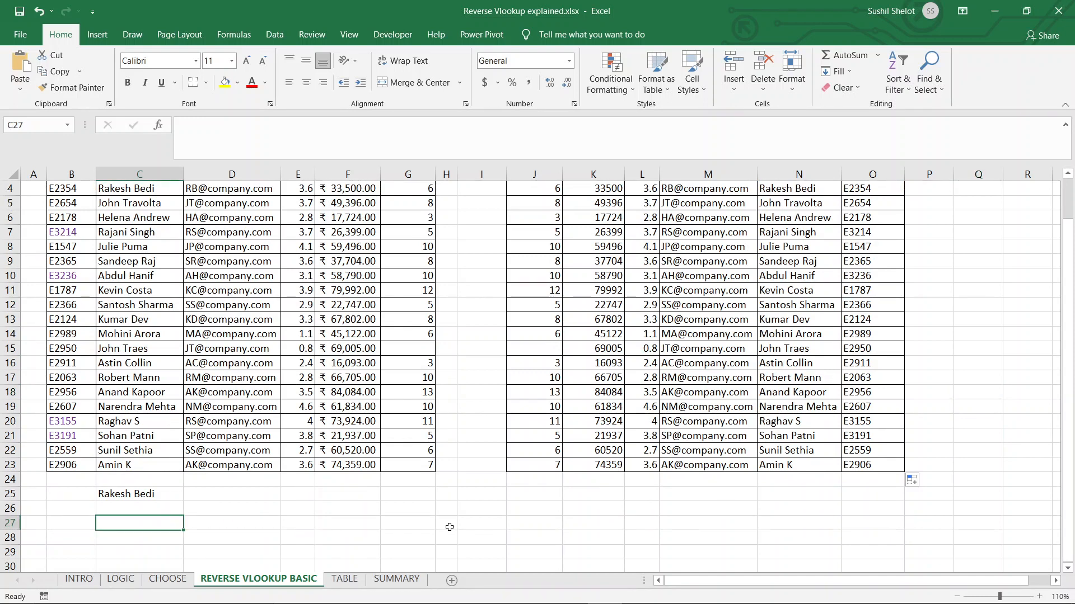
{"action": "left_click", "coordinate": [157, 501]}
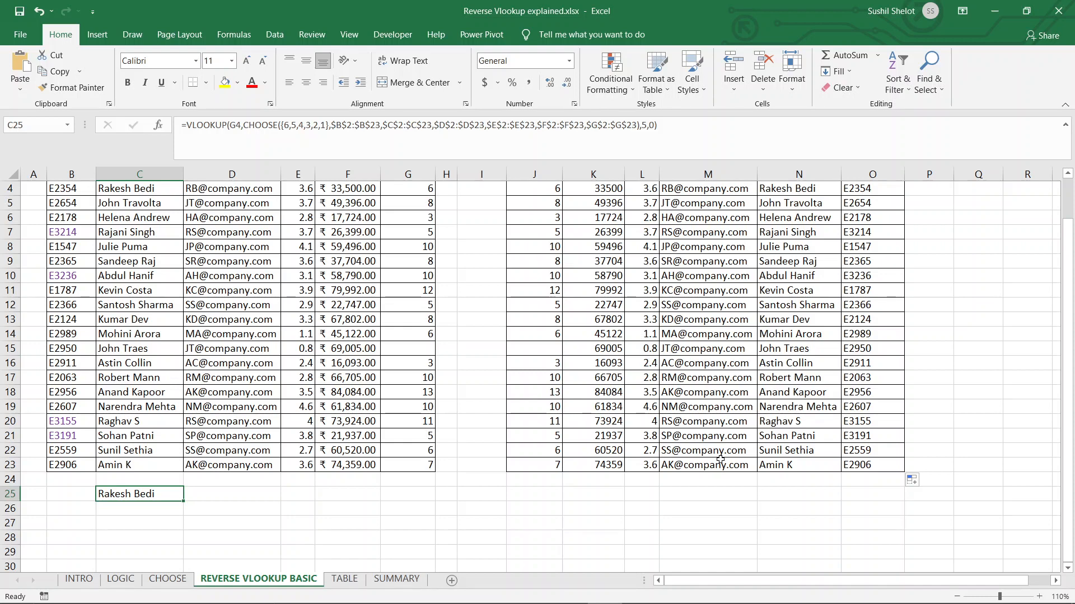
{"action": "scroll", "coordinate": [720, 460], "scroll_direction": "up", "scroll_amount": 1}
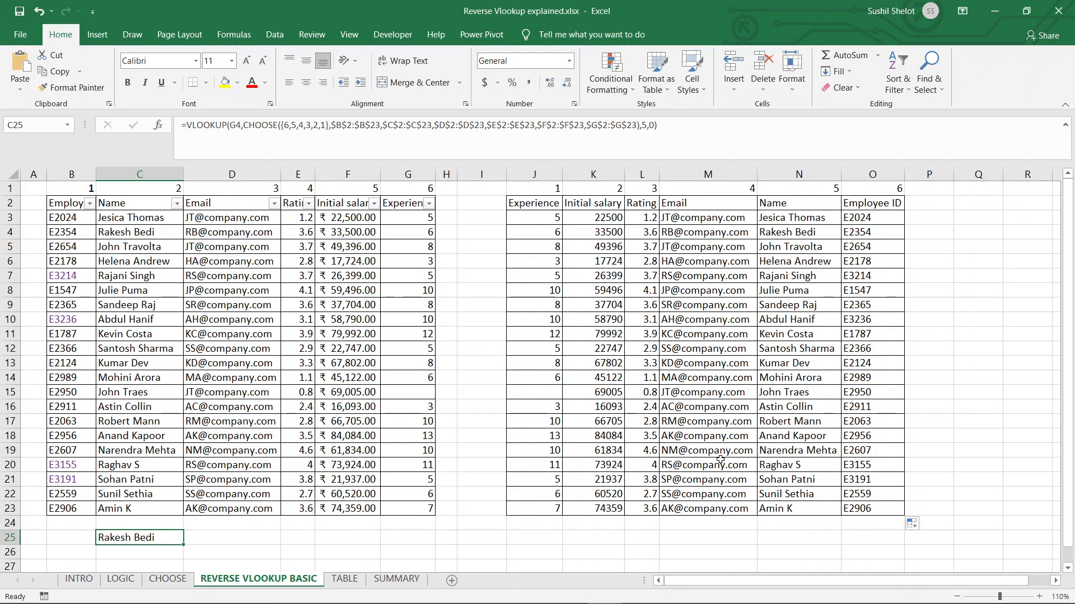
{"action": "left_click", "coordinate": [248, 537]}
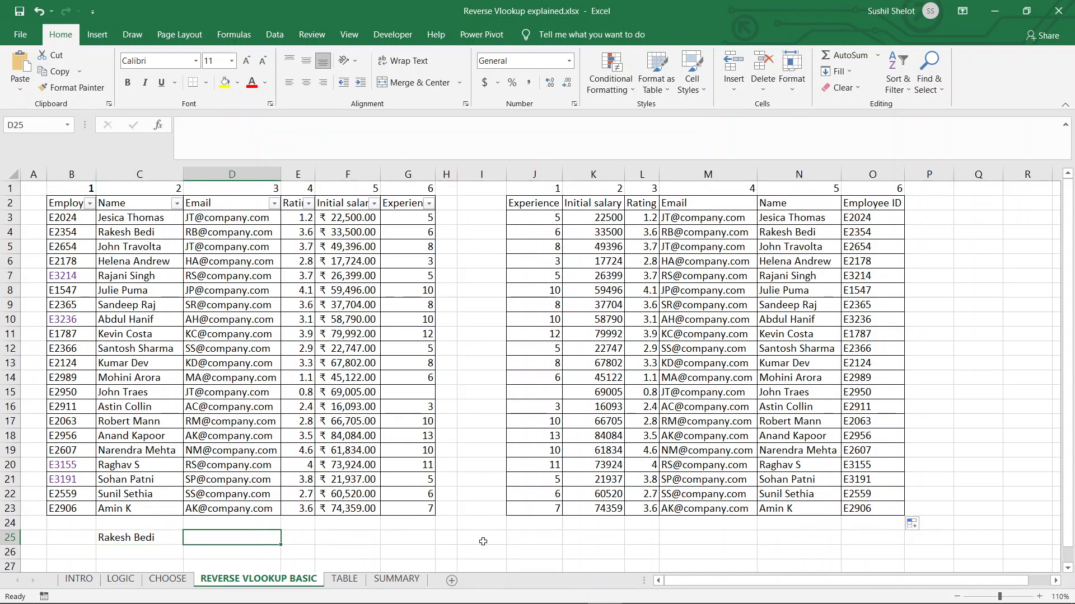
{"action": "type", "text": "=vloo"}
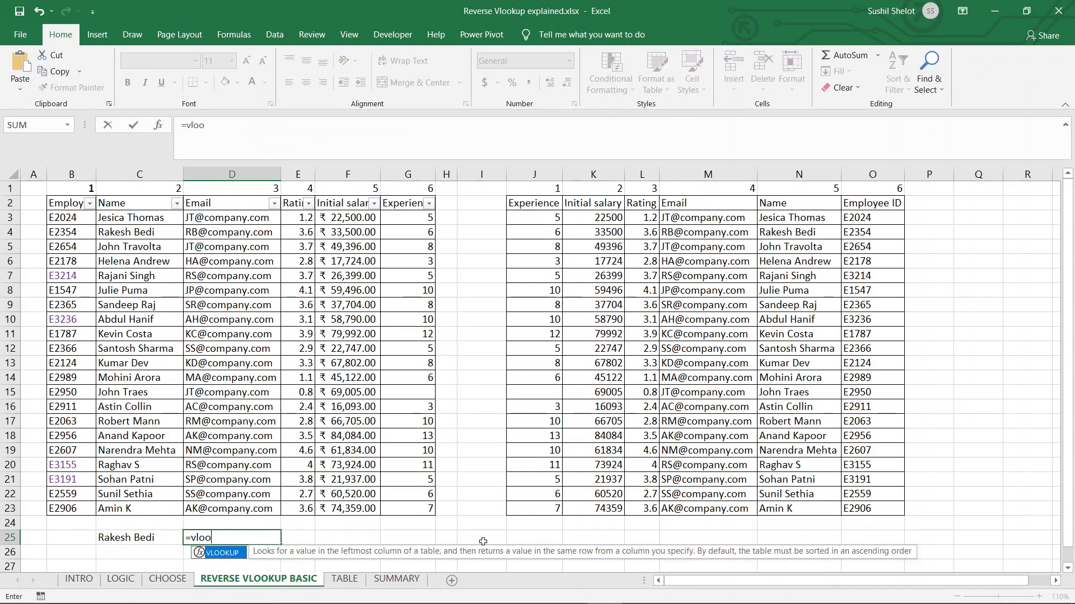
{"action": "double_click", "coordinate": [226, 554]}
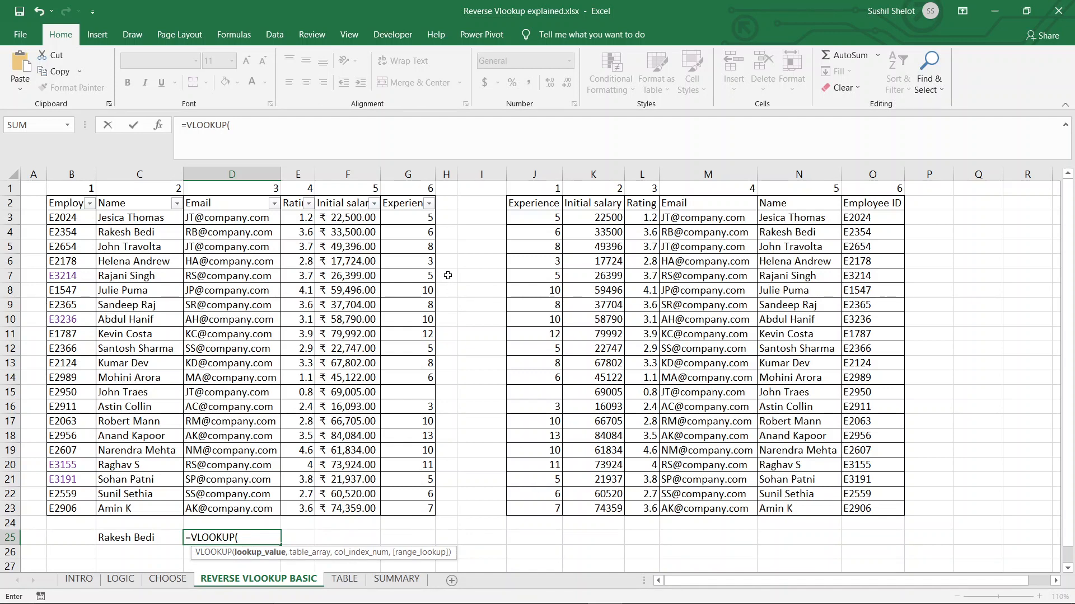
{"action": "left_click", "coordinate": [422, 235]}
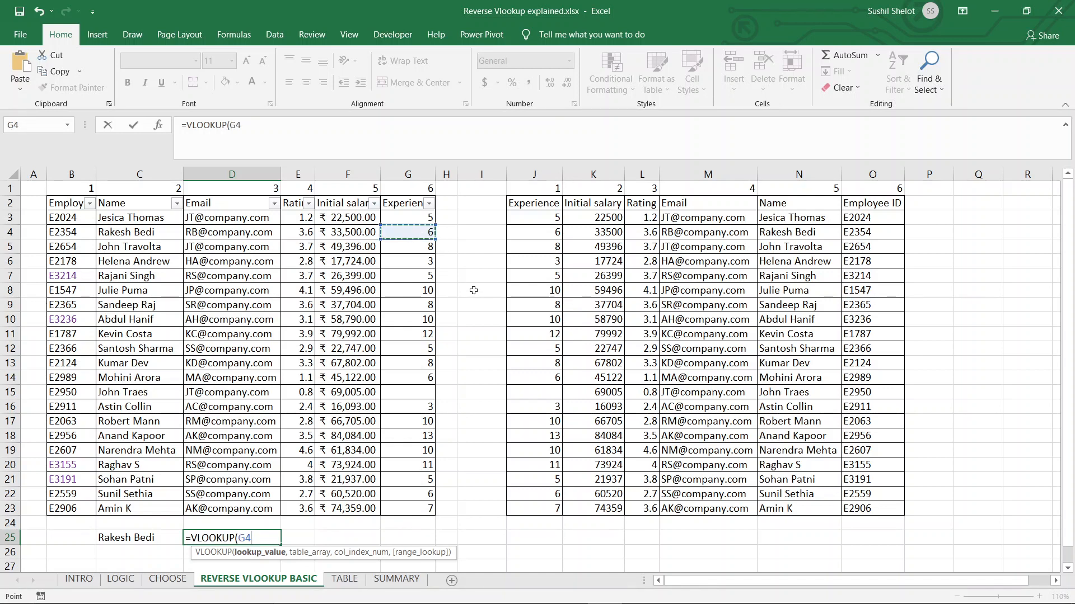
{"action": "type", "text": ","}
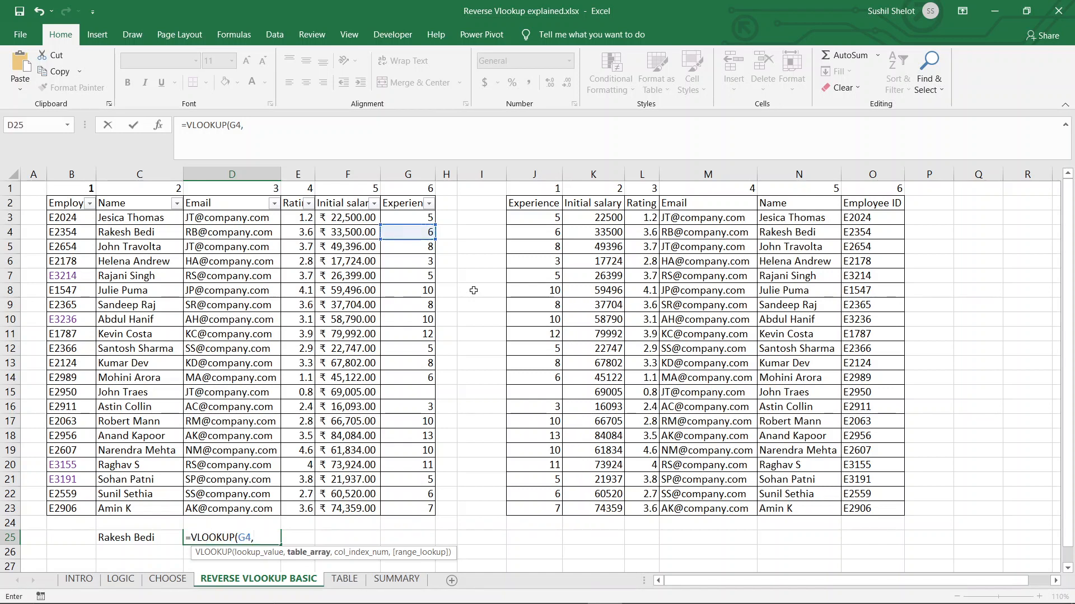
Nest a CHOOSE function as the VLOOKUP's table array in D25, with the index array {6,5,4,3,2,1}.
{"action": "type", "text": "choose"}
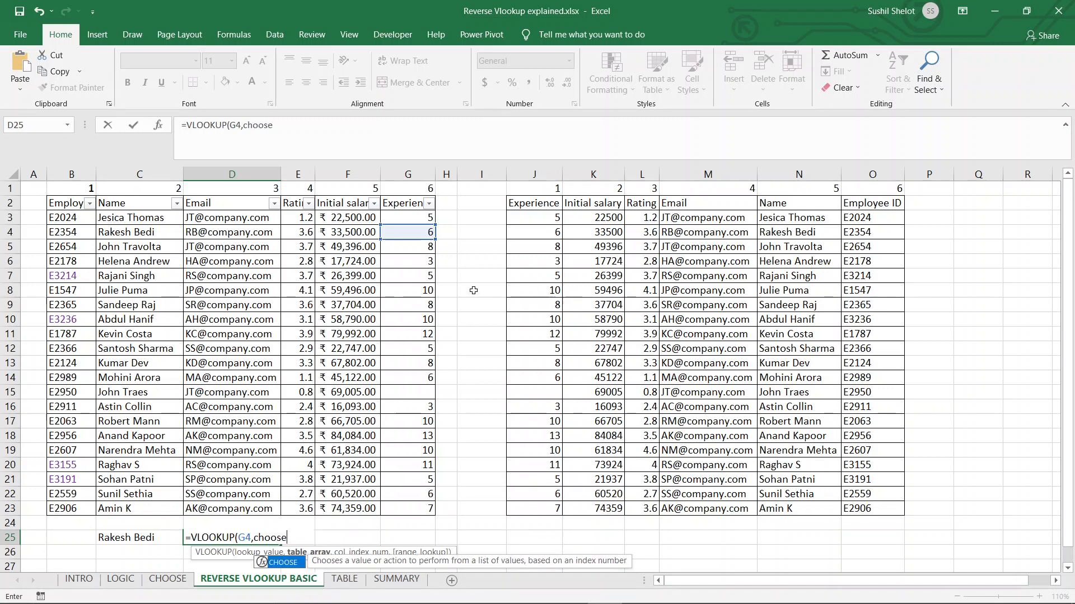
{"action": "double_click", "coordinate": [296, 563]}
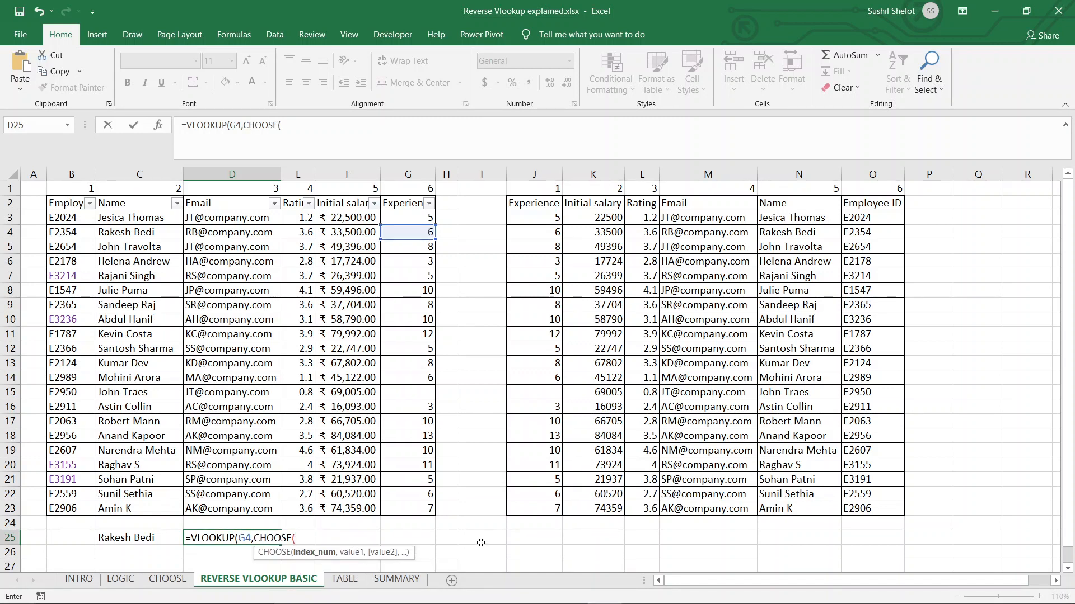
{"action": "type", "text": "{6,5,4,3,"}
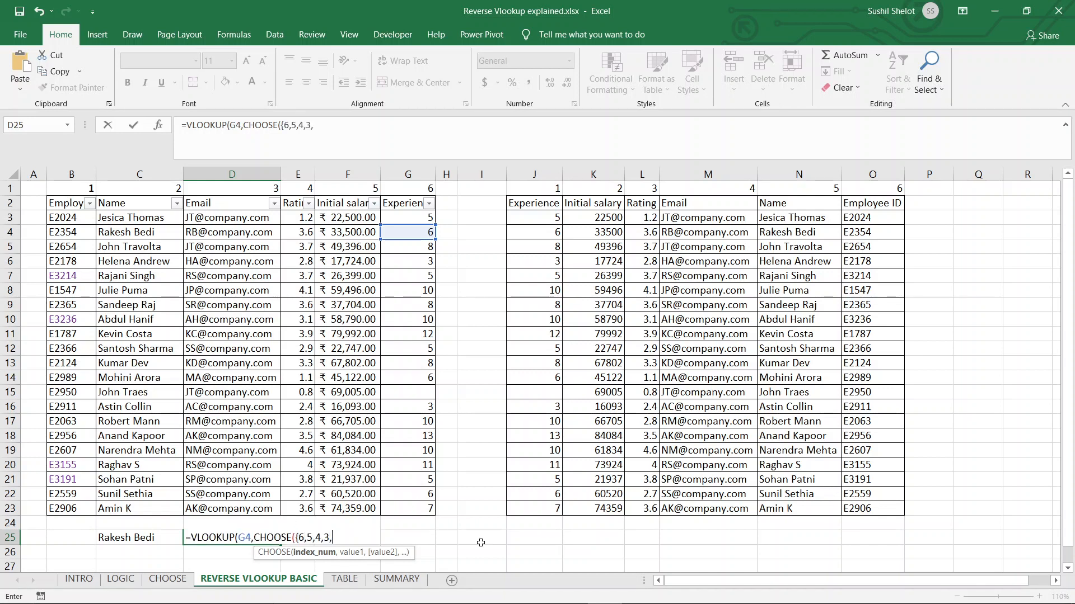
{"action": "type", "text": "2,1}"}
{"action": "key", "text": "Return"}
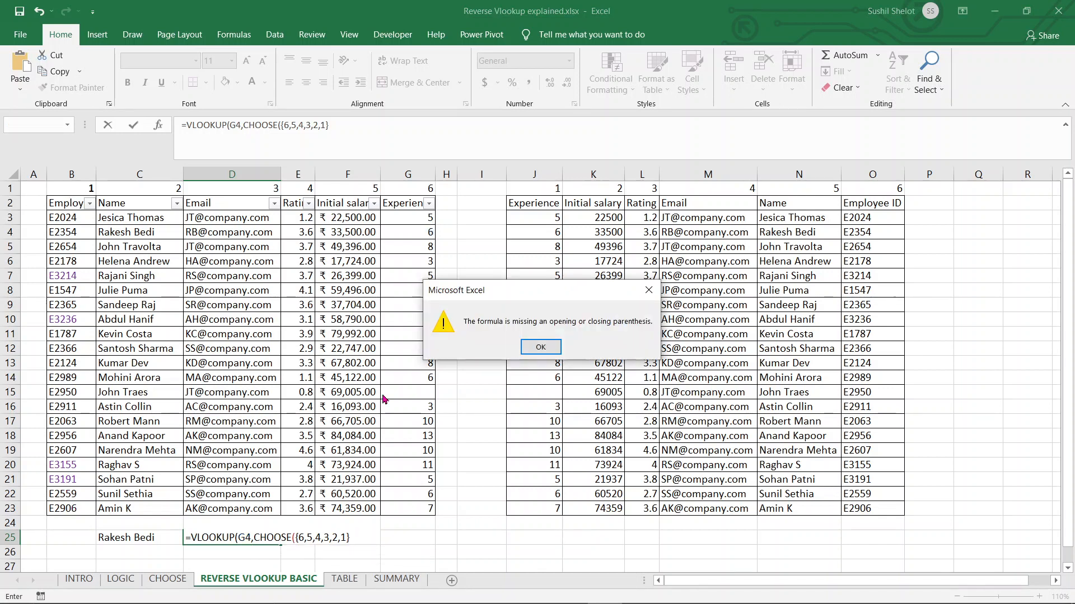
{"action": "left_click", "coordinate": [540, 347]}
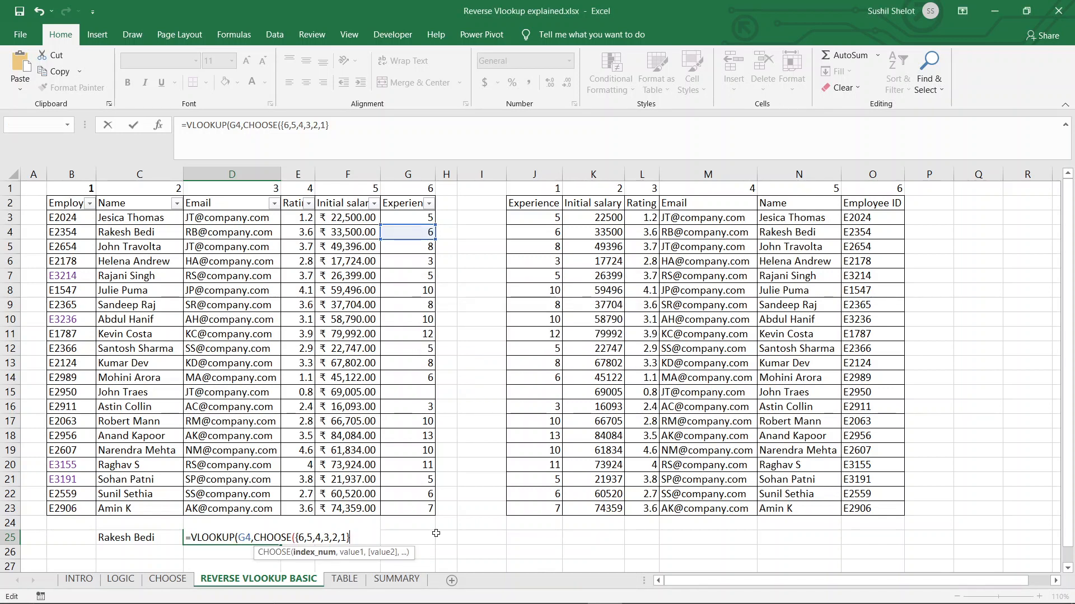
{"action": "type", "text": ","}
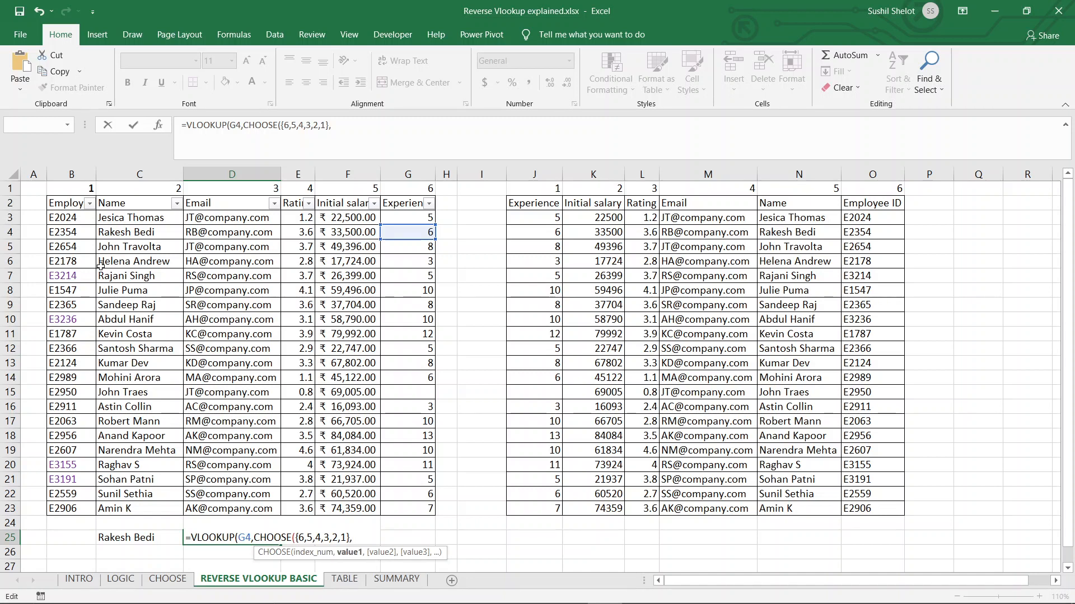
Supply the six employee table columns, B2:B23 through G2:G23, as separate CHOOSE values in order and close the CHOOSE function.
{"action": "left_click_drag", "start_coordinate": [69, 202], "coordinate": [79, 516]}
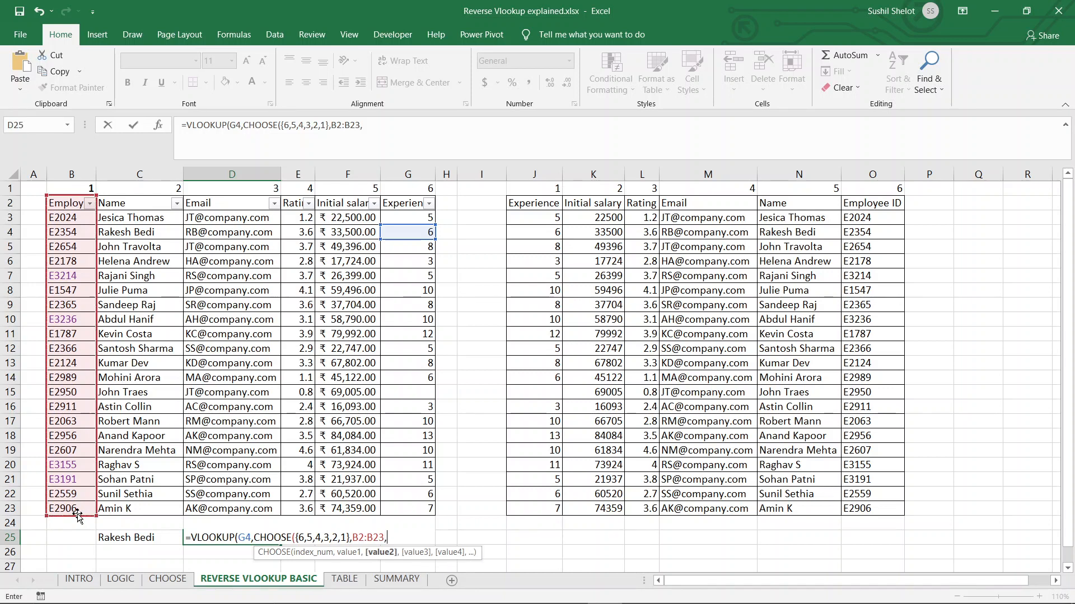
{"action": "type", "text": ","}
{"action": "left_click_drag", "start_coordinate": [127, 206], "coordinate": [147, 509]}
{"action": "type", "text": ","}
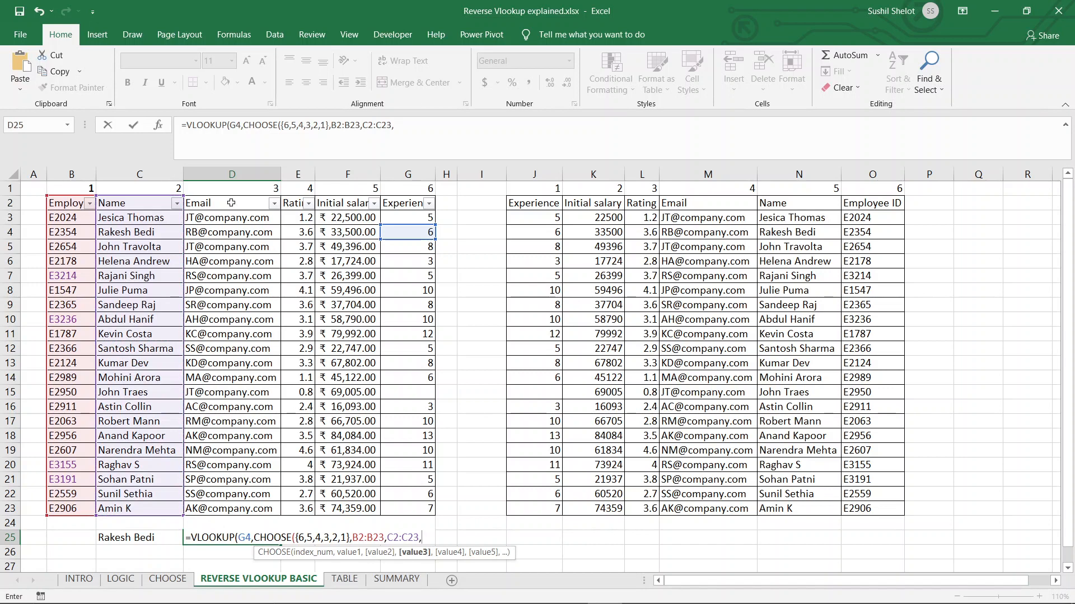
{"action": "left_click_drag", "start_coordinate": [232, 206], "coordinate": [245, 504]}
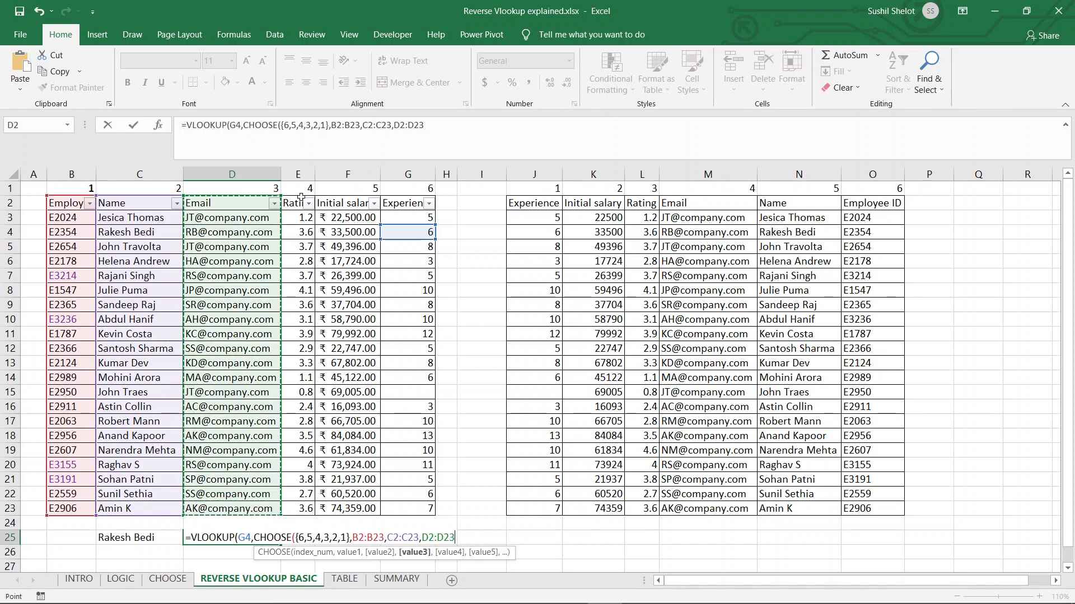
{"action": "type", "text": ","}
{"action": "left_click_drag", "start_coordinate": [297, 204], "coordinate": [308, 510]}
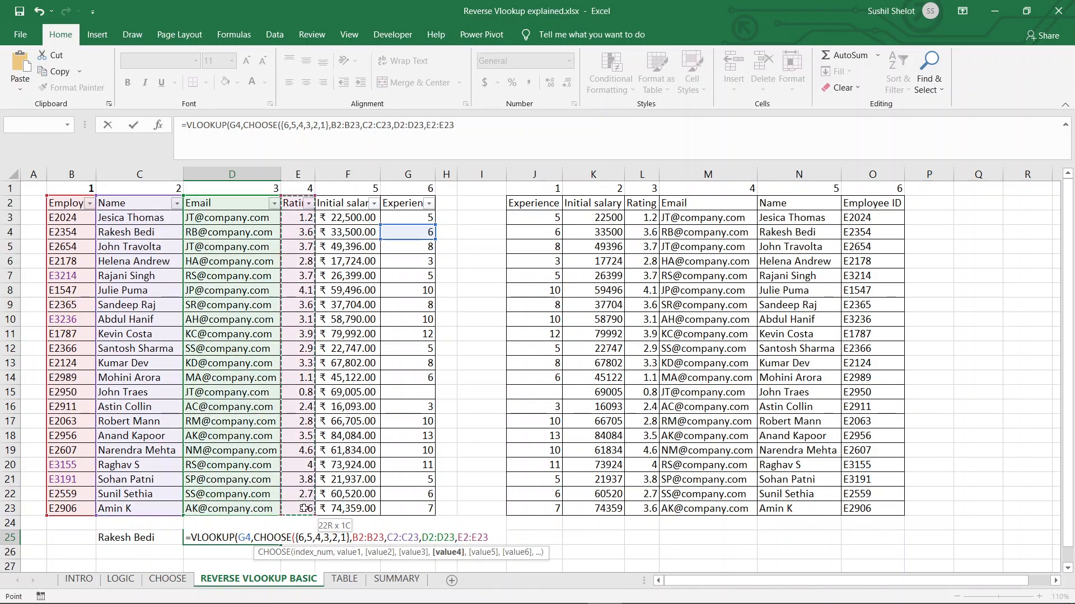
{"action": "type", "text": ","}
{"action": "left_click_drag", "start_coordinate": [338, 205], "coordinate": [343, 509]}
{"action": "type", "text": ","}
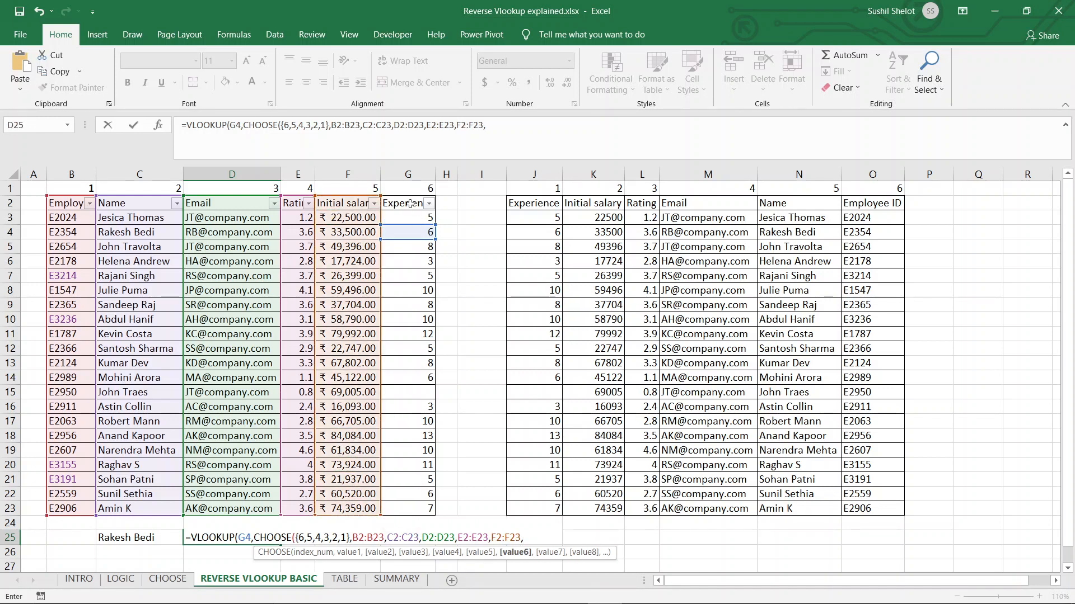
{"action": "left_click_drag", "start_coordinate": [410, 204], "coordinate": [431, 509]}
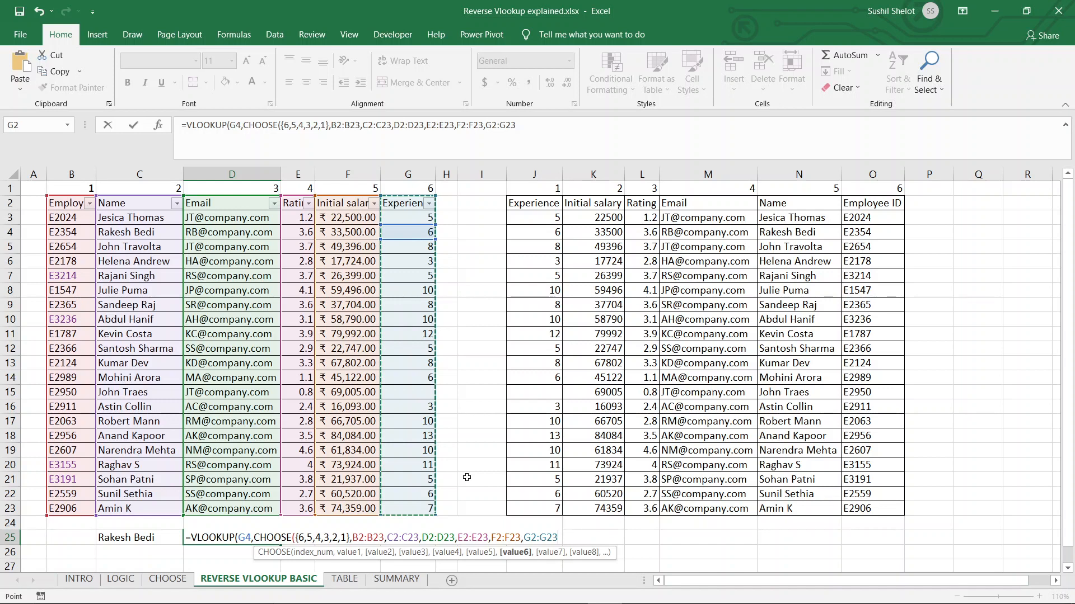
{"action": "type", "text": ")"}
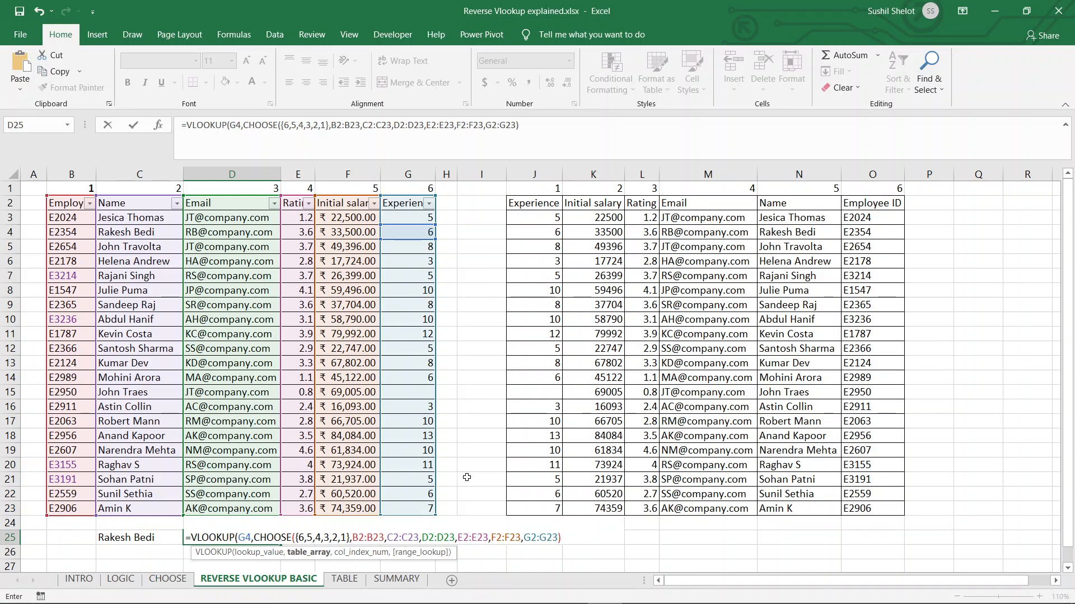
Complete the D25 VLOOKUP with column index 4 and exact match 0, and review the finished formula.
{"action": "type", "text": ","}
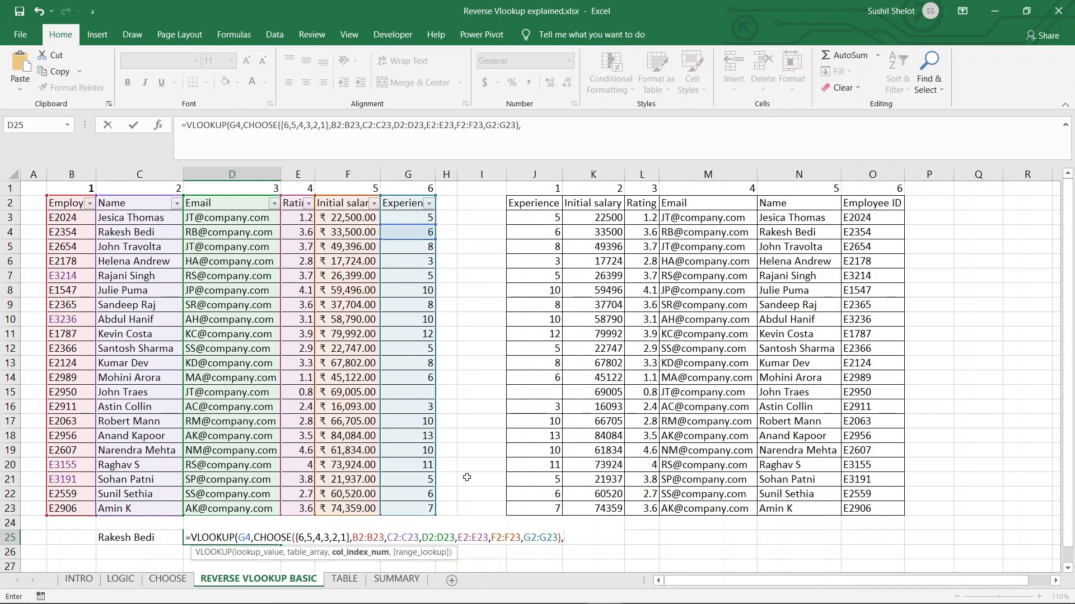
{"action": "type", "text": "4"}
{"action": "type", "text": ","}
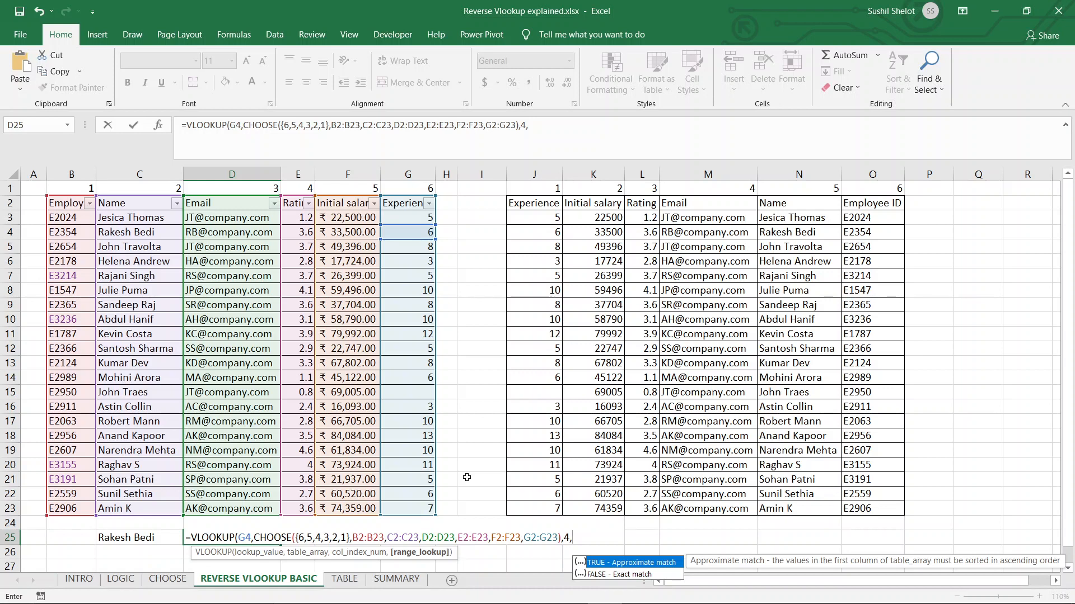
{"action": "type", "text": "0"}
{"action": "type", "text": ")"}
{"action": "key", "text": "Return"}
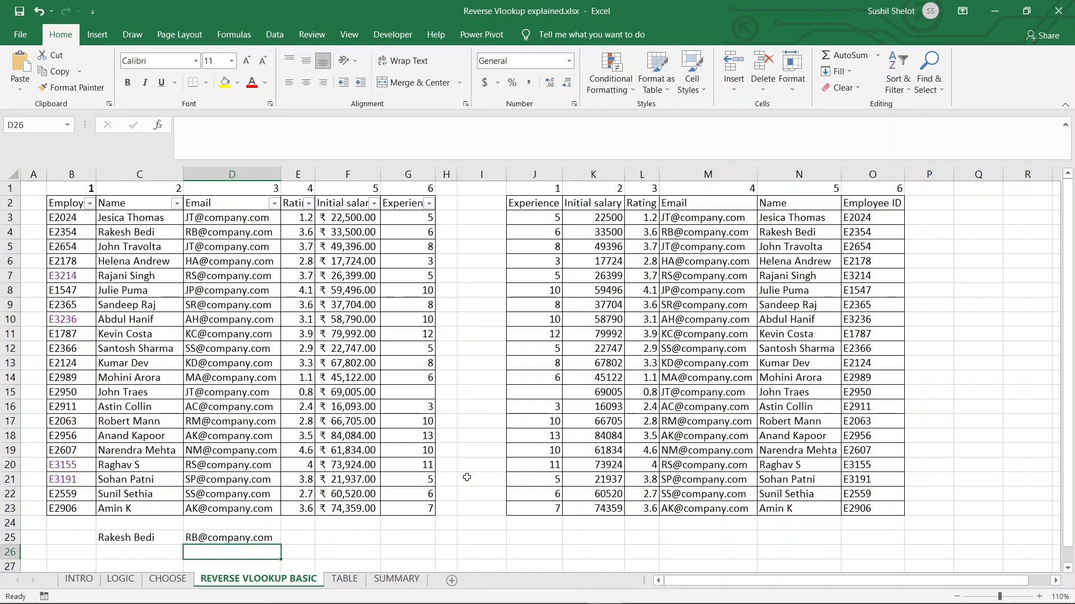
{"action": "key", "text": "Up"}
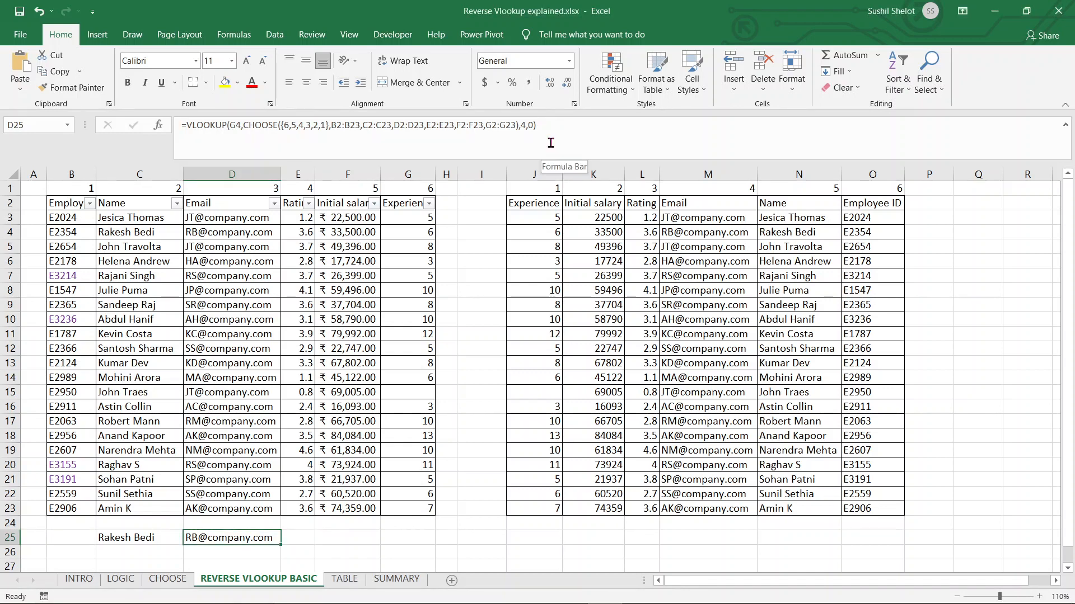
On the TABLE sheet, examine the column numbers in row 1 and the Employee ID, Gender, Common increment and Initial salary columns.
{"action": "left_click", "coordinate": [357, 580]}
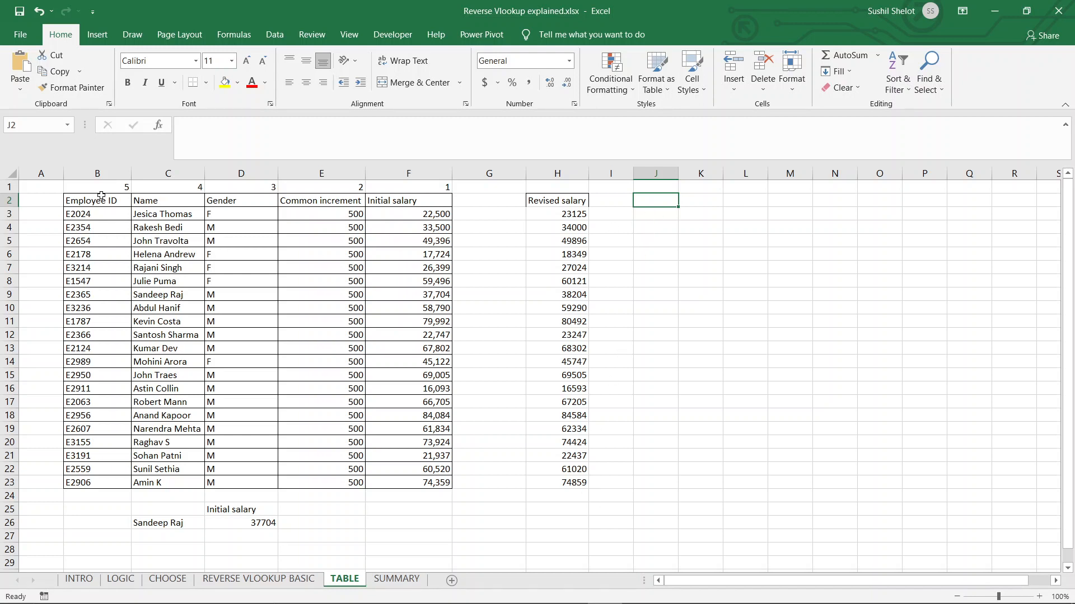
{"action": "left_click", "coordinate": [102, 174]}
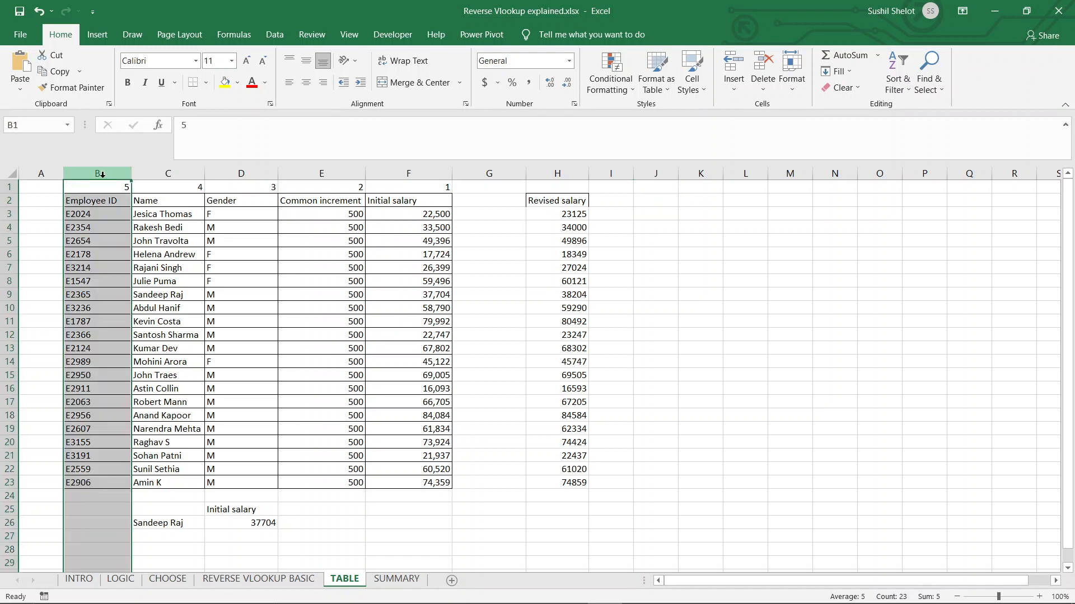
{"action": "left_click", "coordinate": [402, 172]}
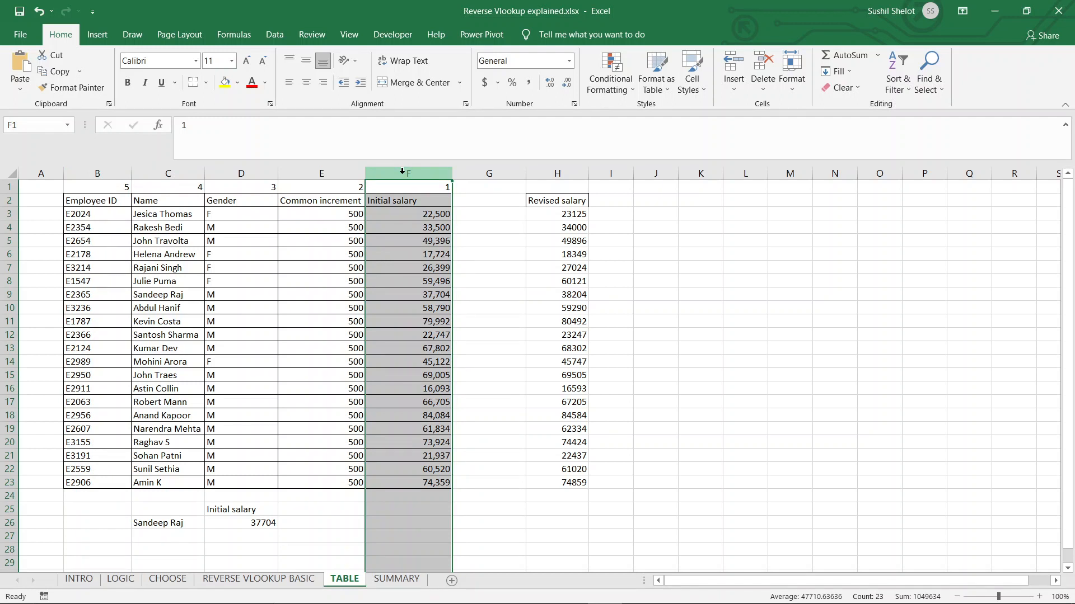
{"action": "left_click_drag", "start_coordinate": [400, 189], "coordinate": [77, 192]}
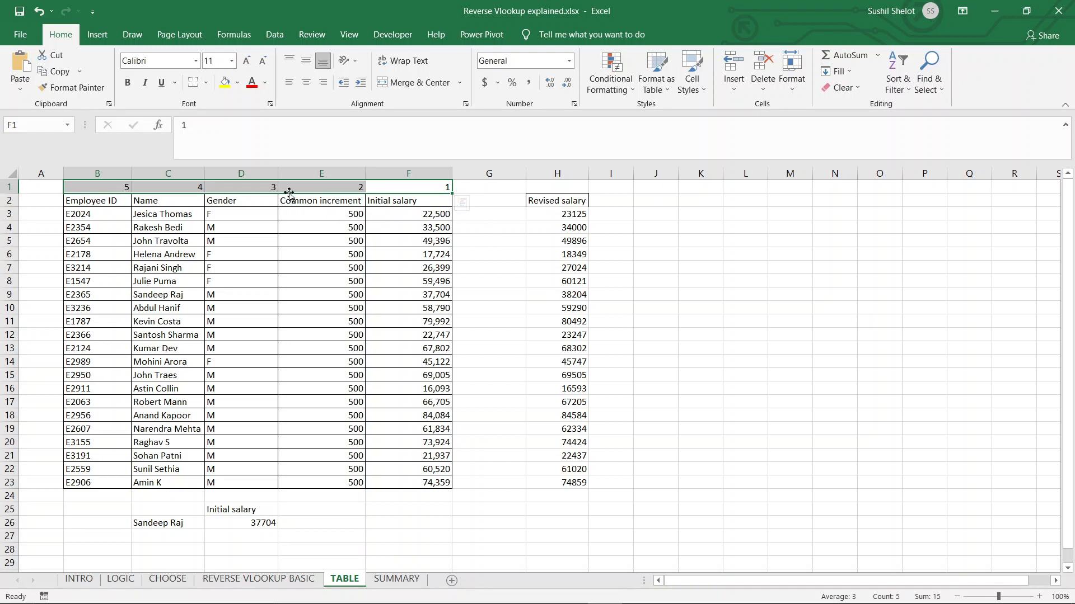
{"action": "left_click", "coordinate": [254, 175]}
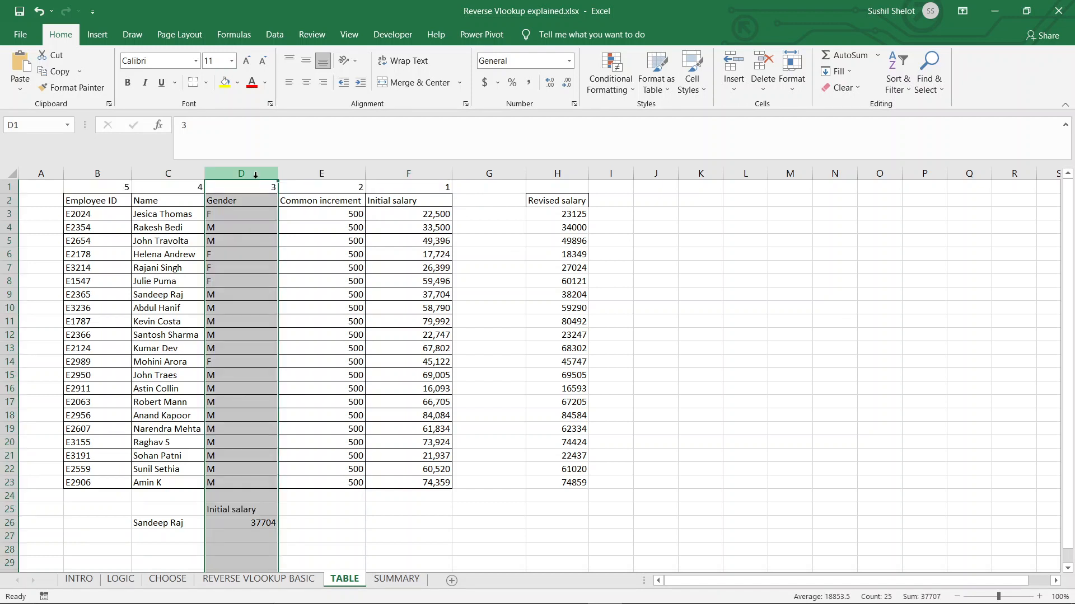
{"action": "left_click", "coordinate": [331, 174]}
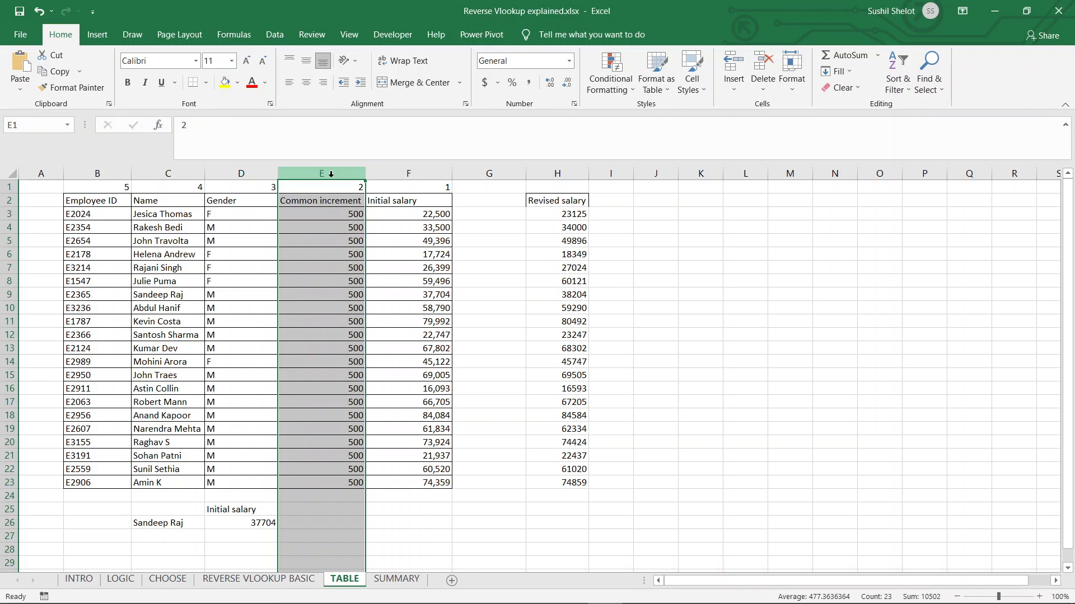
{"action": "left_click", "coordinate": [403, 174]}
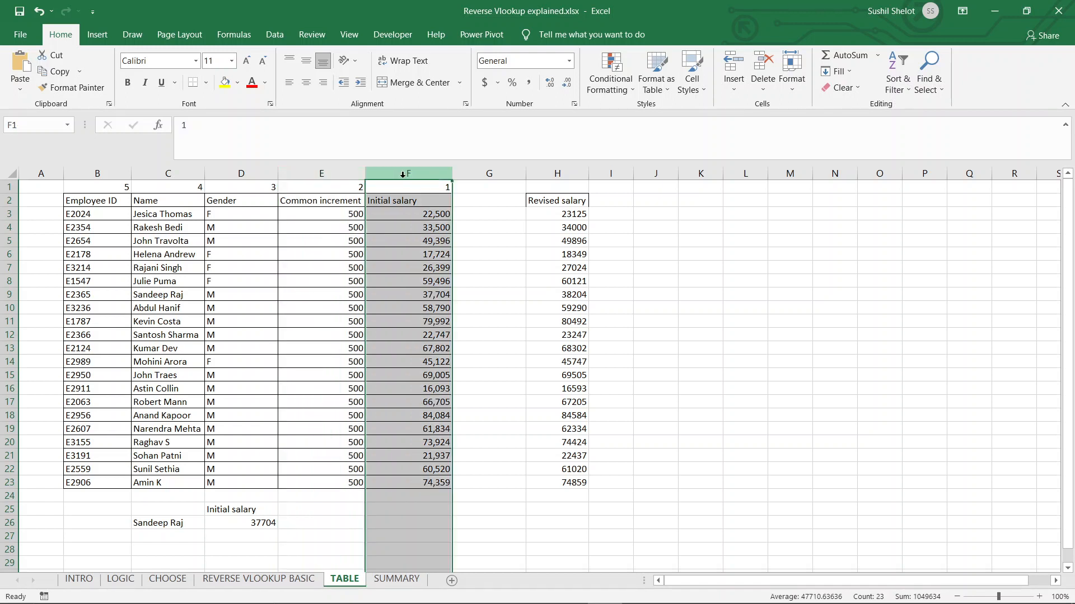
In J3, start a SUM formula adding the initial salary in F3 to an IF that tests whether D3 equals "F".
{"action": "left_click", "coordinate": [670, 214]}
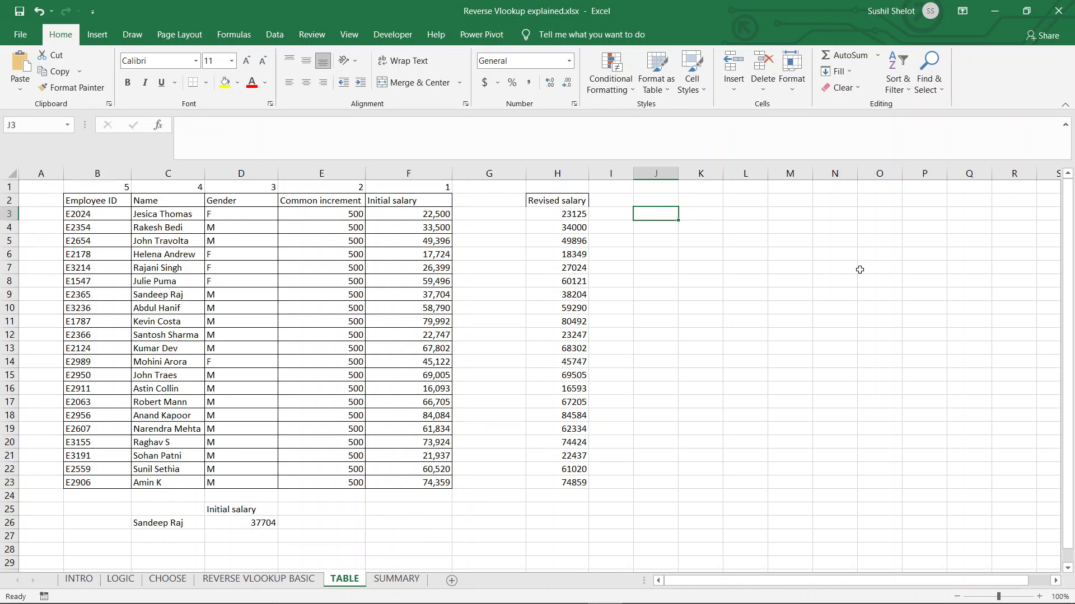
{"action": "type", "text": "="}
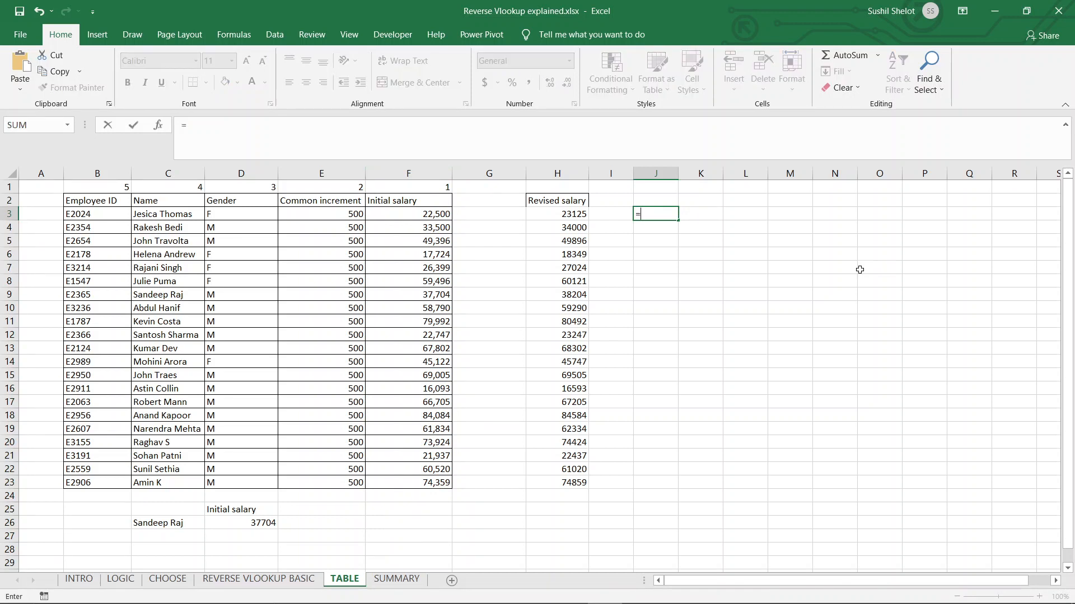
{"action": "type", "text": "SUM"}
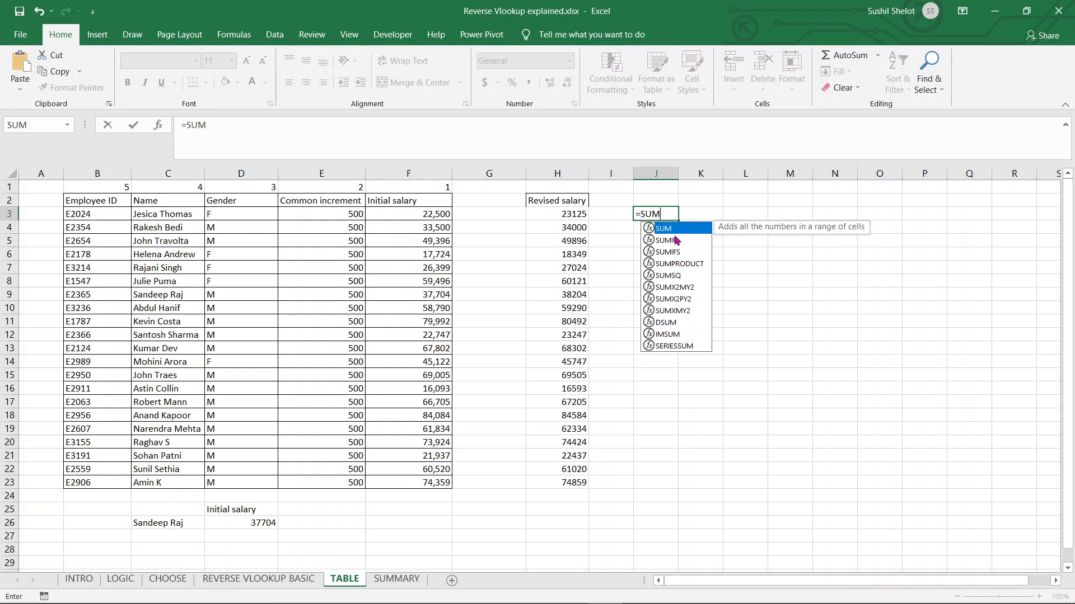
{"action": "type", "text": "("}
{"action": "left_click", "coordinate": [440, 215]}
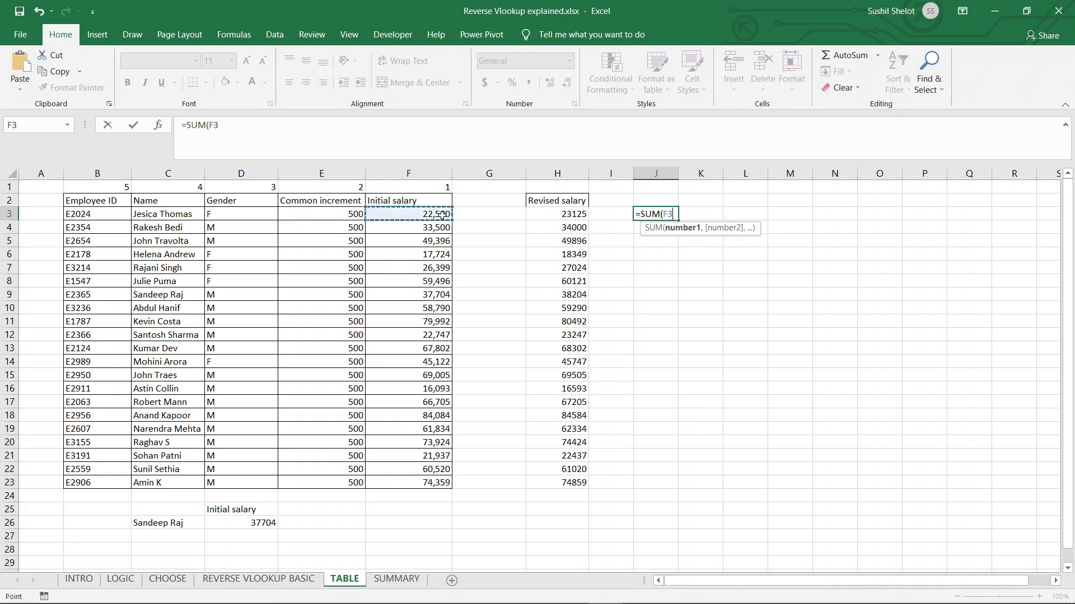
{"action": "type", "text": "+if"}
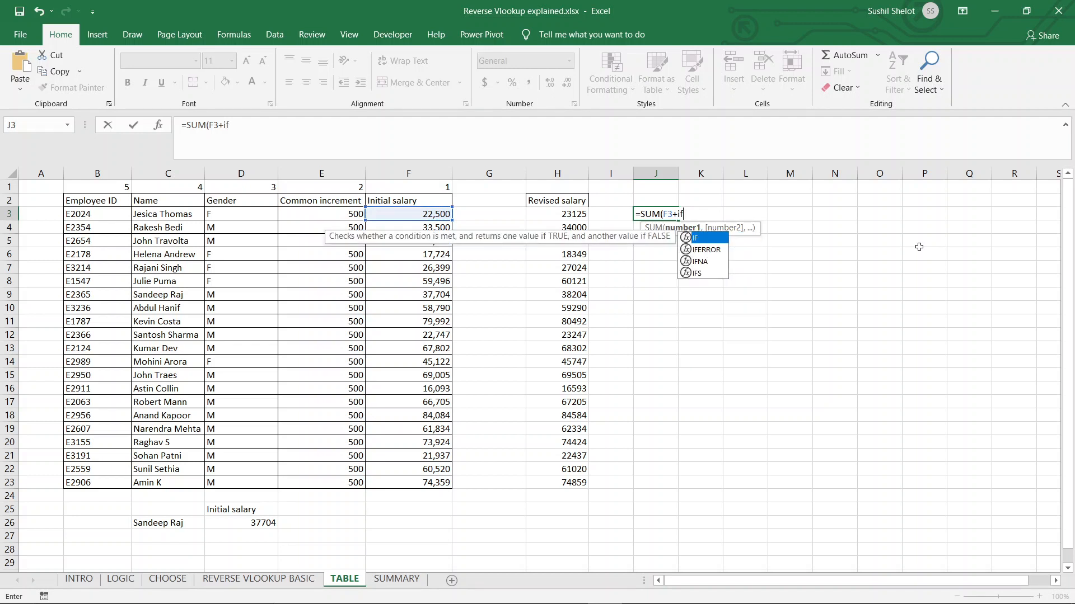
{"action": "double_click", "coordinate": [693, 238]}
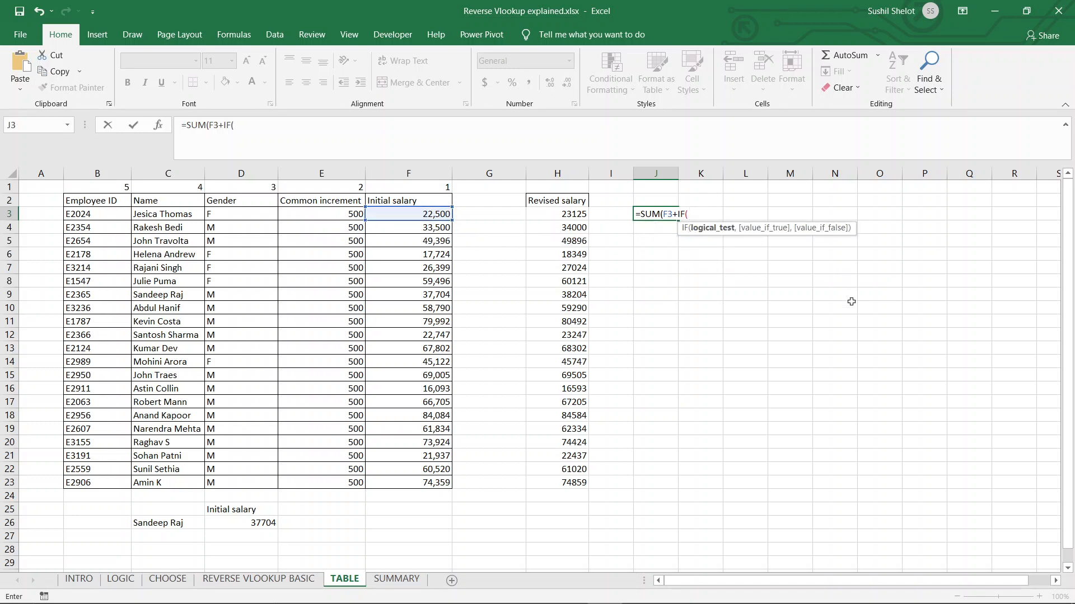
{"action": "left_click", "coordinate": [267, 216]}
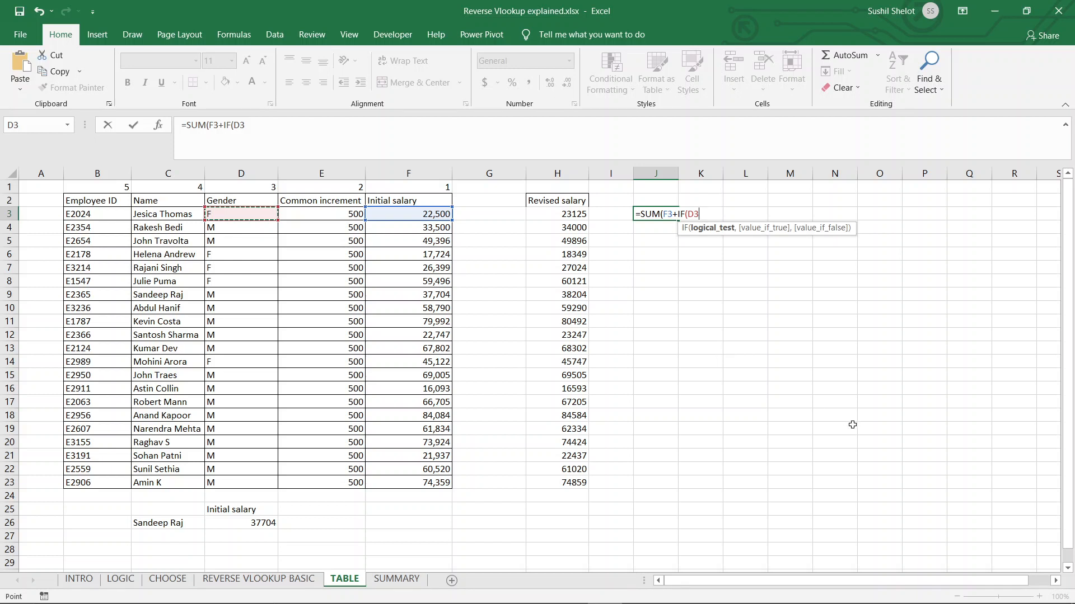
{"action": "type", "text": "=\"F\","}
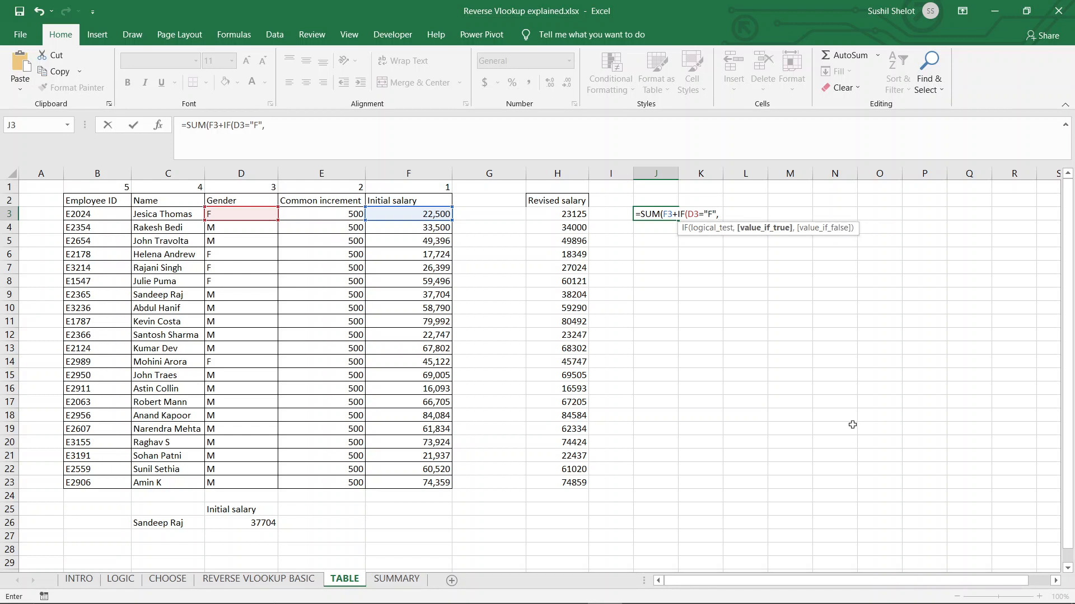
Nest a VLOOKUP as the IF's value-if-true in J3, with the initial salary in F3 as the lookup value.
{"action": "type", "text": "vloo"}
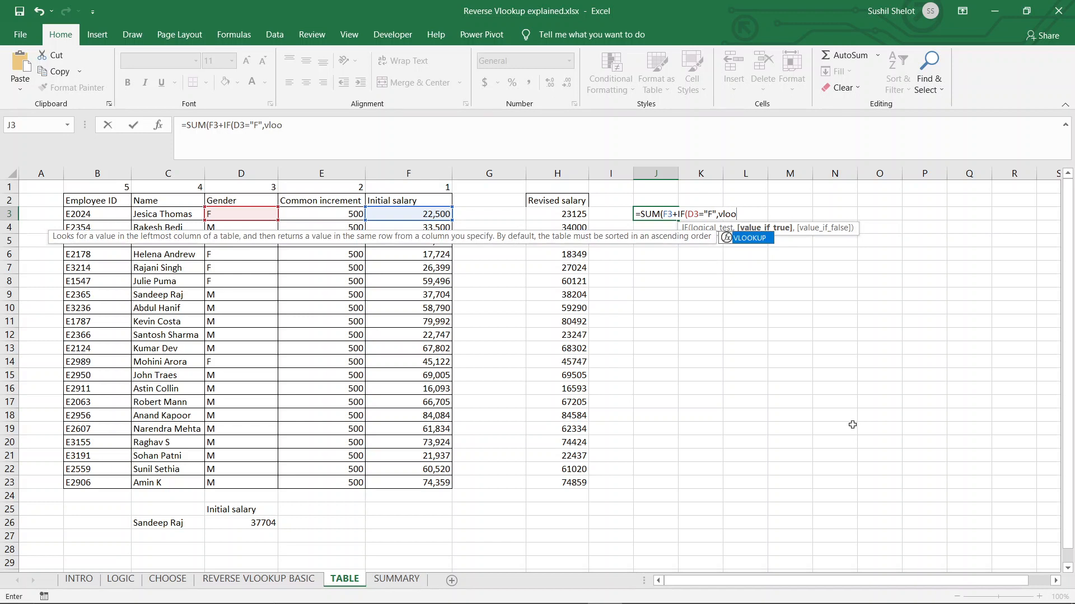
{"action": "type", "text": "kup"}
{"action": "double_click", "coordinate": [756, 241]}
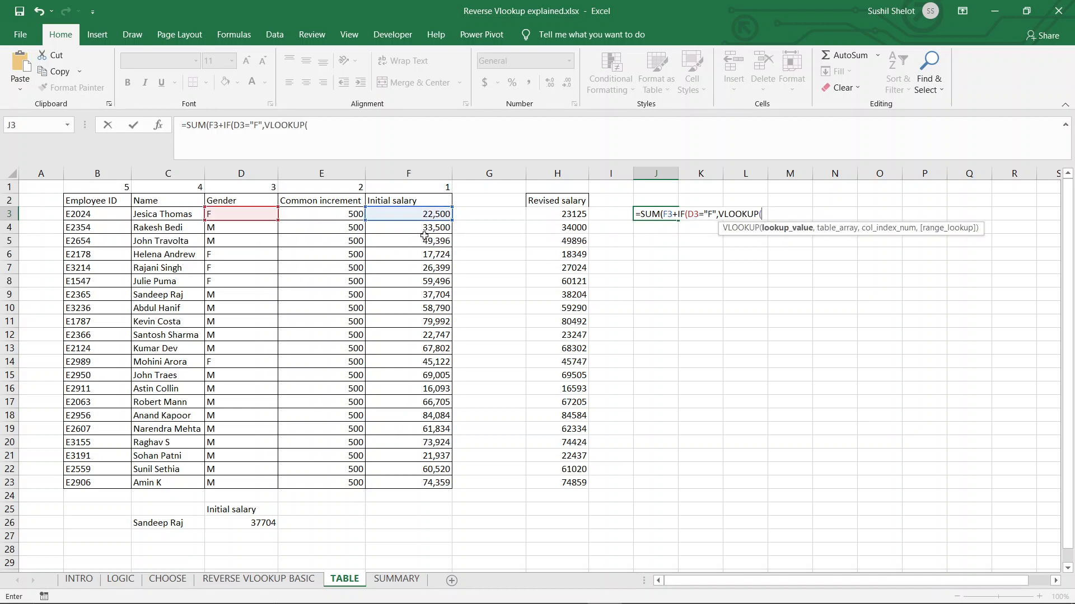
{"action": "left_click", "coordinate": [425, 215]}
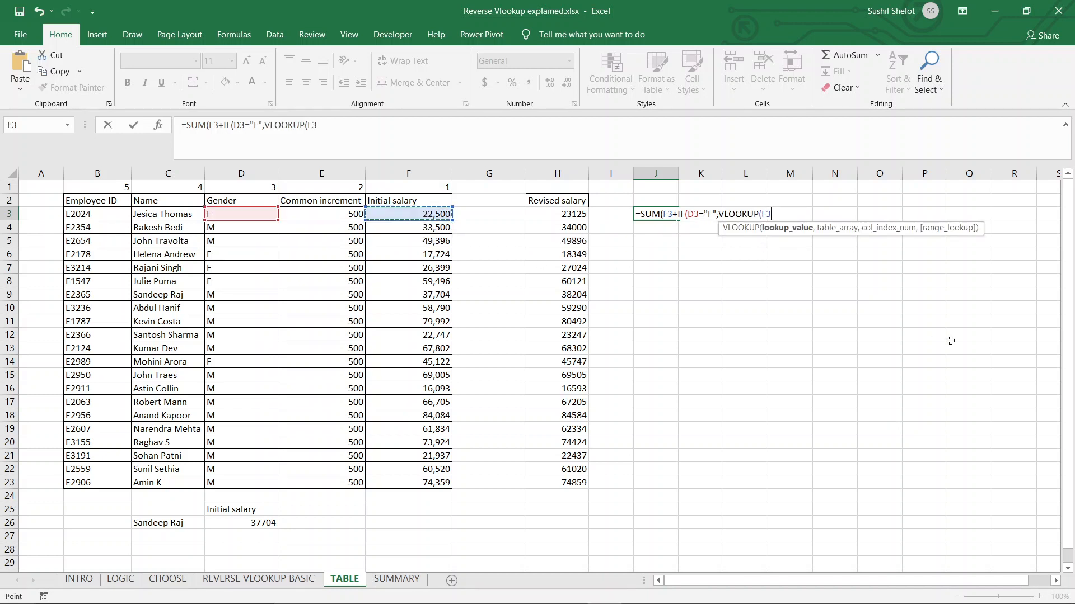
{"action": "type", "text": ","}
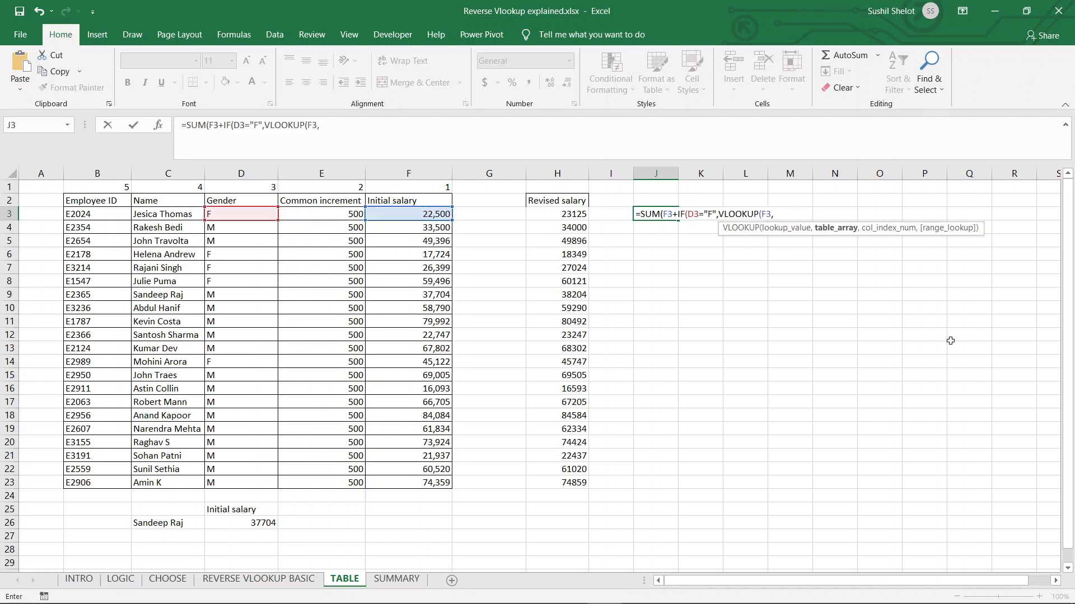
Use a CHOOSE function as the VLOOKUP table array, with the index array {5,4,3,2,1}.
{"action": "type", "text": "choose"}
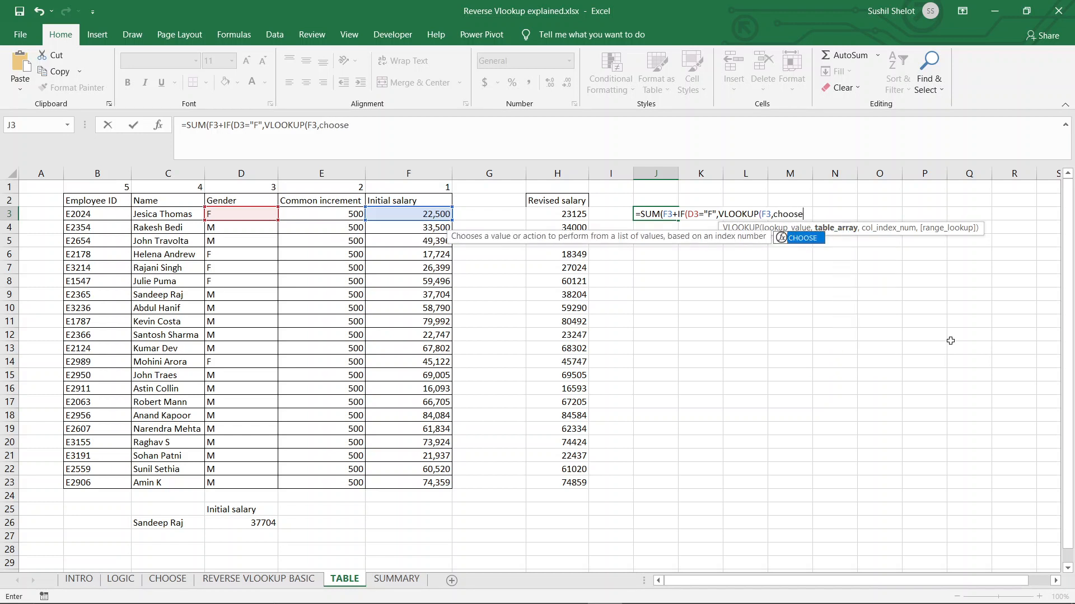
{"action": "double_click", "coordinate": [813, 242]}
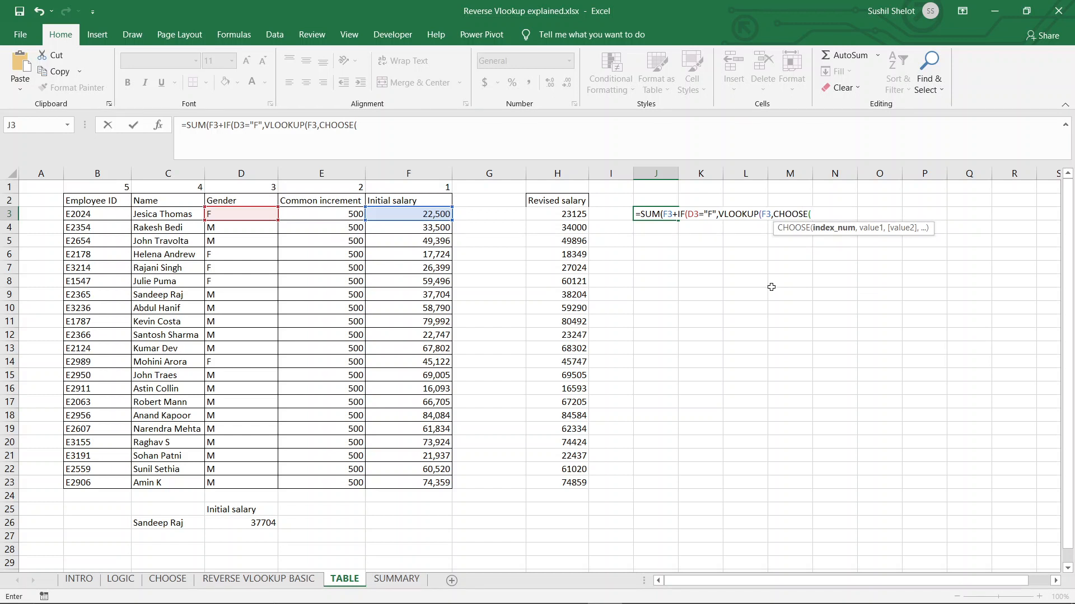
{"action": "type", "text": "{5,4,3,2,1},"}
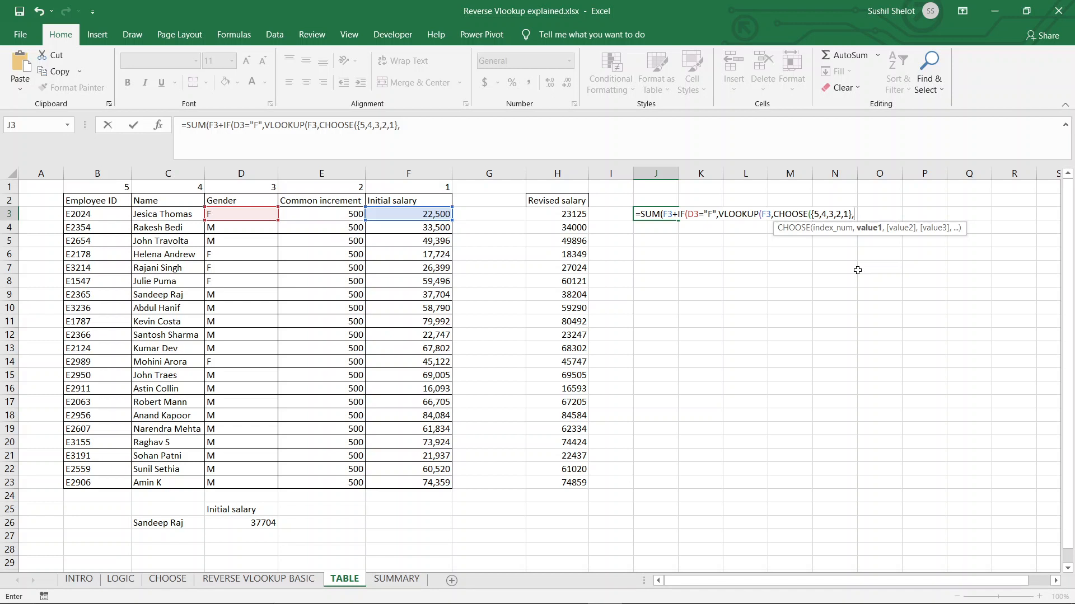
{"action": "left_click", "coordinate": [93, 202]}
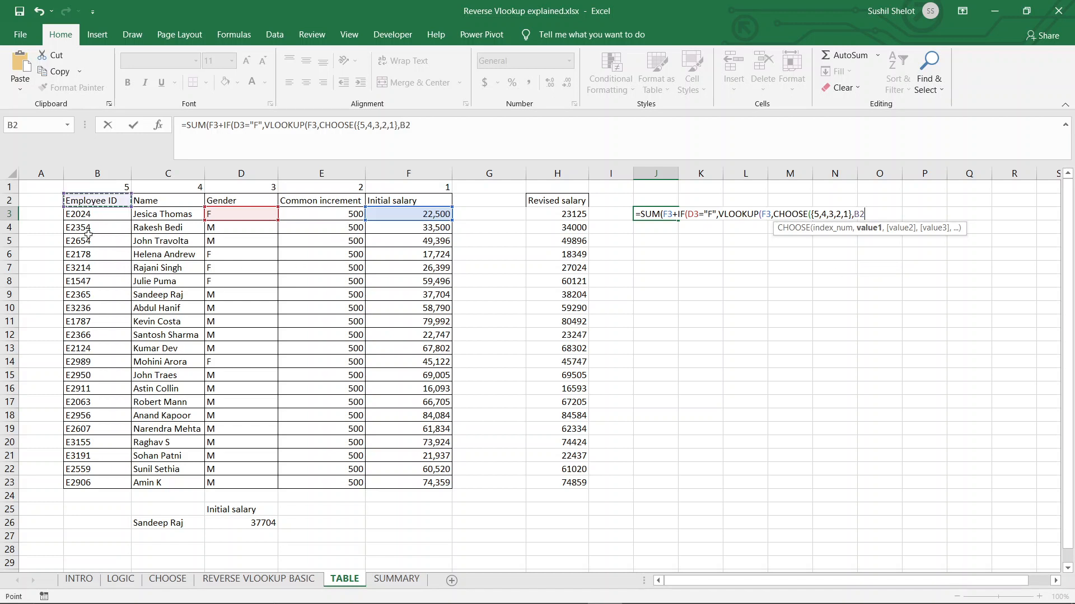
{"action": "left_click_drag", "start_coordinate": [88, 234], "coordinate": [104, 483]}
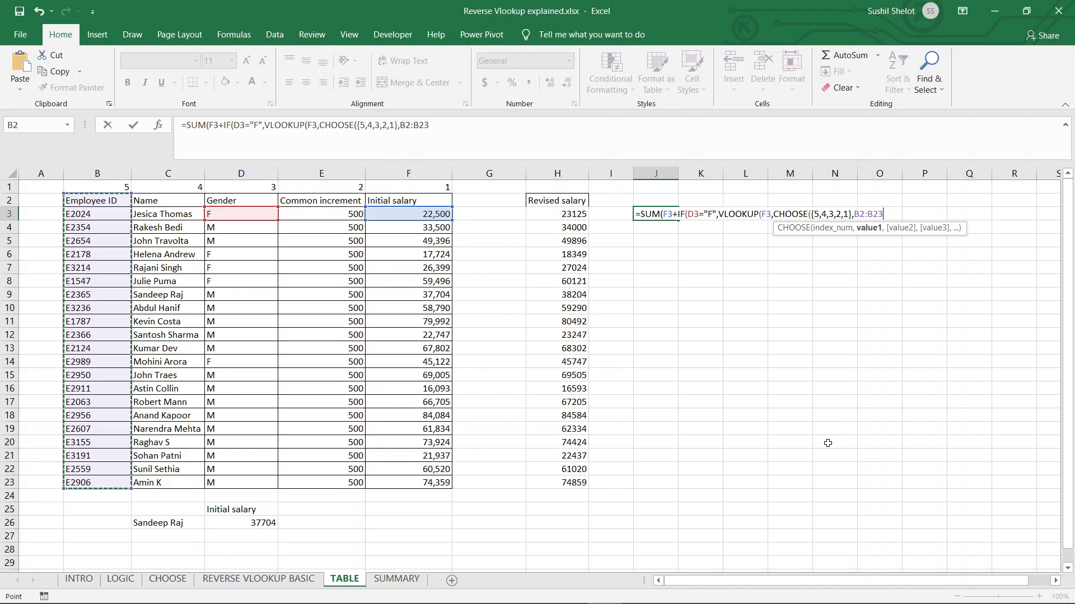
{"action": "key", "text": "Right"}
{"action": "key", "text": "Right"}
{"action": "key", "text": "Right"}
{"action": "key", "text": "Right"}
{"action": "key", "text": "Right"}
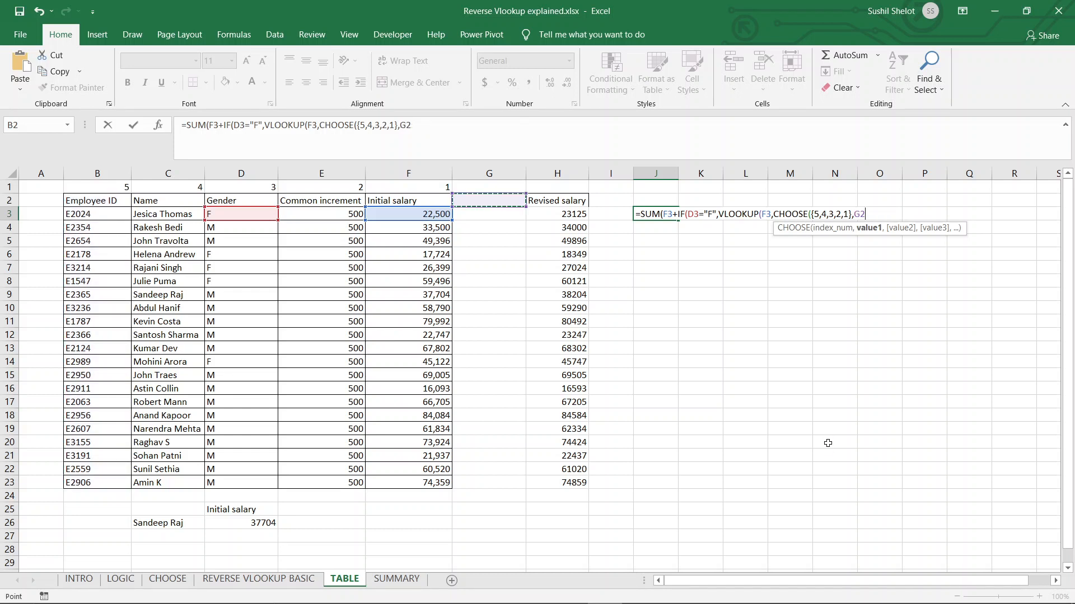
{"action": "key", "text": "BackSpace"}
{"action": "key", "text": "BackSpace"}
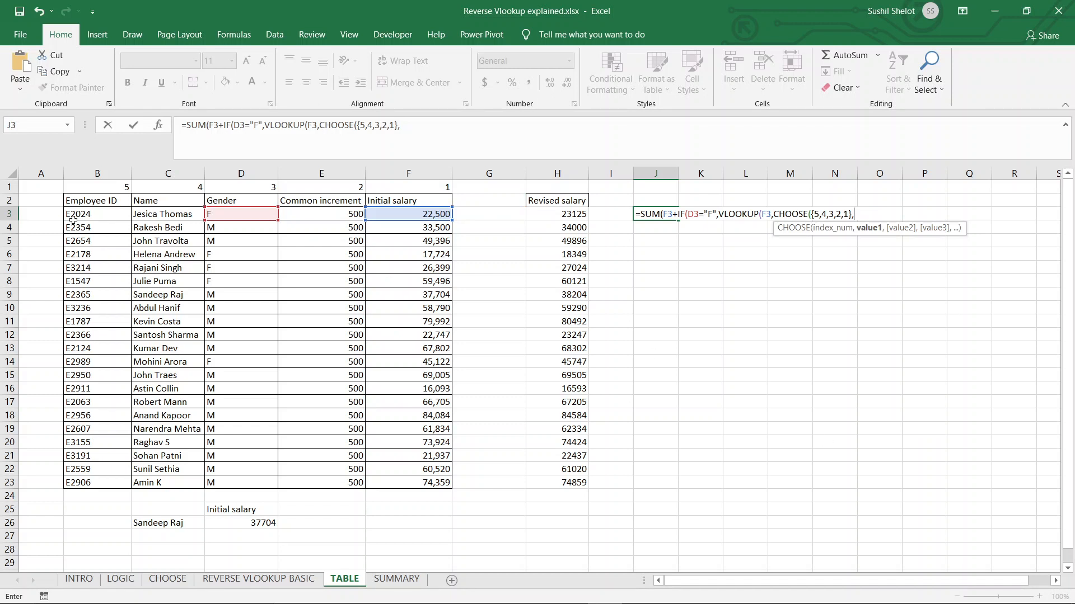
Supply the Employee ID and Name columns as the first two CHOOSE values, using absolute references $B$2:$B$23 and $C$2:$C$23.
{"action": "left_click_drag", "start_coordinate": [80, 197], "coordinate": [89, 485]}
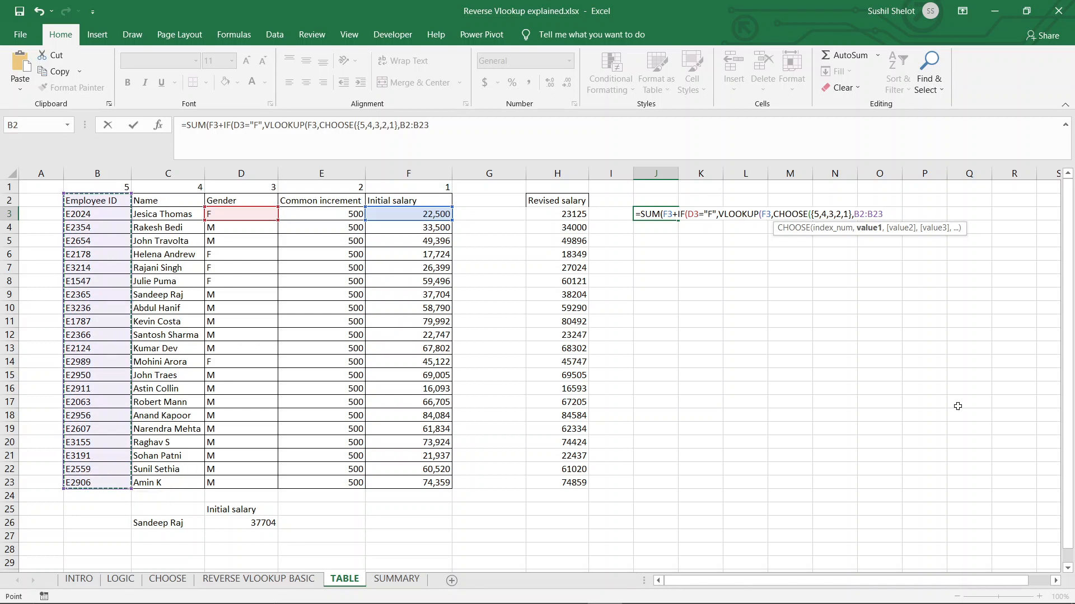
{"action": "key", "text": "F4"}
{"action": "type", "text": ","}
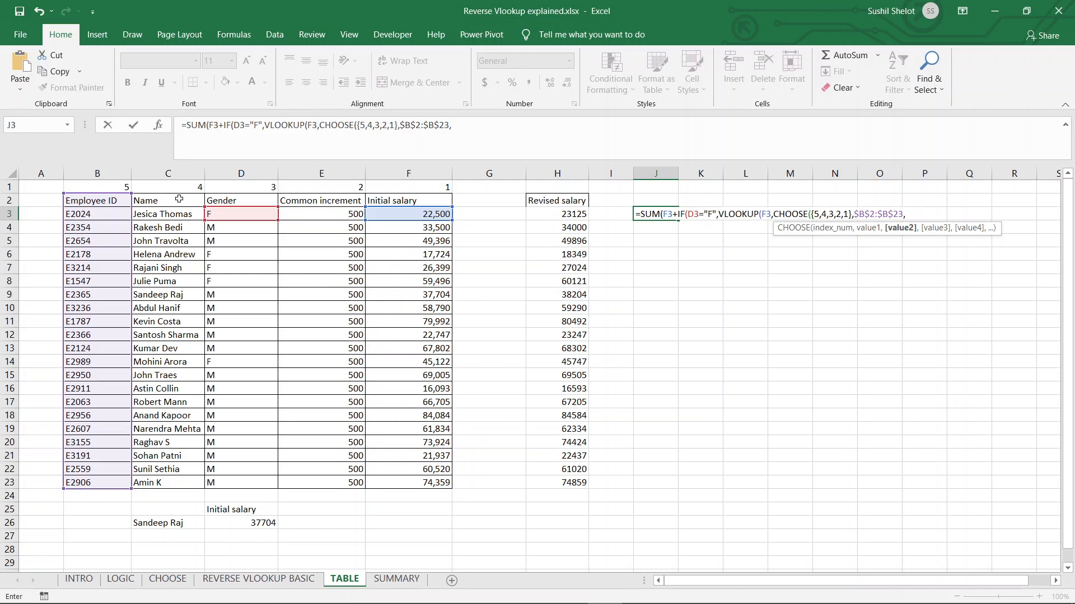
{"action": "left_click_drag", "start_coordinate": [176, 199], "coordinate": [194, 484]}
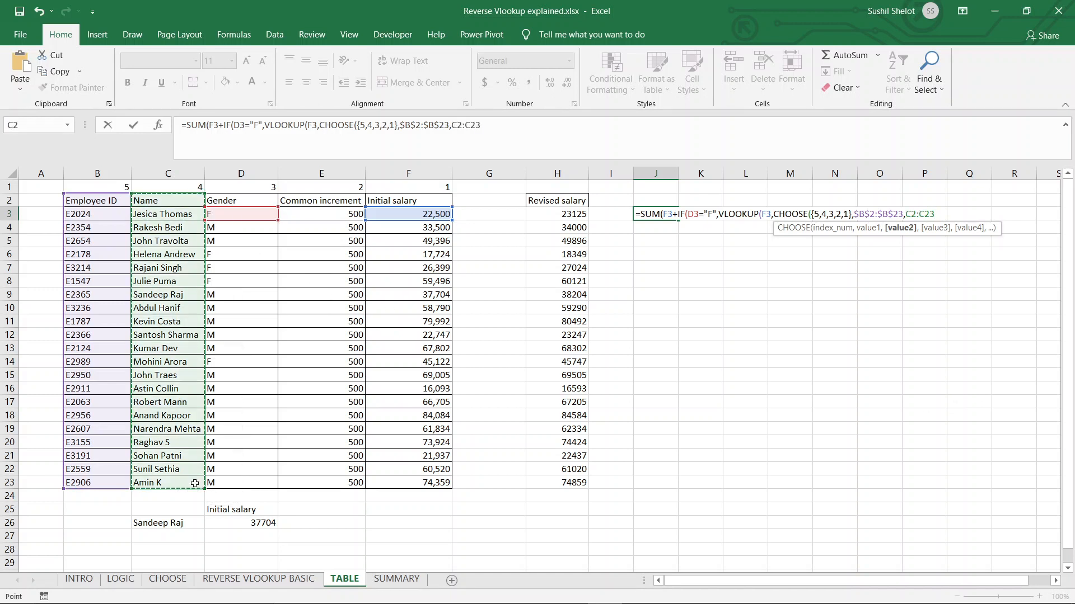
{"action": "key", "text": "F4"}
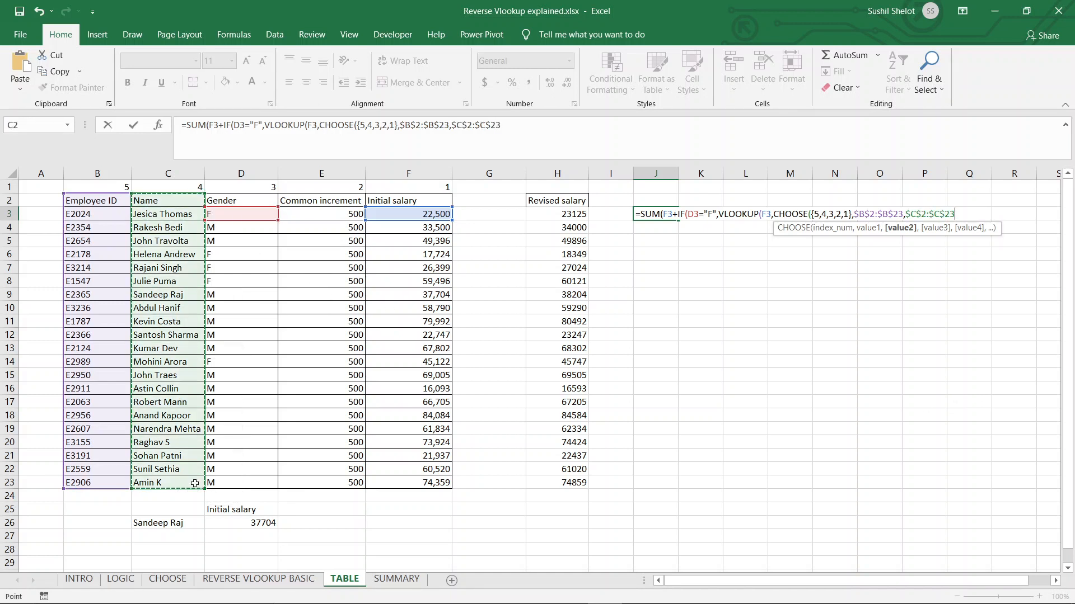
{"action": "type", "text": ","}
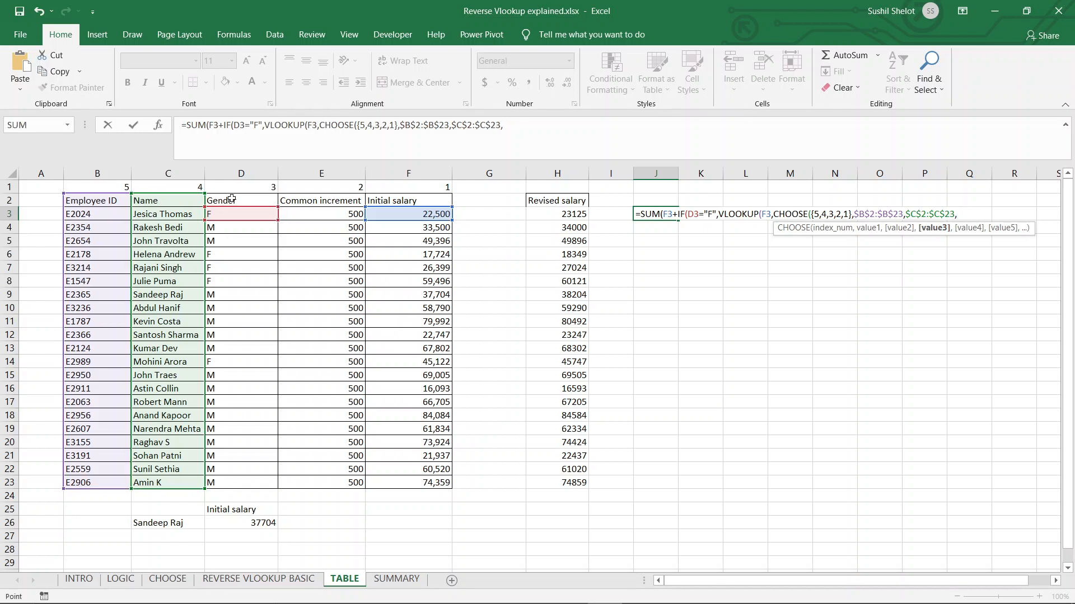
Add the Gender and Common increment columns as the third and fourth CHOOSE values, using absolute references $D$2:$D$23 and $E$2:$E$23.
{"action": "left_click_drag", "start_coordinate": [232, 199], "coordinate": [248, 488]}
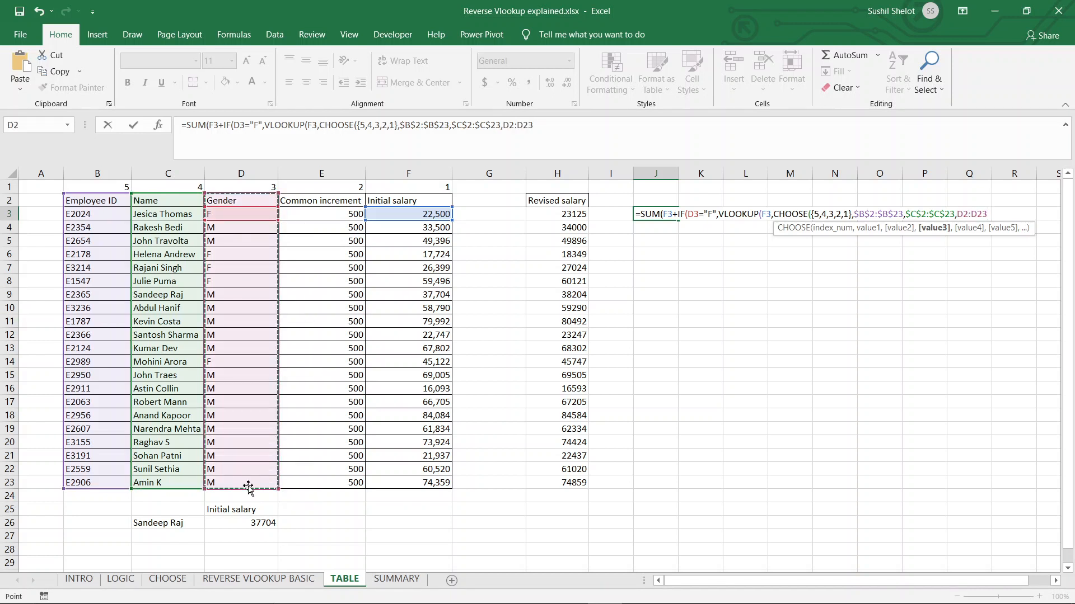
{"action": "key", "text": "F4"}
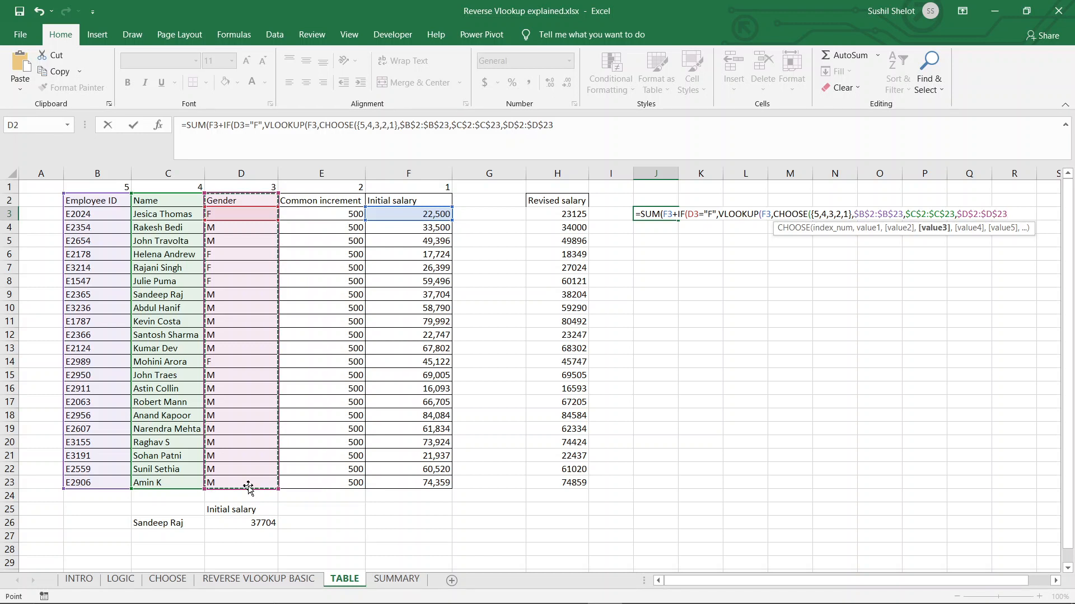
{"action": "type", "text": ","}
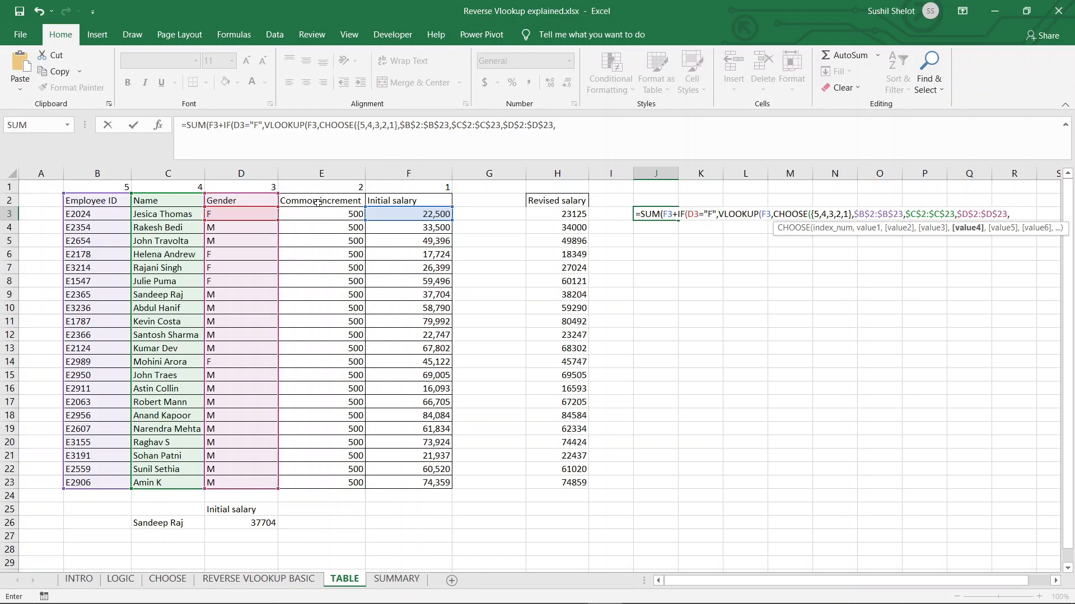
{"action": "left_click_drag", "start_coordinate": [317, 203], "coordinate": [327, 482]}
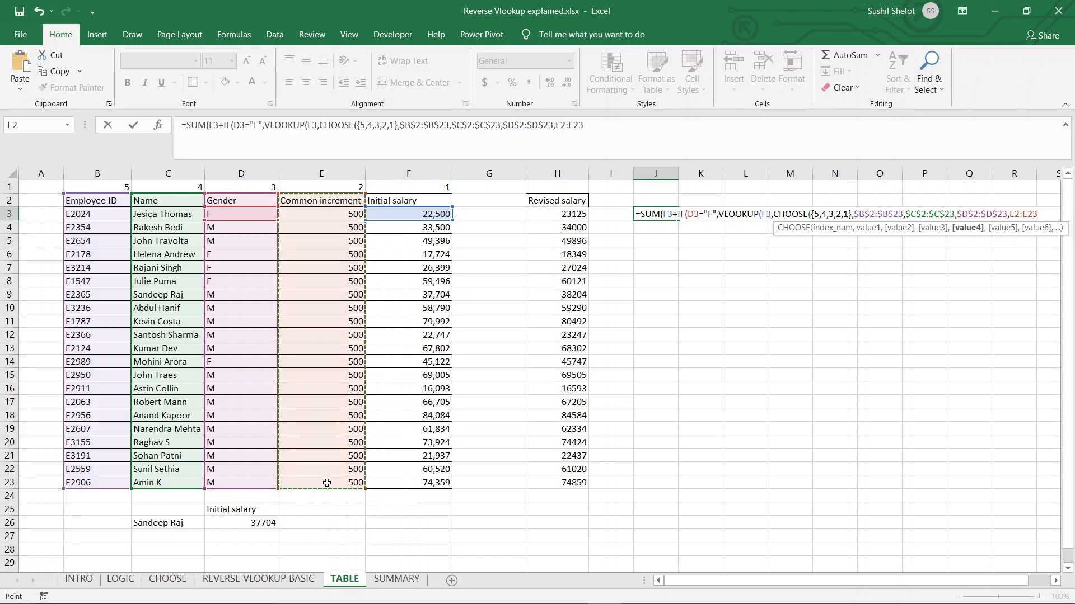
{"action": "key", "text": "F4"}
{"action": "type", "text": ","}
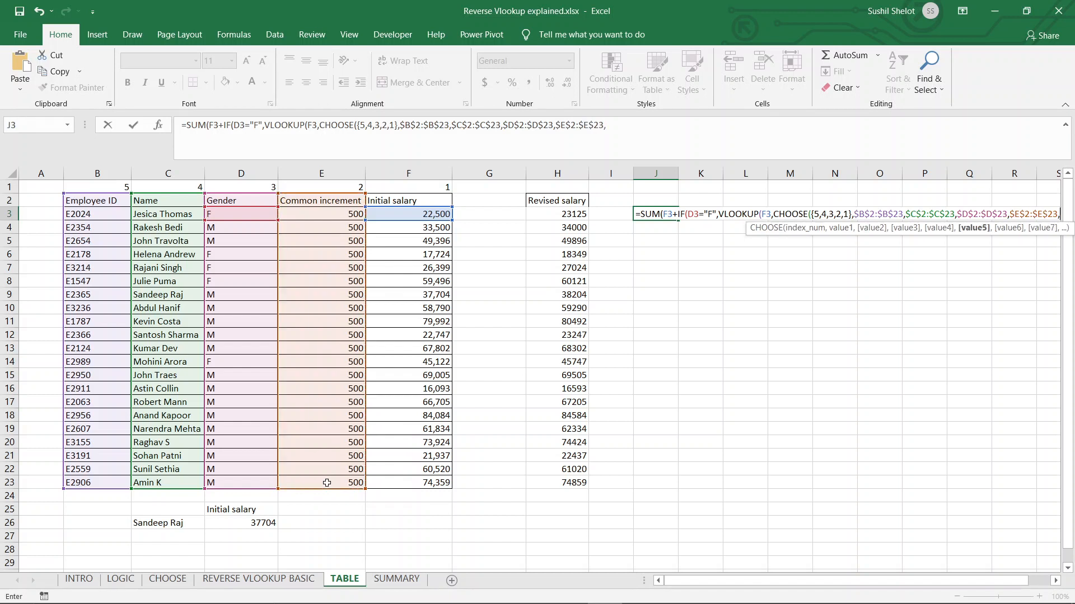
Add the Initial salary column $F$2:$F$23 as the fifth CHOOSE value, close CHOOSE and multiply it by 1.25.
{"action": "left_click", "coordinate": [406, 198]}
{"action": "left_click_drag", "start_coordinate": [405, 246], "coordinate": [413, 491]}
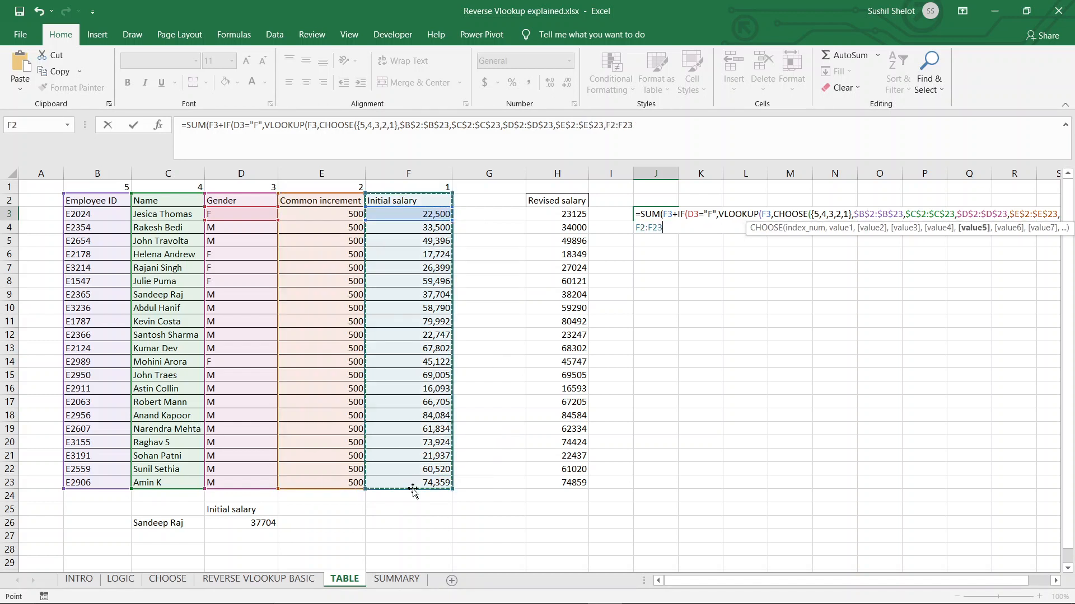
{"action": "key", "text": "F4"}
{"action": "type", "text": ")"}
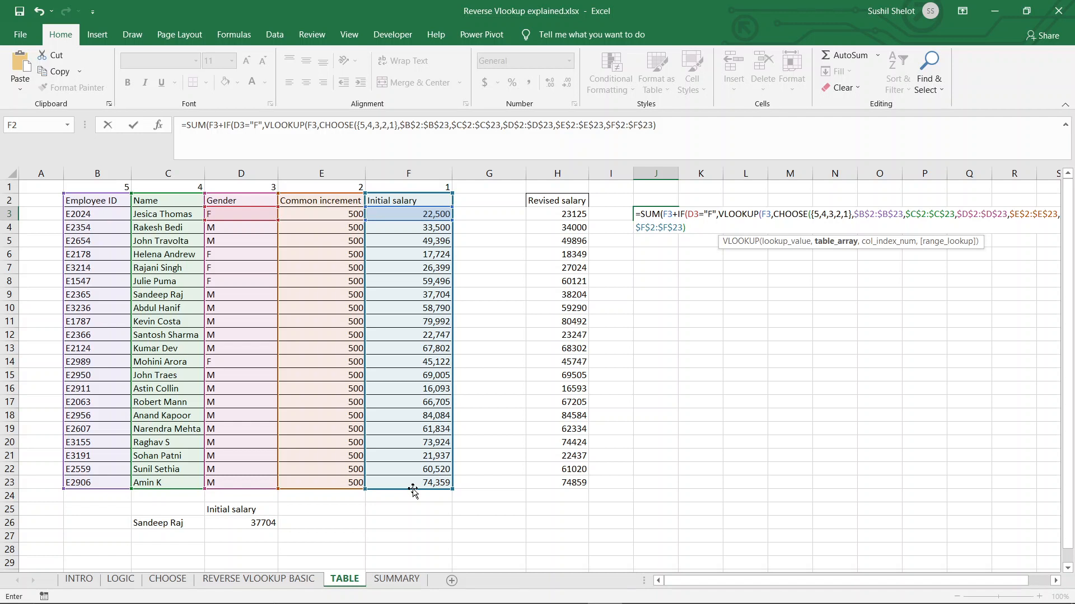
{"action": "type", "text": "*1.25"}
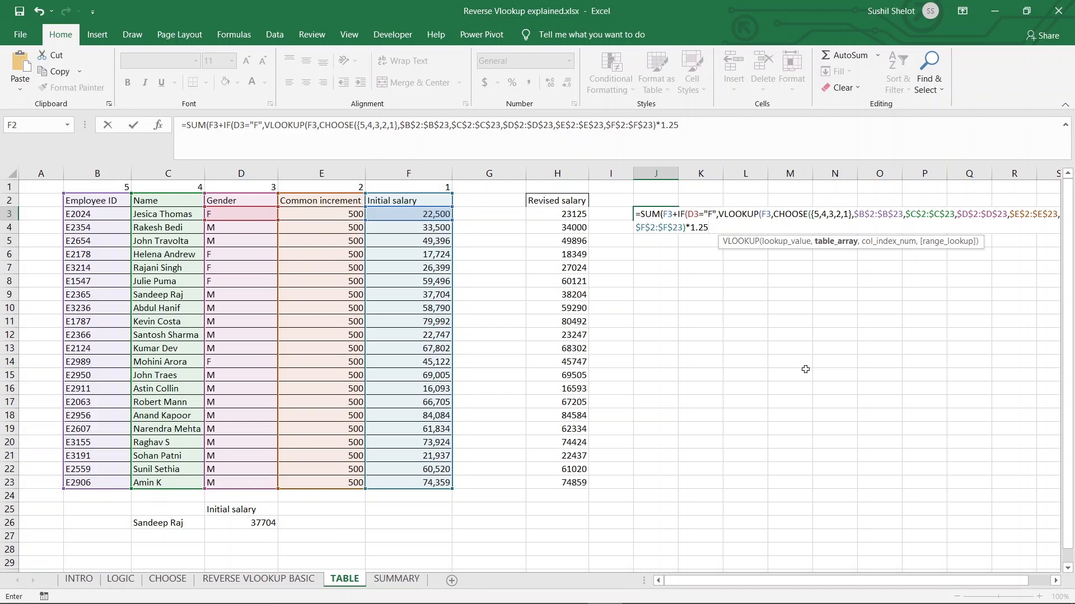
{"action": "type", "text": ","}
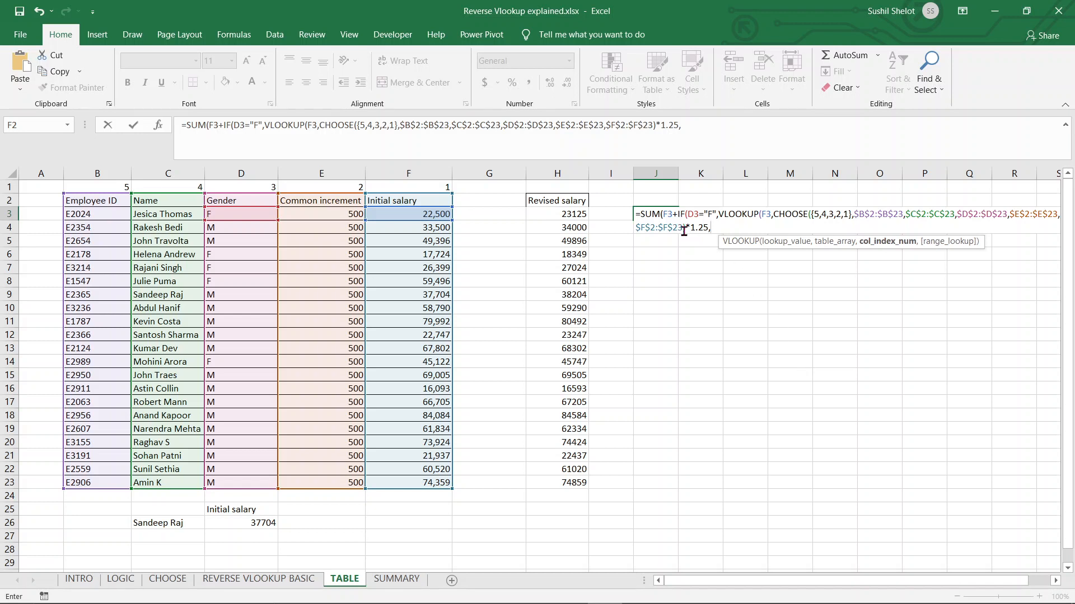
Copy the complete CHOOSE expression in the J3 formula and paste it after the 1.25 and its comma.
{"action": "left_click_drag", "start_coordinate": [685, 228], "coordinate": [775, 189]}
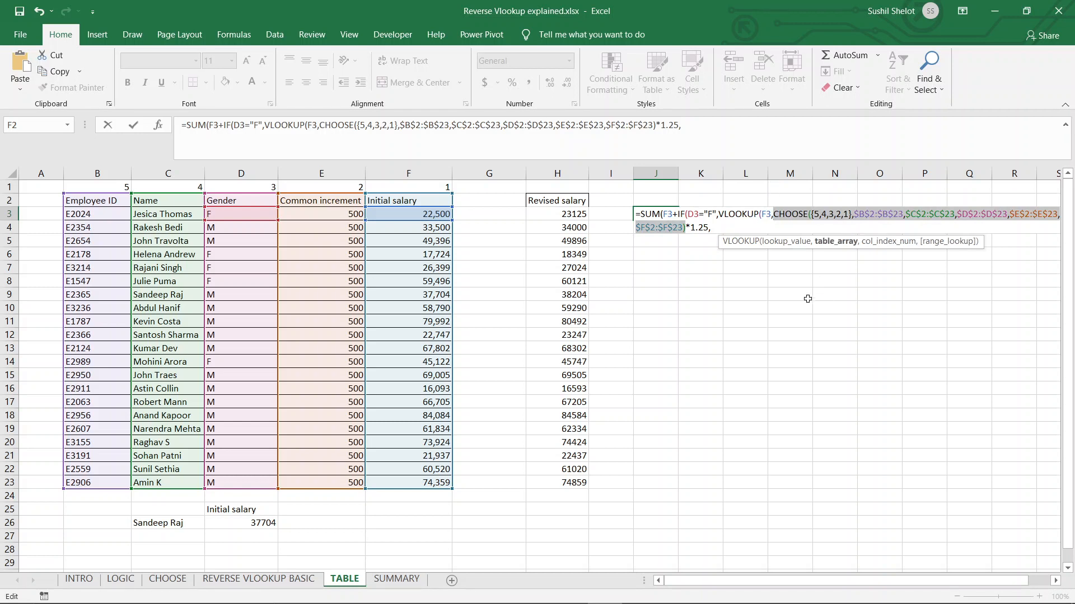
{"action": "left_click", "coordinate": [720, 227]}
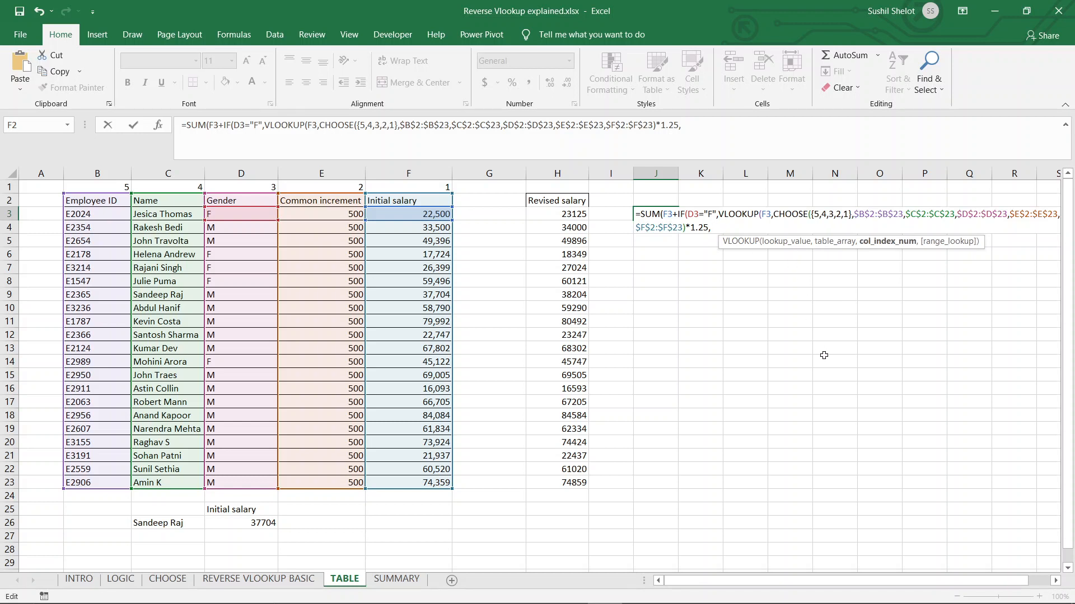
{"action": "key", "text": "ctrl+v"}
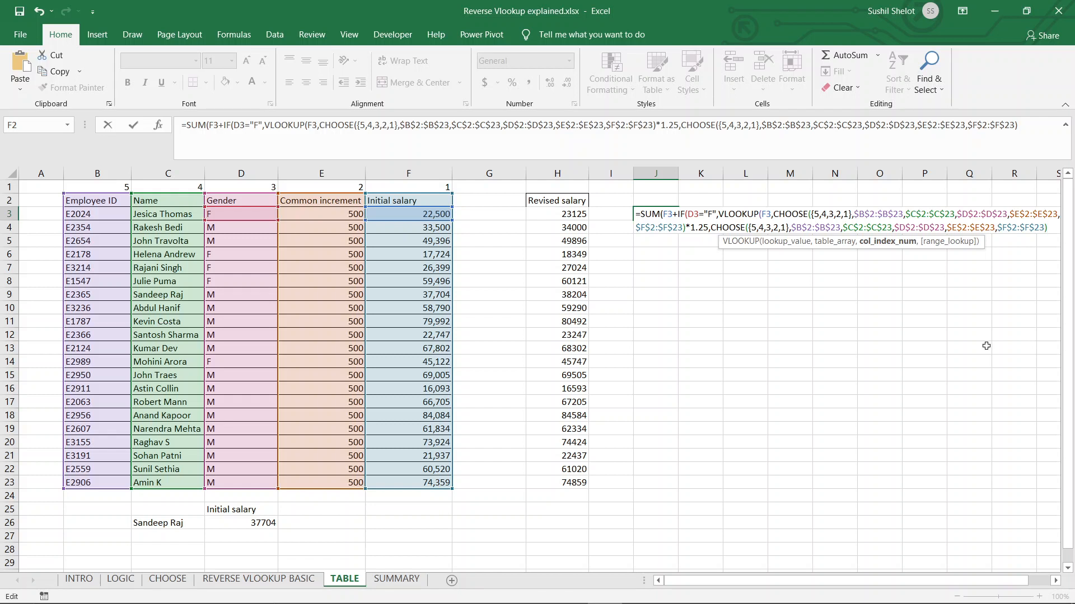
Follow the pasted CHOOSE expression with column index 2 and exact match 0, and close the VLOOKUP.
{"action": "type", "text": ","}
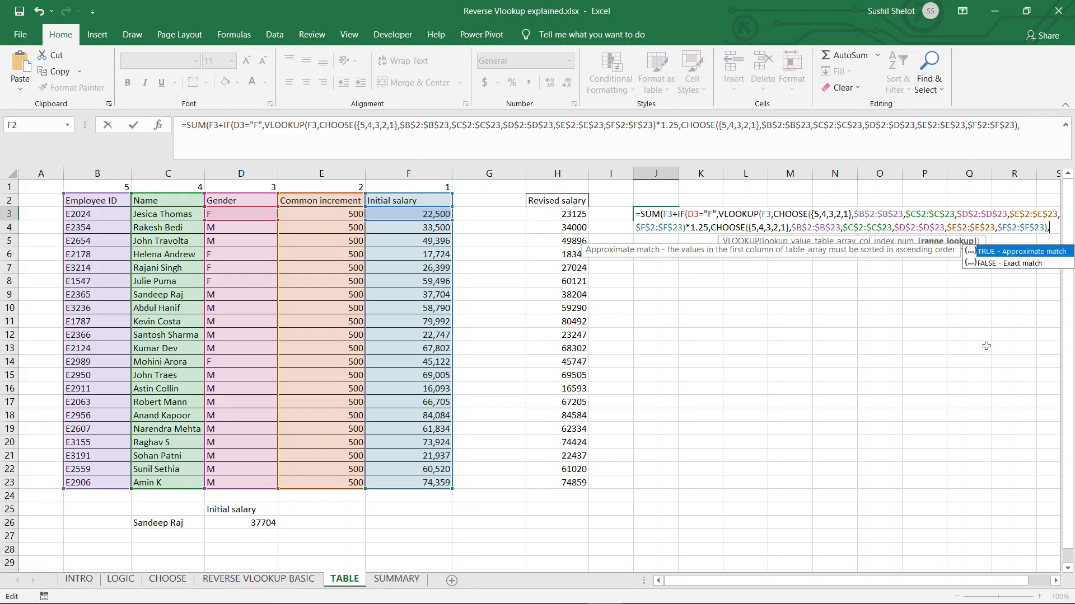
{"action": "type", "text": "2,"}
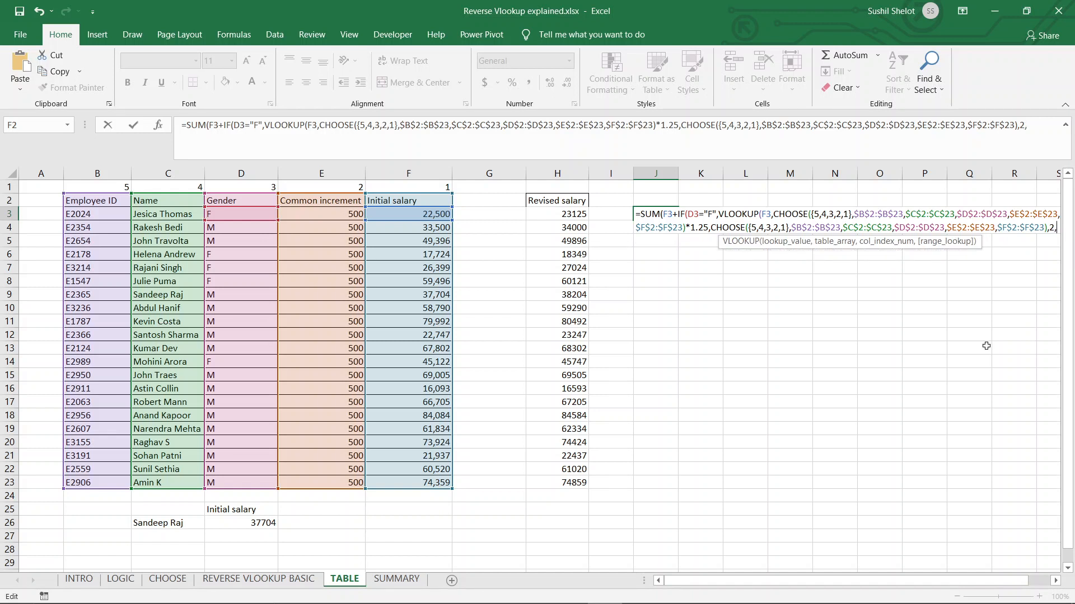
{"action": "type", "text": "0)"}
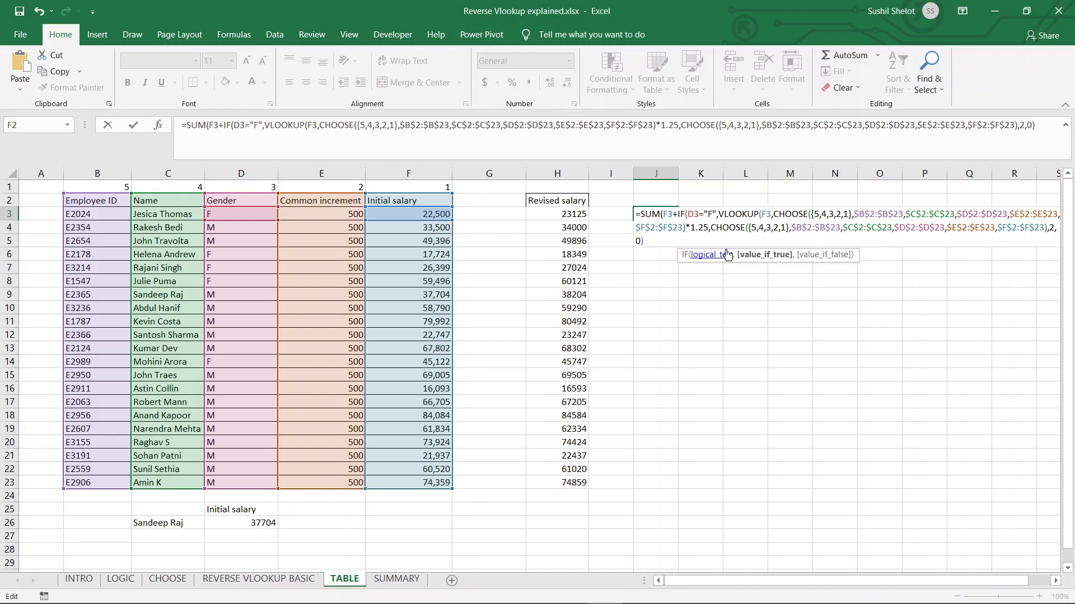
{"action": "left_click", "coordinate": [710, 229]}
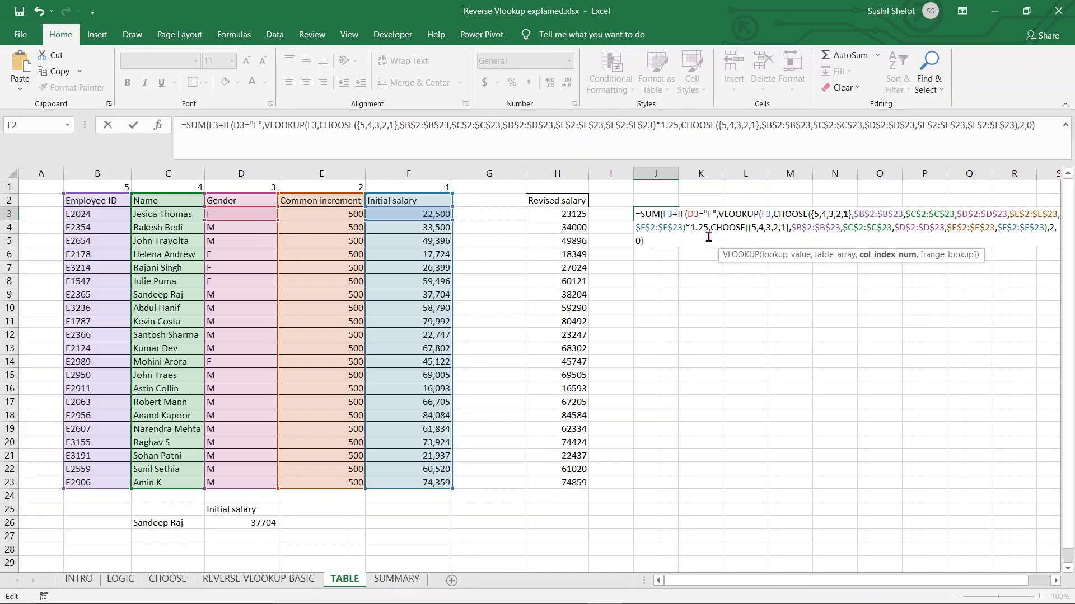
{"action": "left_click", "coordinate": [707, 230]}
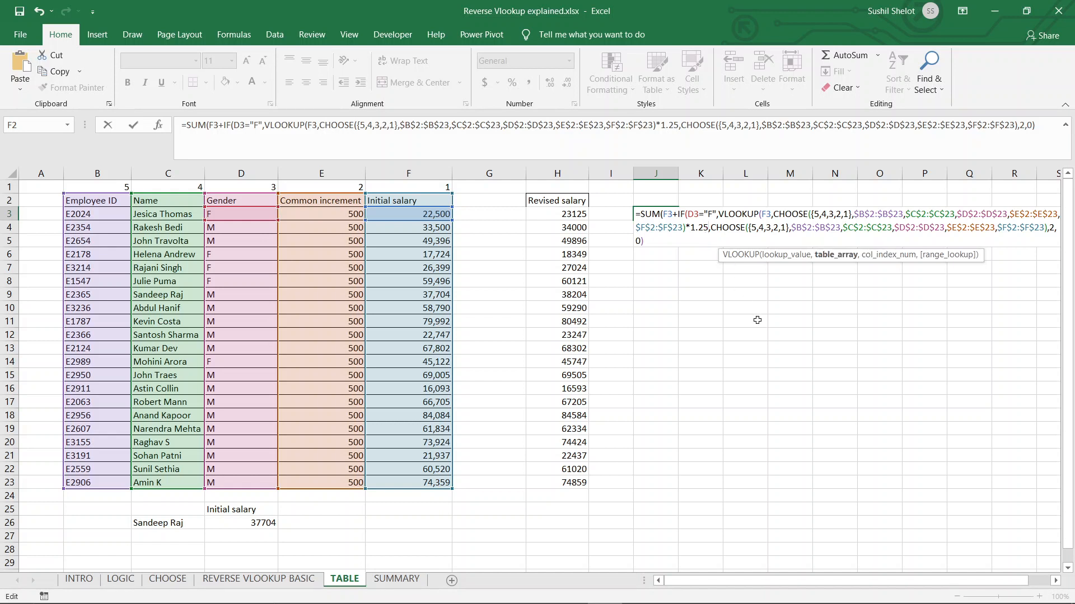
{"action": "type", "text": ","}
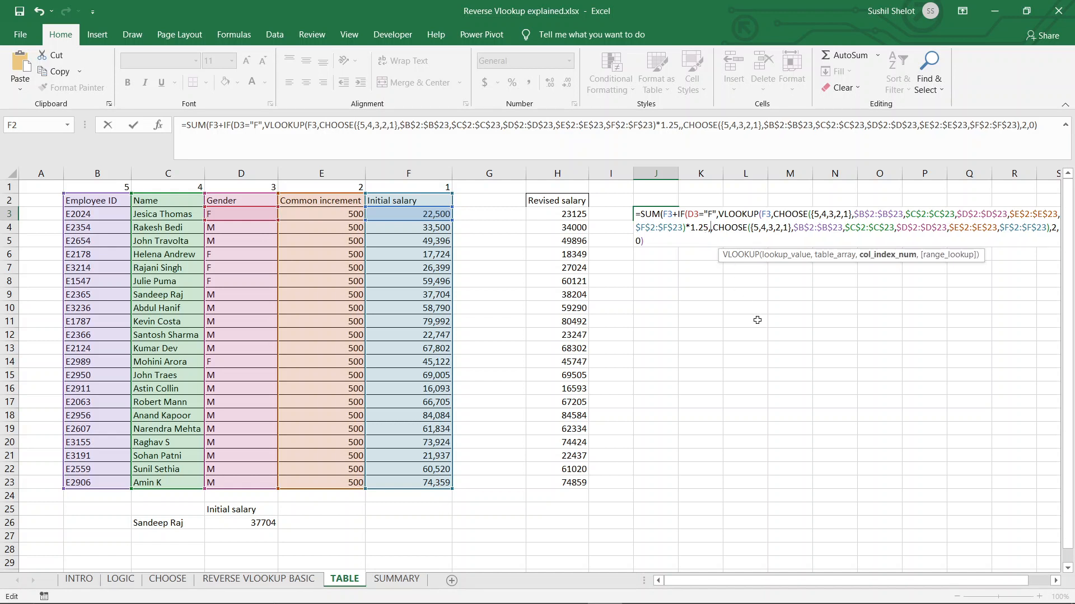
{"action": "key", "text": "BackSpace"}
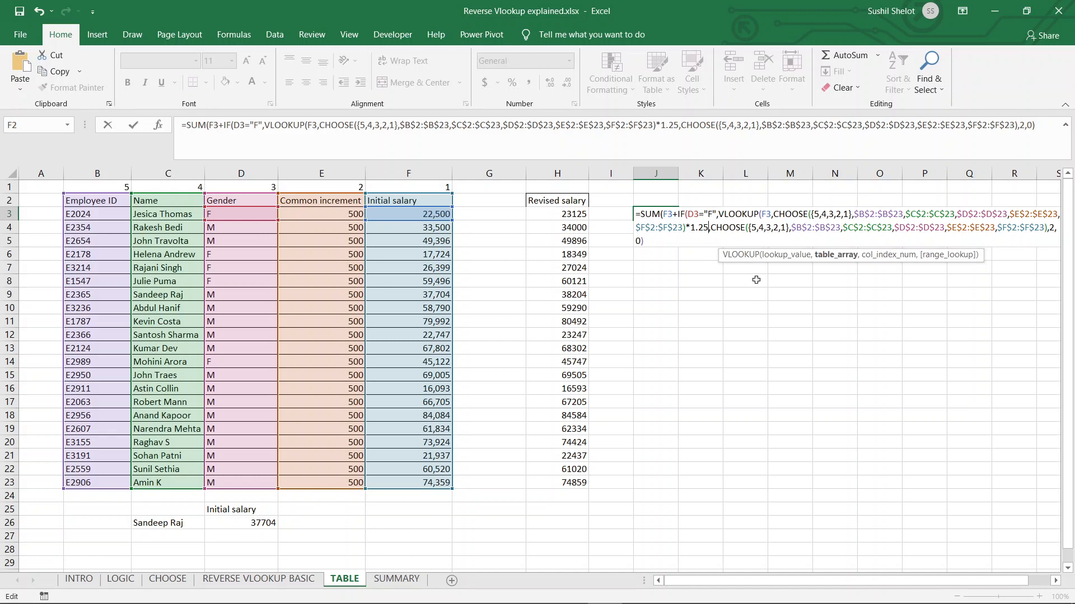
Insert a second VLOOKUP before the pasted CHOOSE expression in J3, with F3 as its lookup value.
{"action": "left_click", "coordinate": [709, 230]}
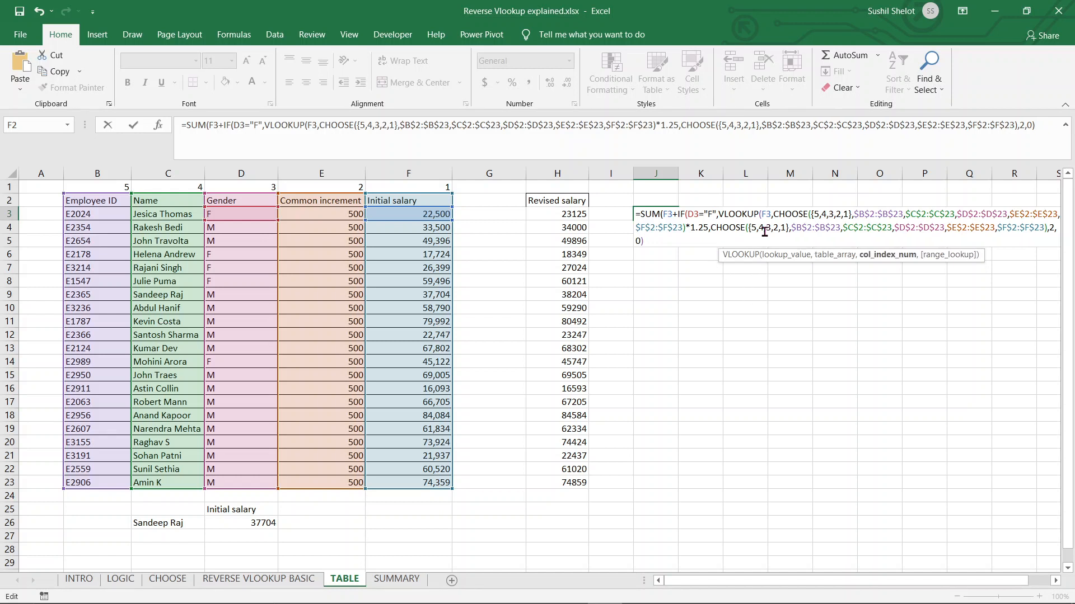
{"action": "type", "text": "Vlook"}
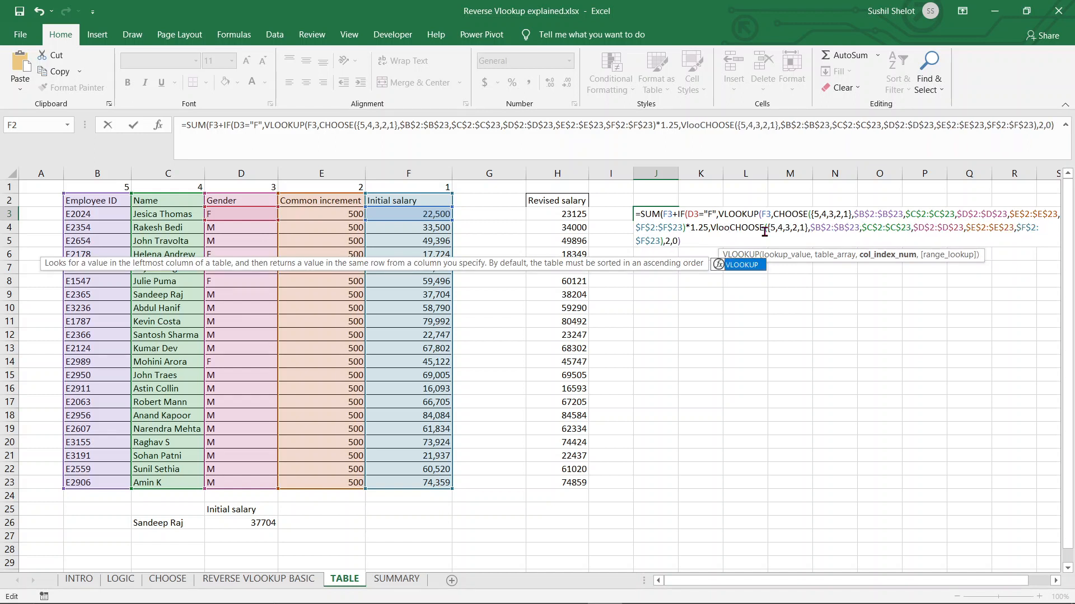
{"action": "type", "text": "up"}
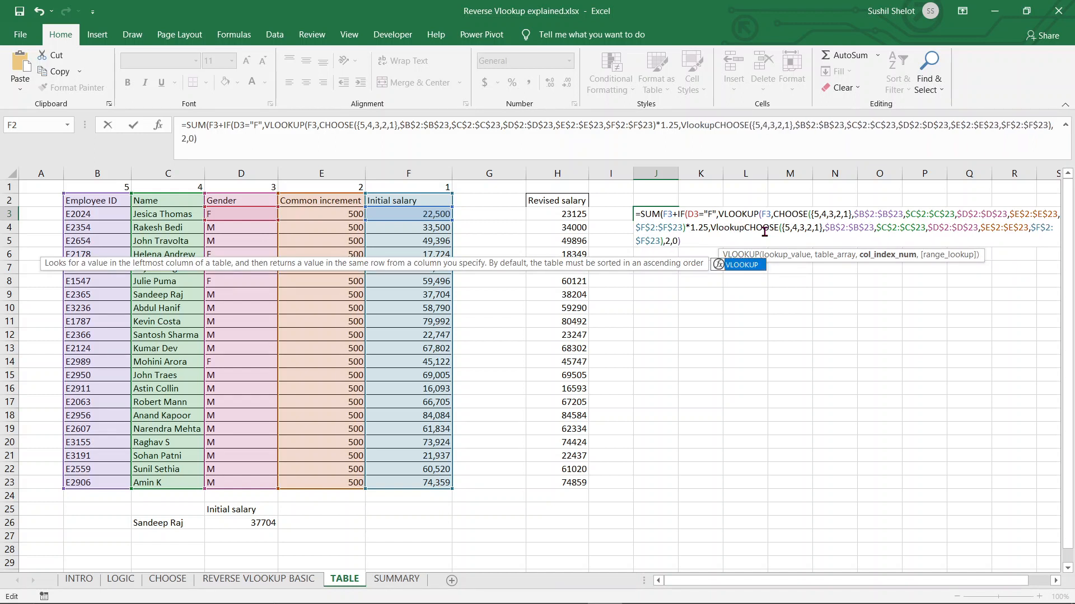
{"action": "type", "text": "("}
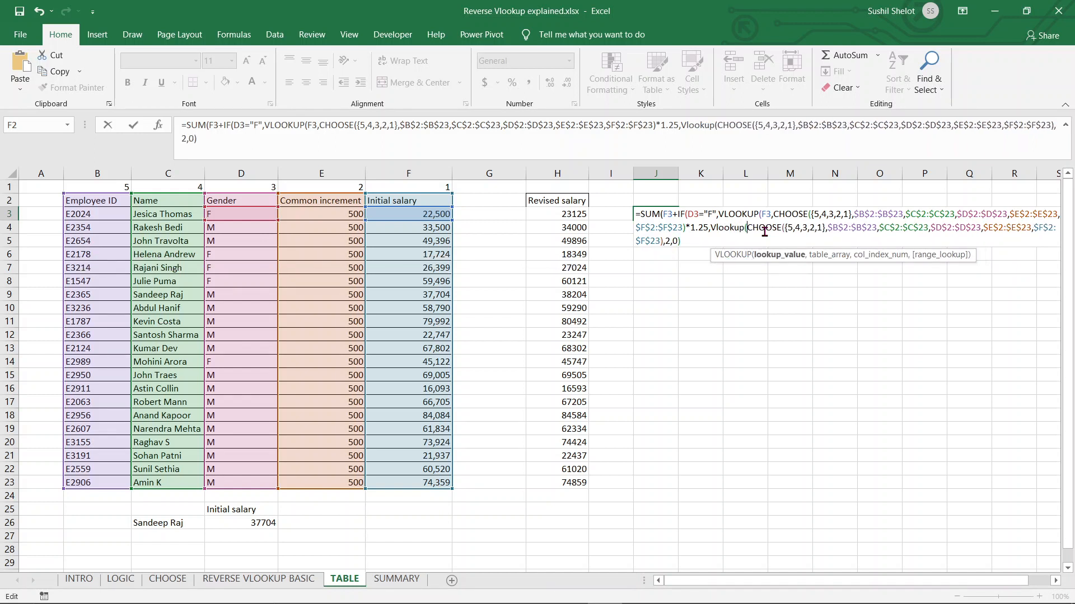
{"action": "left_click", "coordinate": [418, 214]}
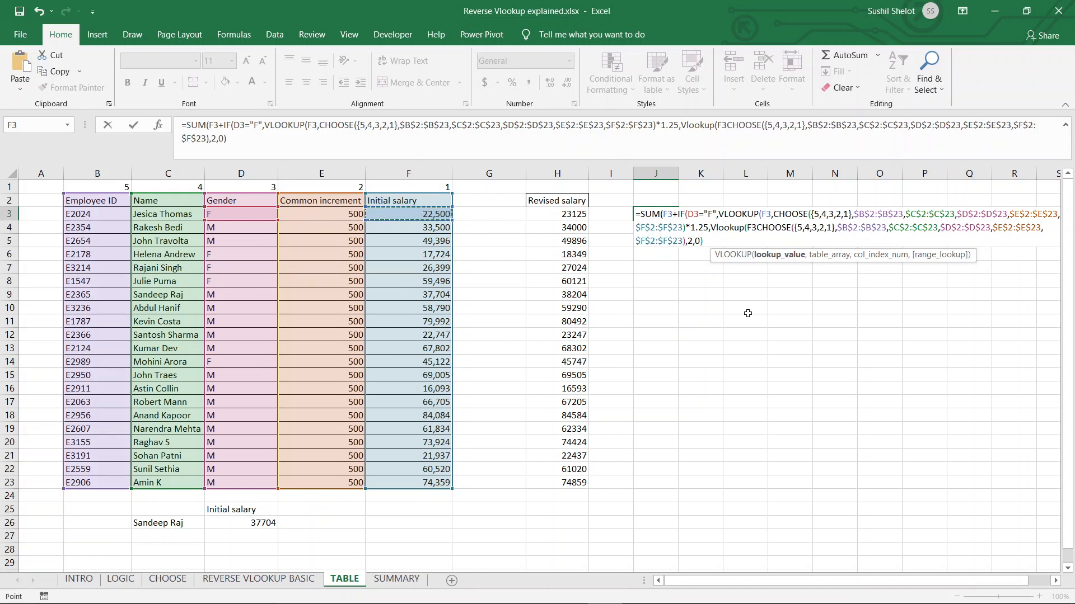
{"action": "type", "text": ","}
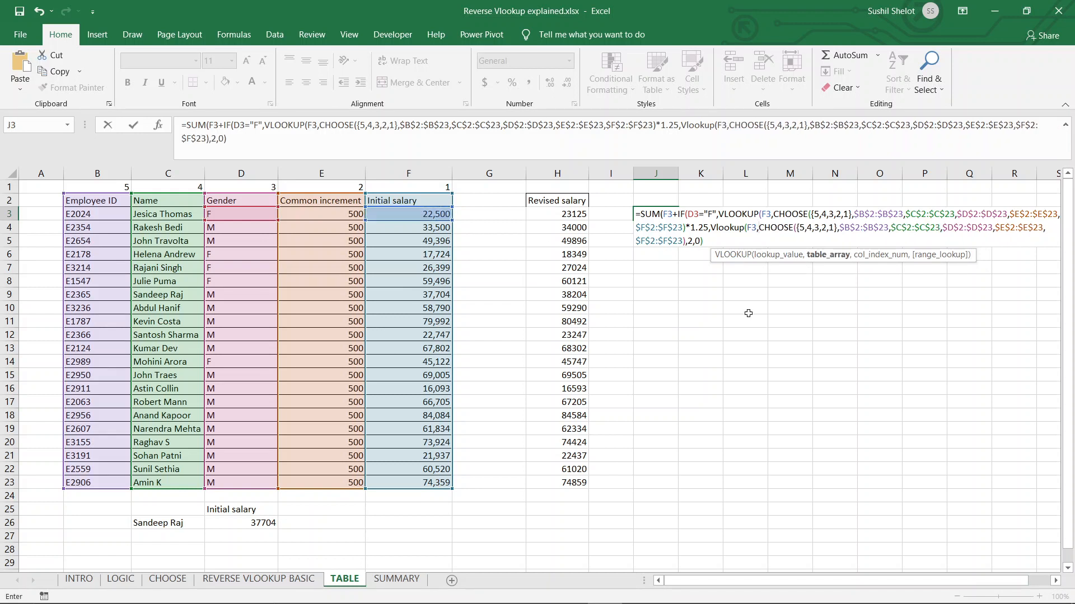
Add a closing bracket at the end of the J3 formula, enter it and accept the proposed correction.
{"action": "left_click", "coordinate": [736, 240]}
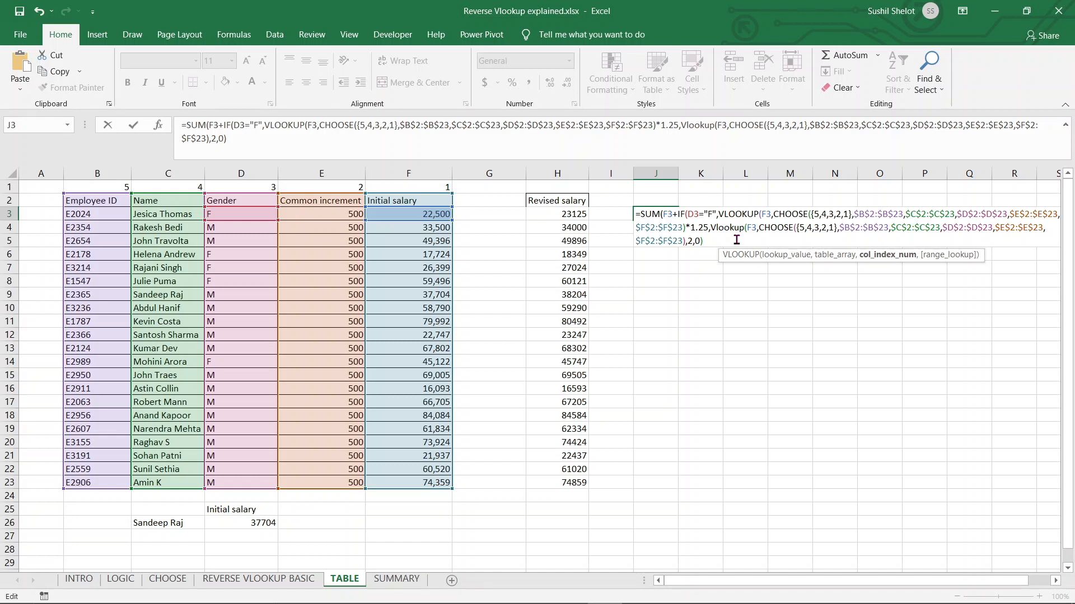
{"action": "type", "text": ")"}
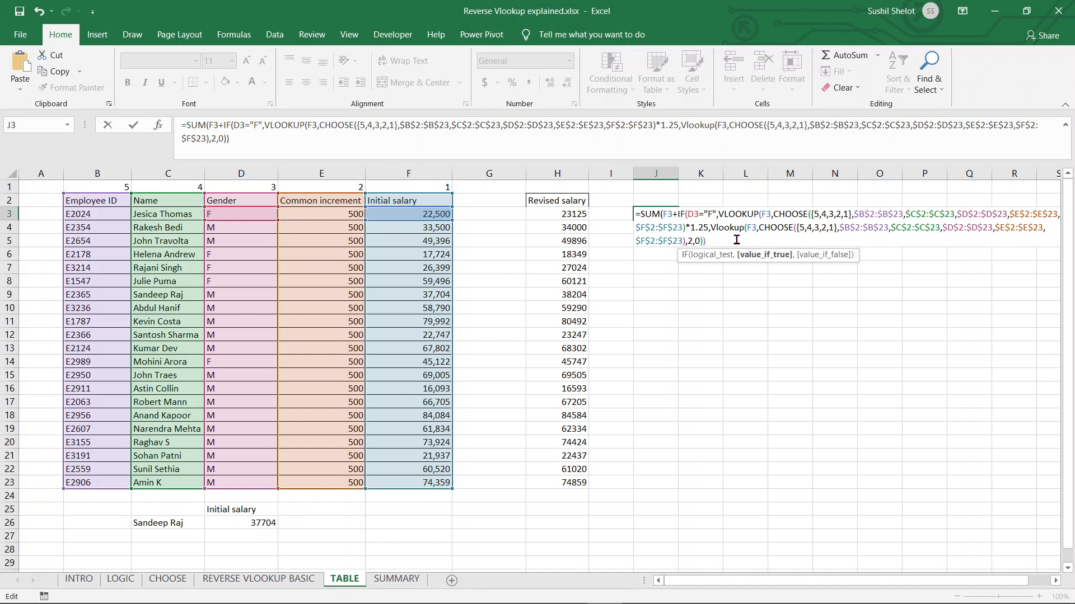
{"action": "key", "text": "Return"}
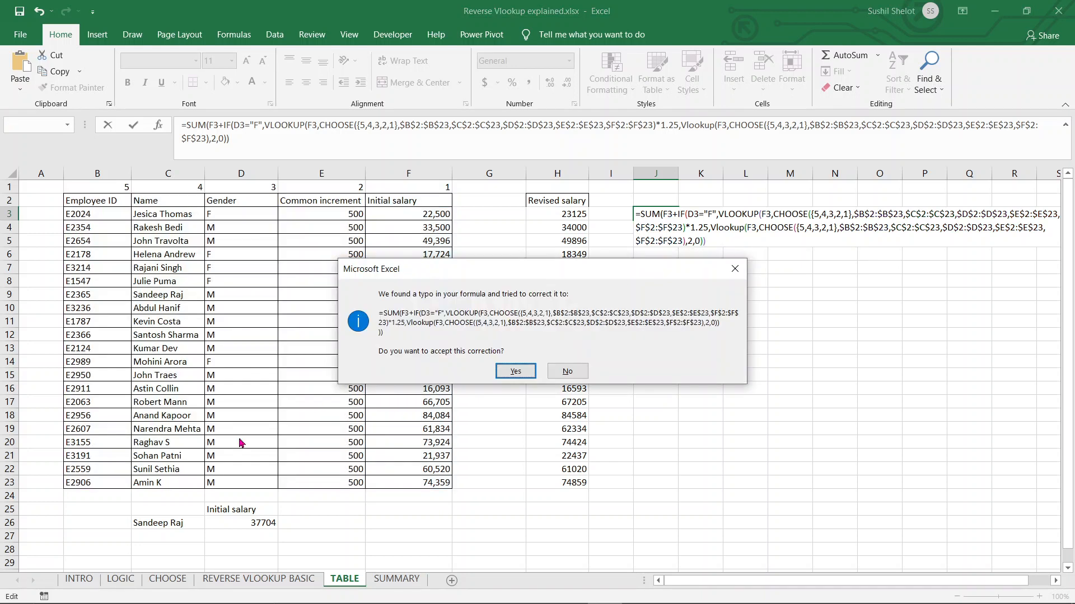
{"action": "left_click", "coordinate": [513, 371]}
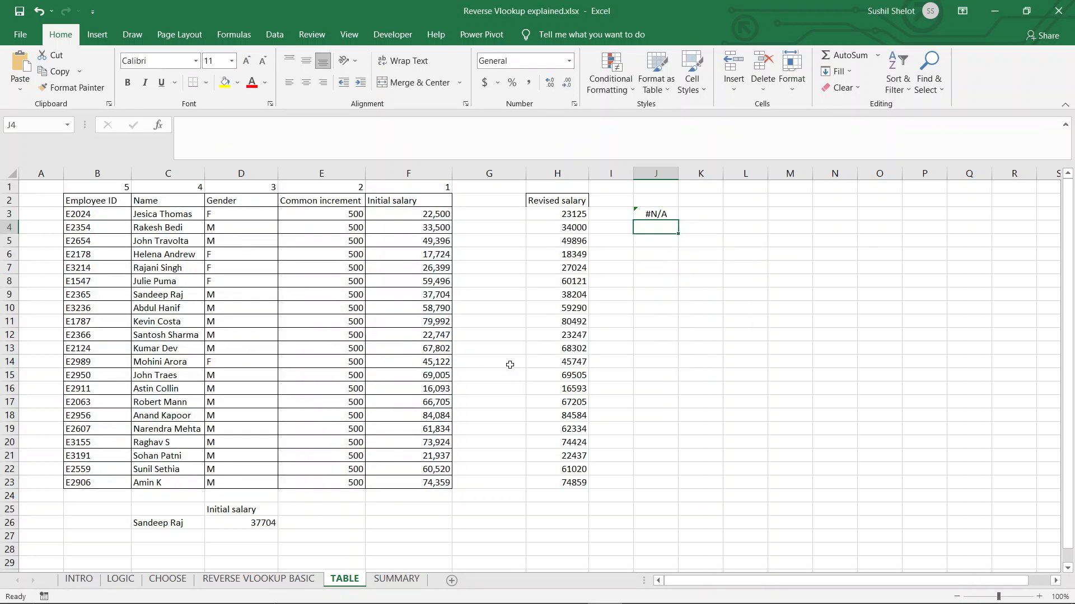
Compare the J3 formula with the one in H3, examining the final arguments of the first VLOOKUP.
{"action": "left_click", "coordinate": [661, 215]}
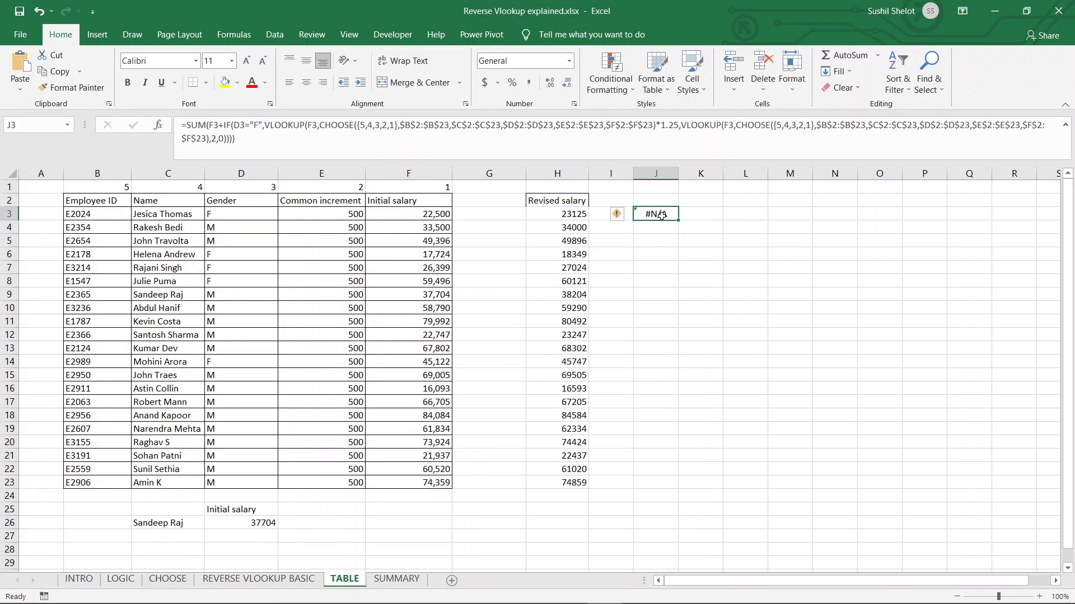
{"action": "double_click", "coordinate": [662, 214]}
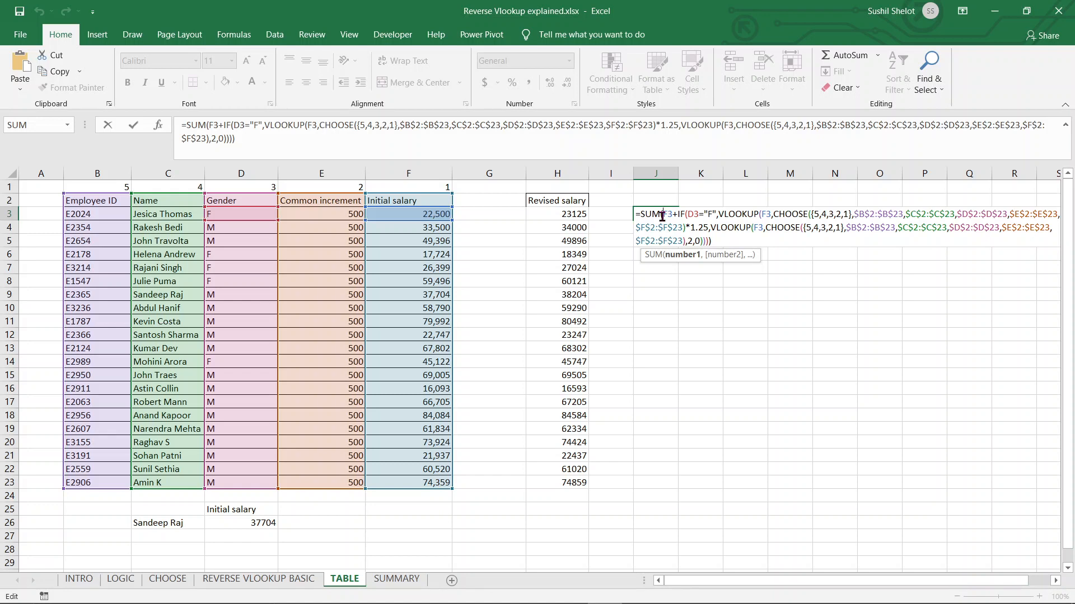
{"action": "key", "text": "ctrl+Return"}
{"action": "left_click", "coordinate": [580, 215]}
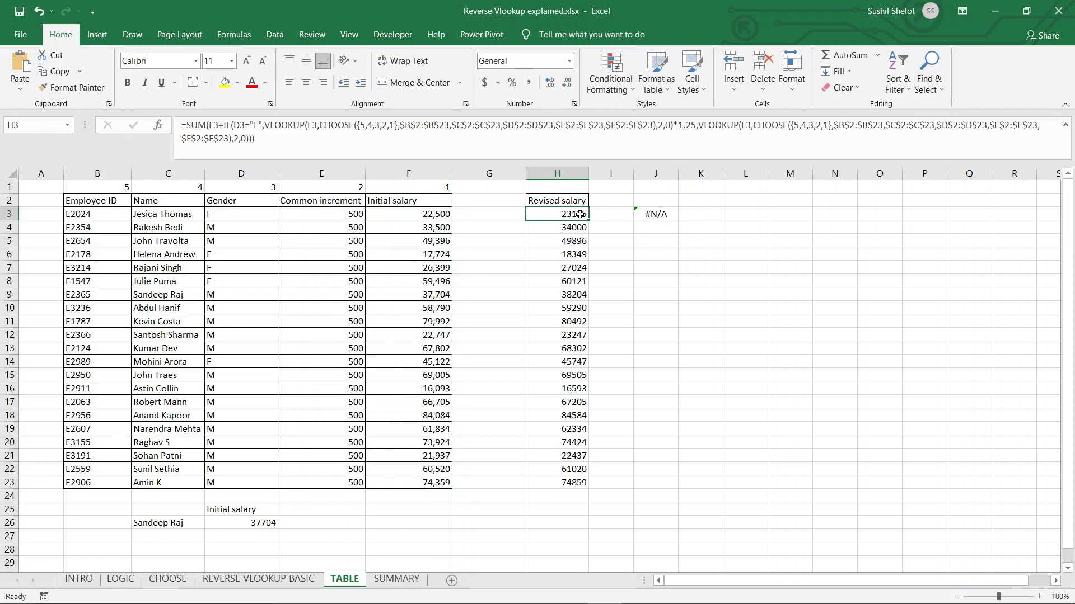
{"action": "left_click", "coordinate": [658, 126]}
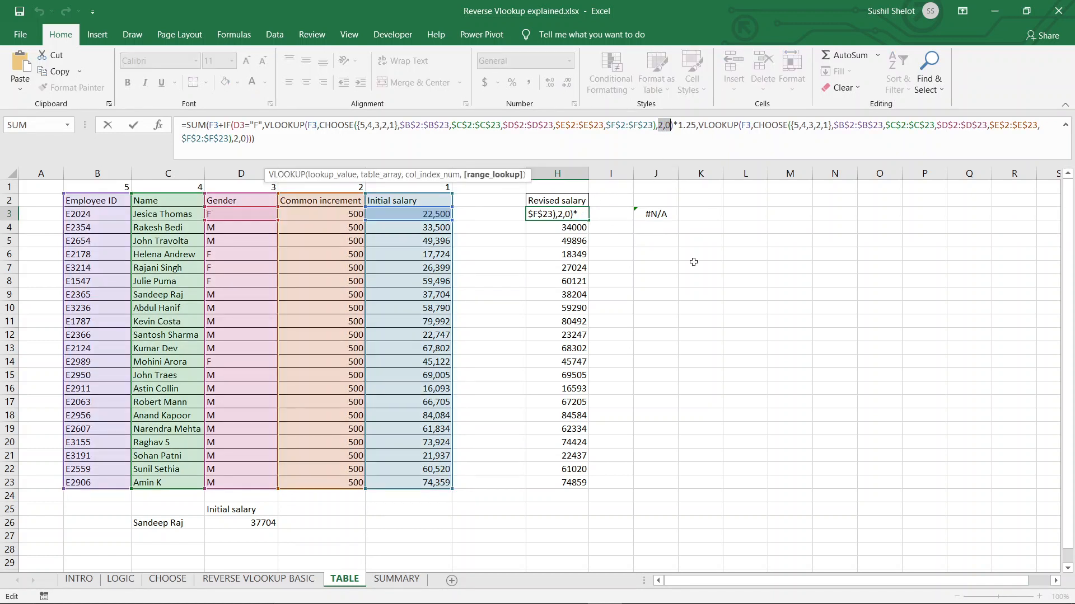
{"action": "key", "text": "ctrl+Return"}
Complete the first VLOOKUP in J3 with column index 2 and exact match 0, closing it ahead of the *1.25 multiplication.
{"action": "left_click", "coordinate": [653, 214]}
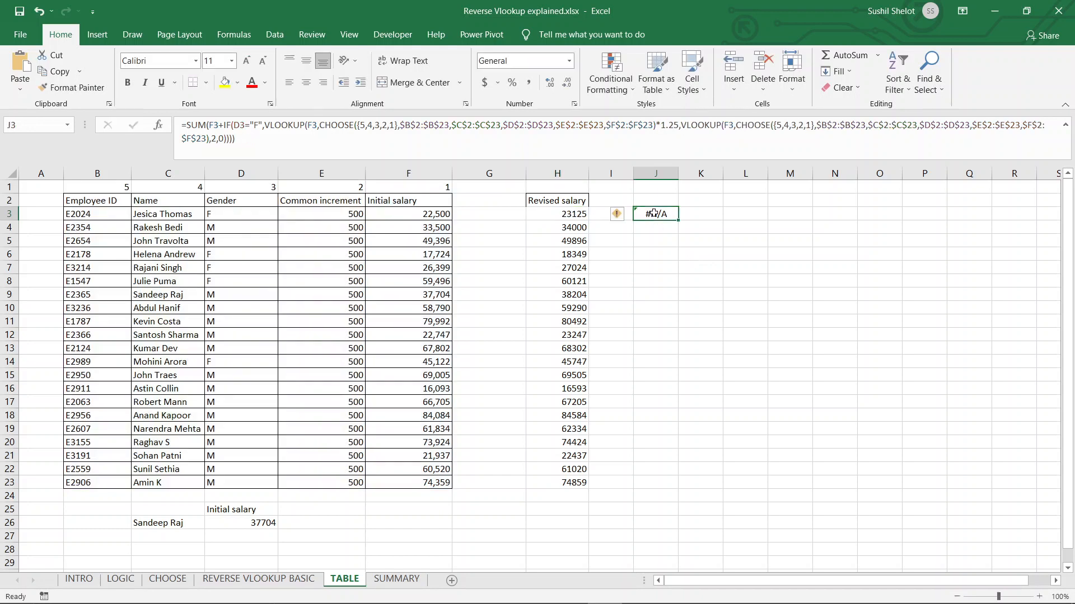
{"action": "key", "text": "F2"}
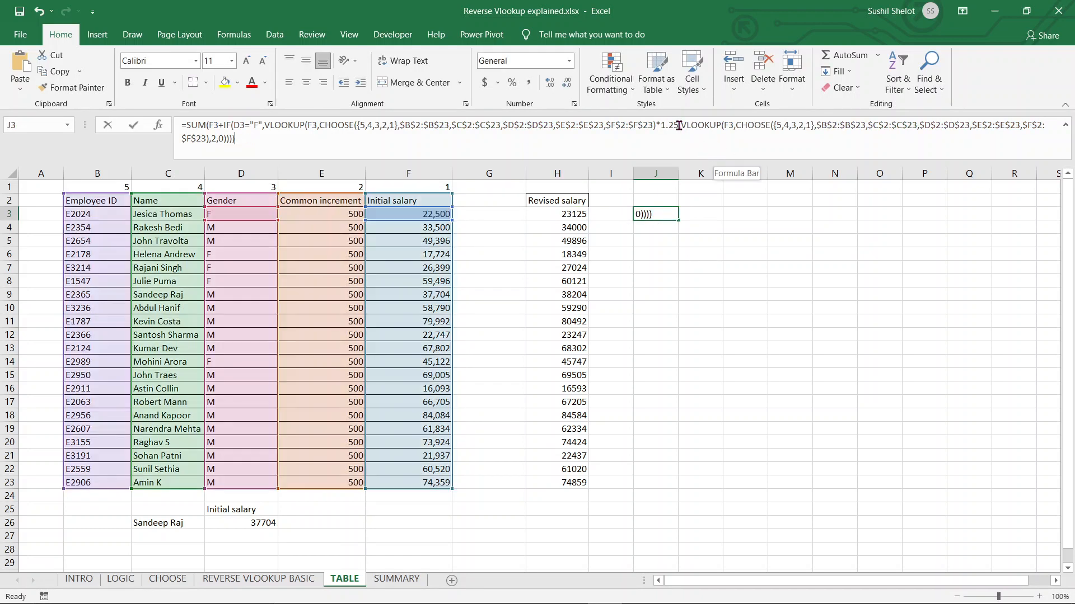
{"action": "left_click", "coordinate": [678, 125]}
{"action": "type", "text": ","}
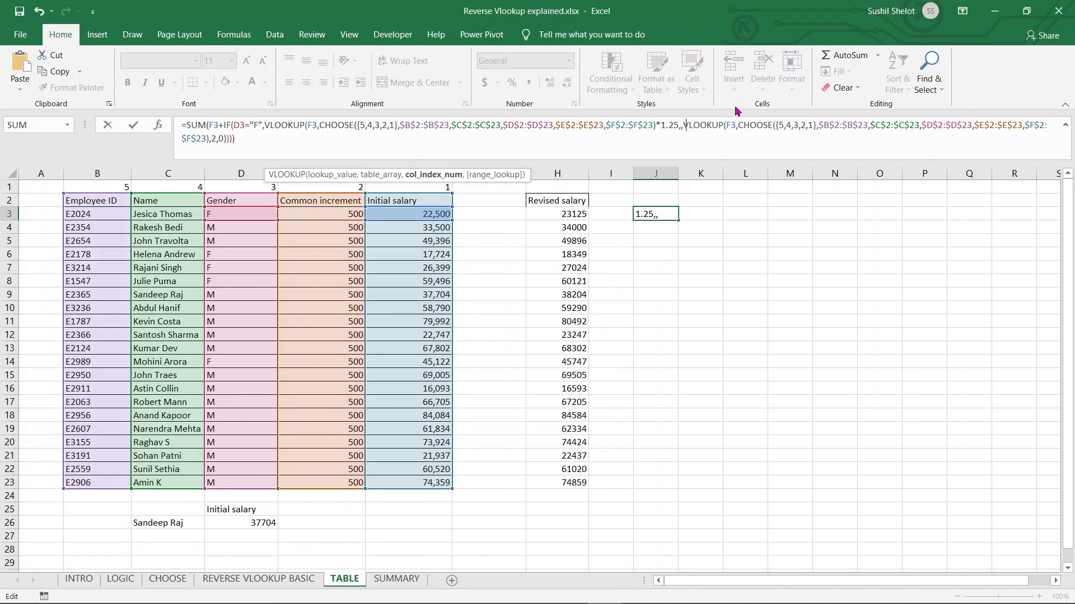
{"action": "type", "text": "2,0"}
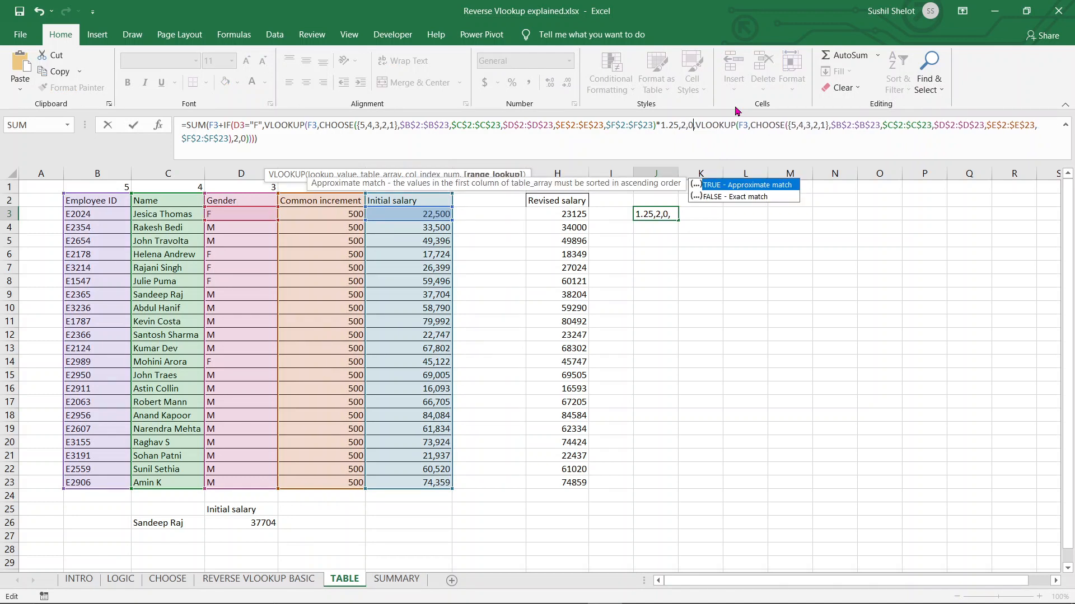
{"action": "type", "text": ")"}
{"action": "key", "text": "Return"}
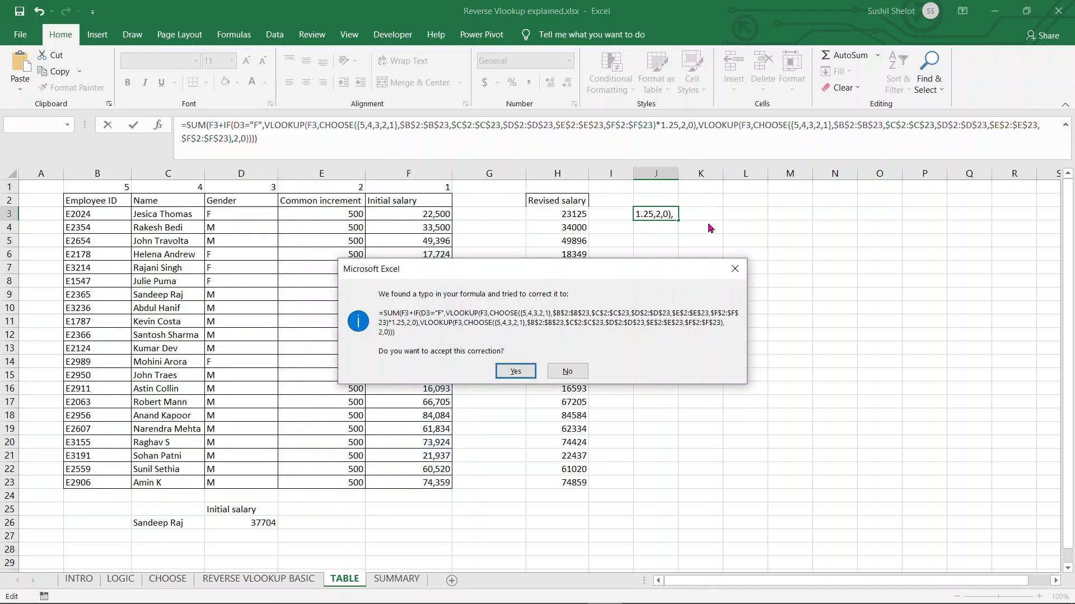
{"action": "left_click", "coordinate": [528, 374]}
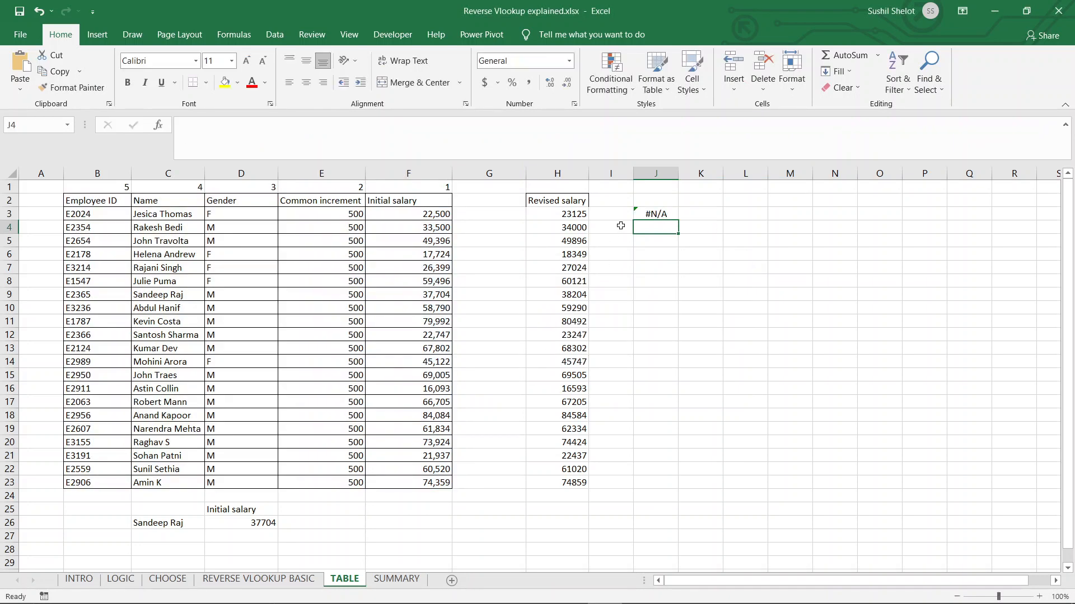
{"action": "left_click", "coordinate": [667, 213]}
{"action": "key", "text": "alt+BackSpace"}
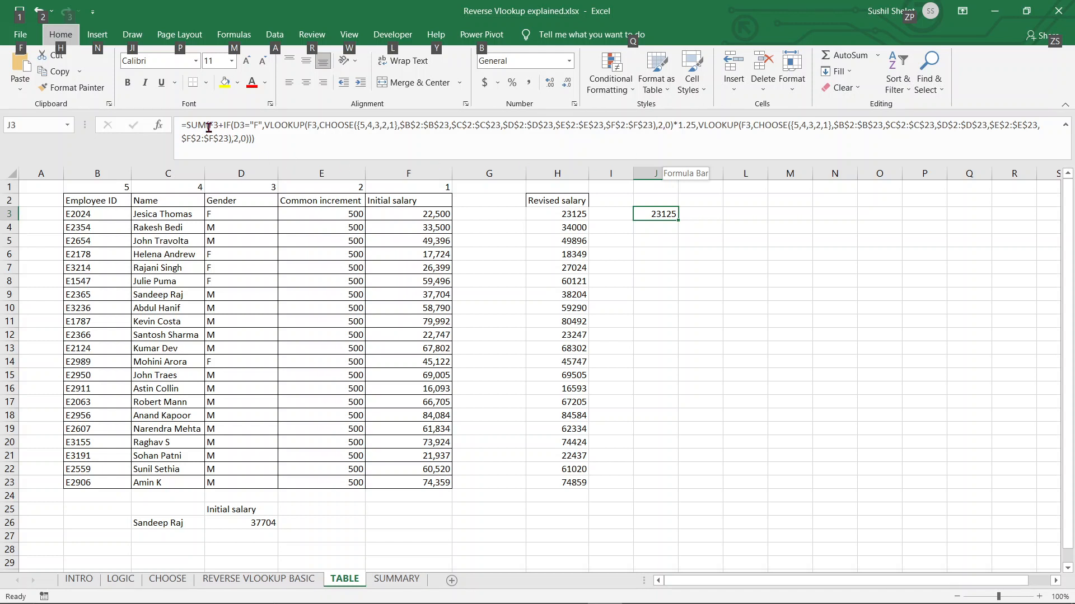
Review the IF function, the column index 2 and the second VLOOKUP's F3 lookup value in the J3 formula.
{"action": "double_click", "coordinate": [226, 127]}
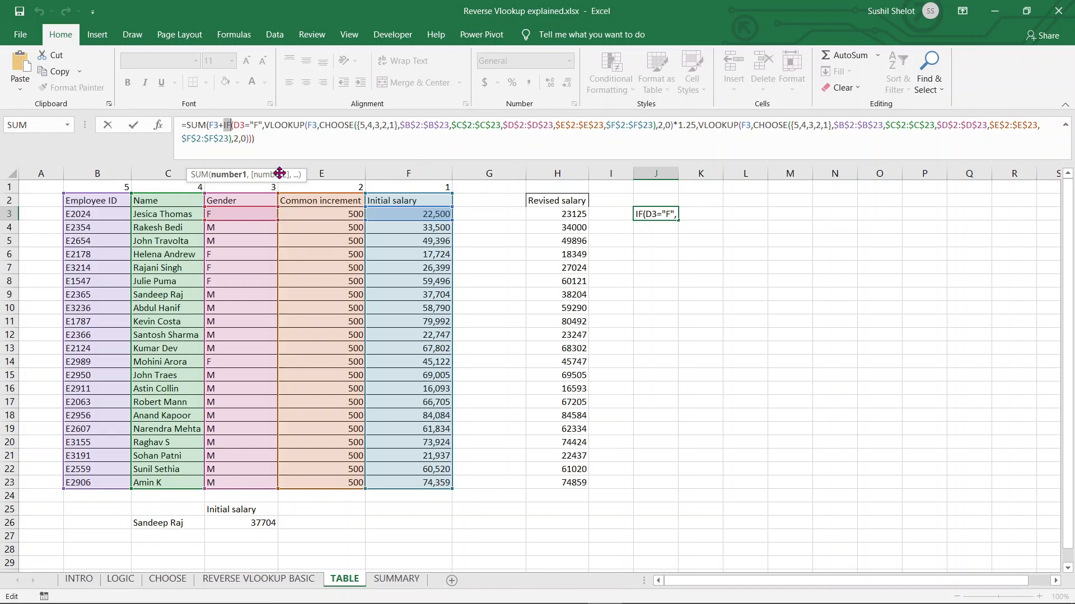
{"action": "left_click", "coordinate": [239, 139]}
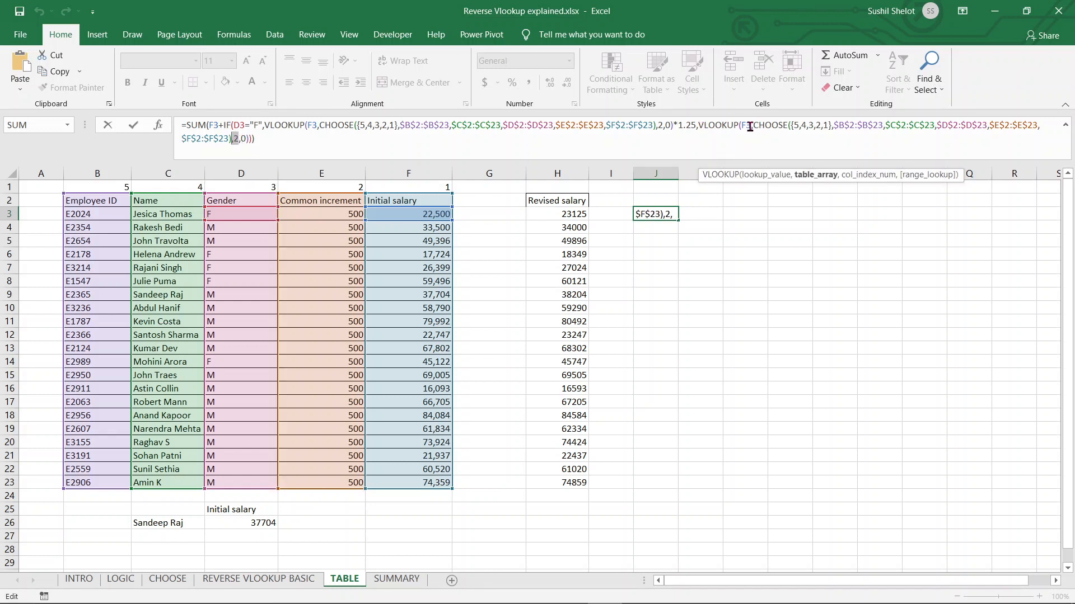
{"action": "left_click_drag", "start_coordinate": [751, 126], "coordinate": [736, 126]}
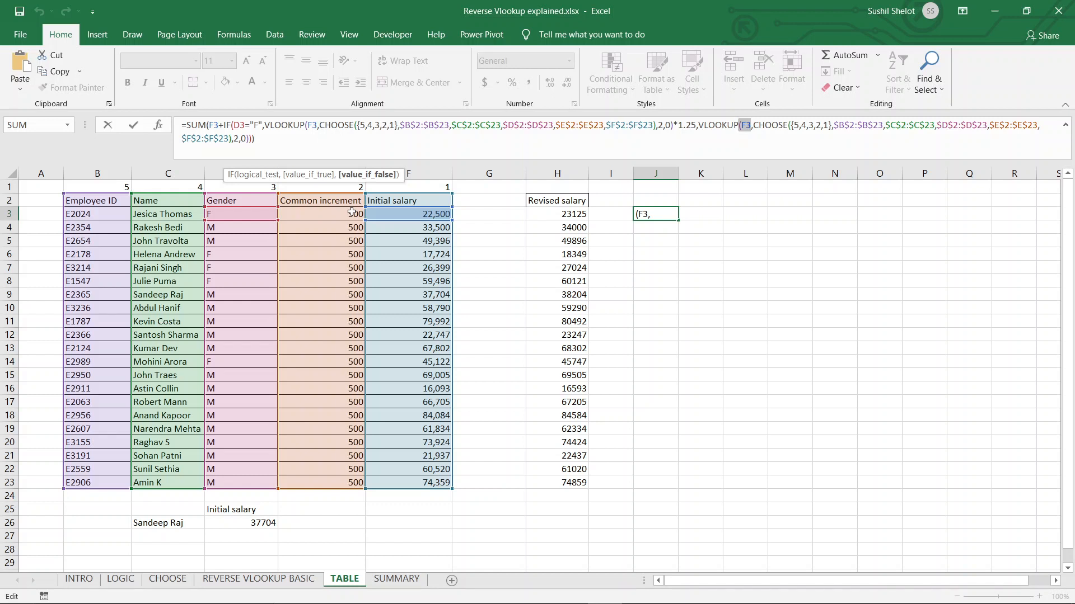
{"action": "key", "text": "Return"}
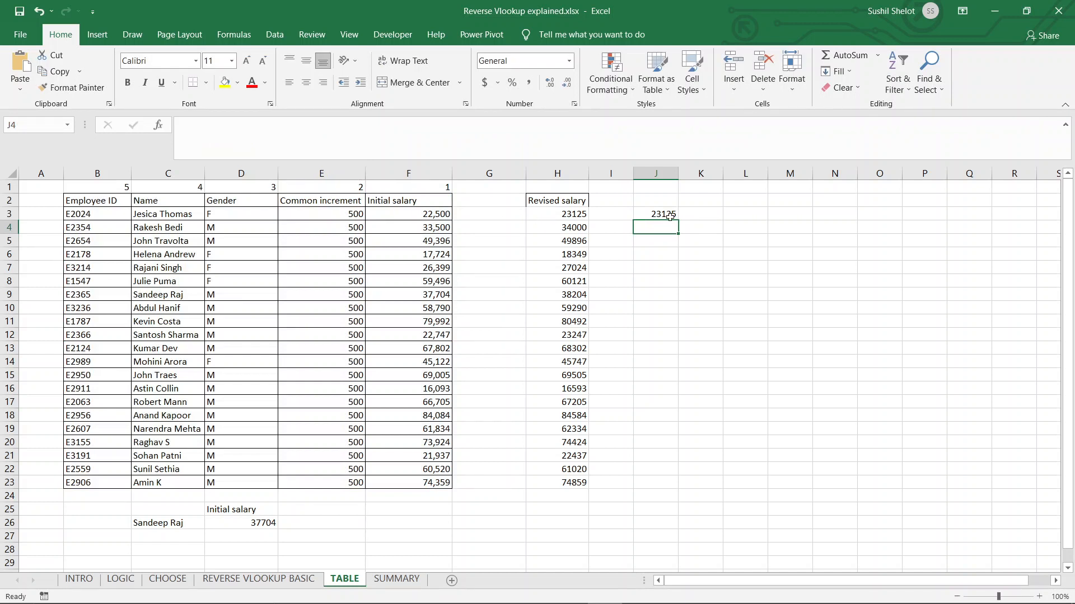
Calculate the female increment in L3 with the formula =500*1.25.
{"action": "left_click", "coordinate": [764, 218]}
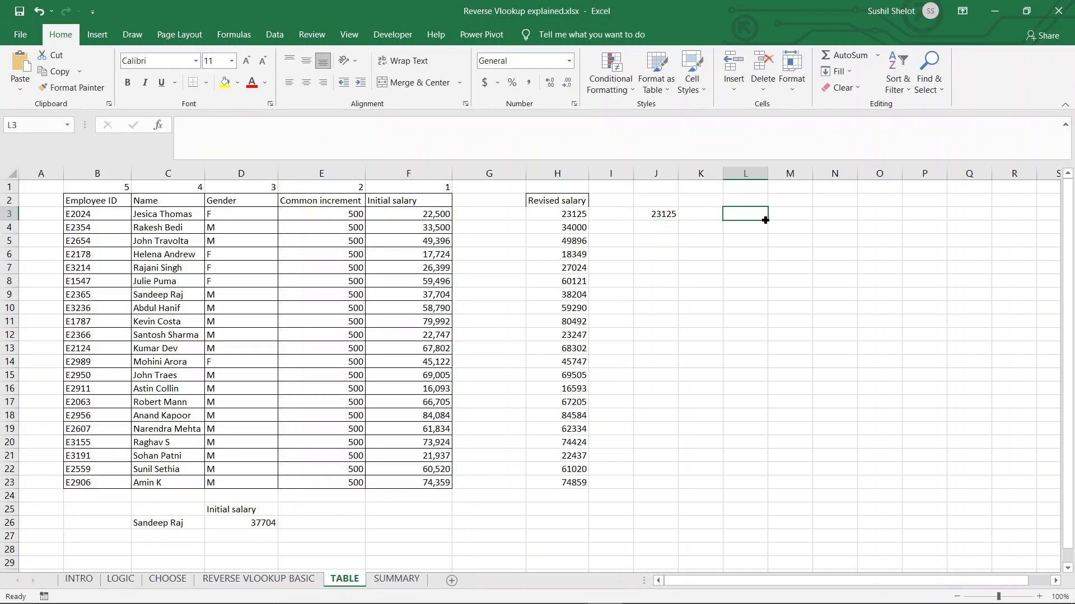
{"action": "type", "text": "=500*"}
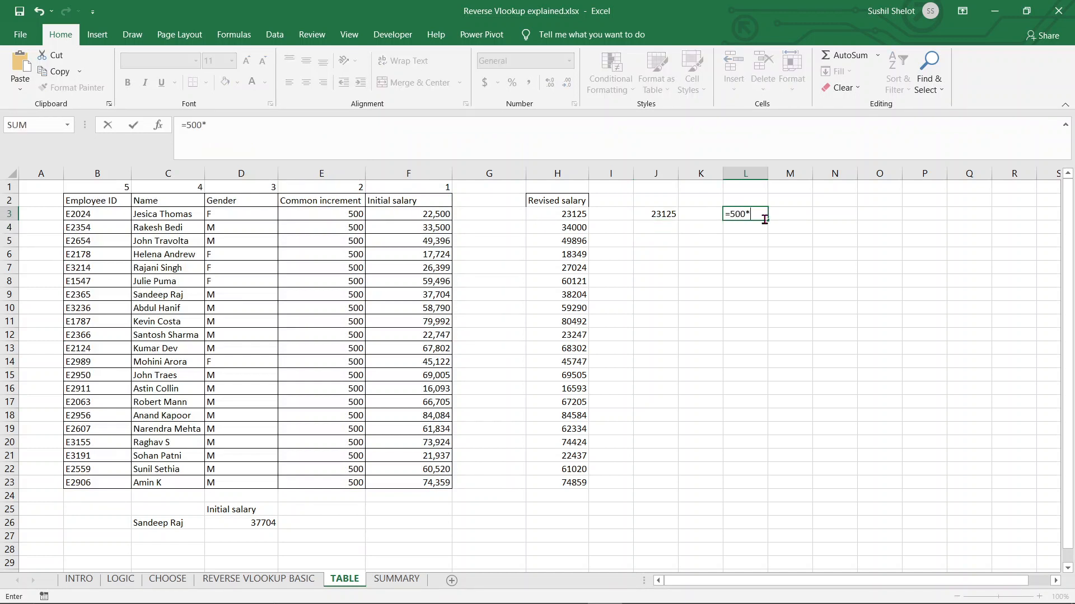
{"action": "type", "text": "1.25"}
{"action": "key", "text": "Return"}
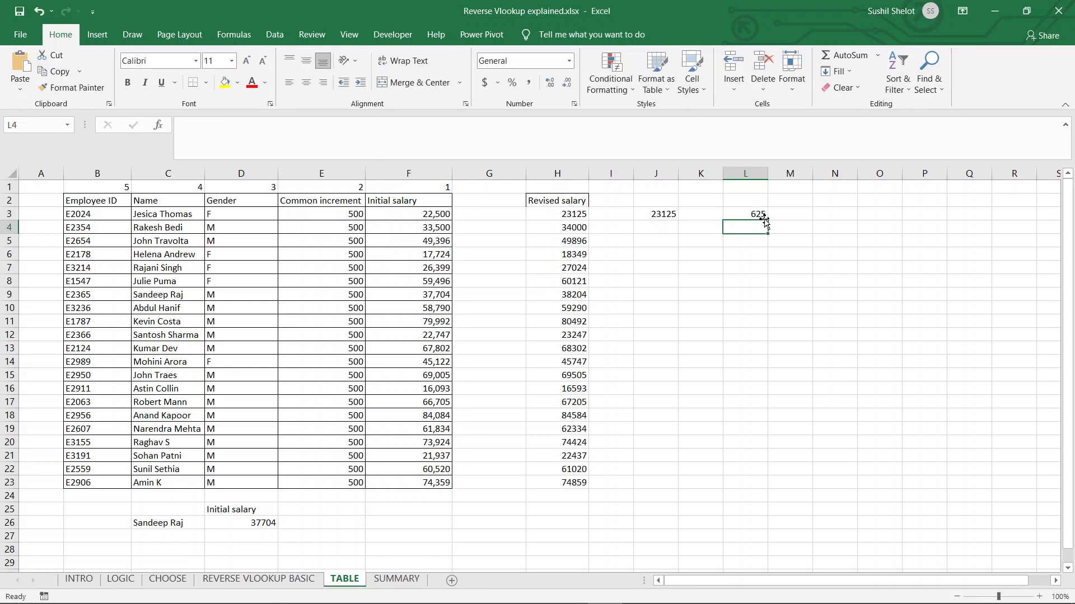
{"action": "left_click", "coordinate": [753, 212]}
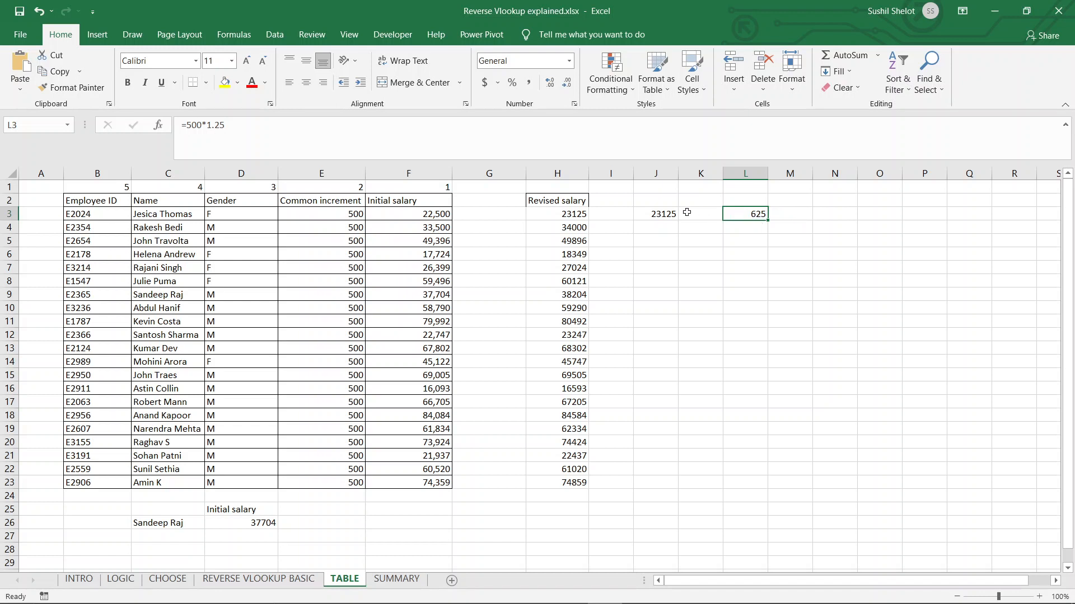
Fill the J3 revised salary formula down through J23.
{"action": "left_click", "coordinate": [666, 213]}
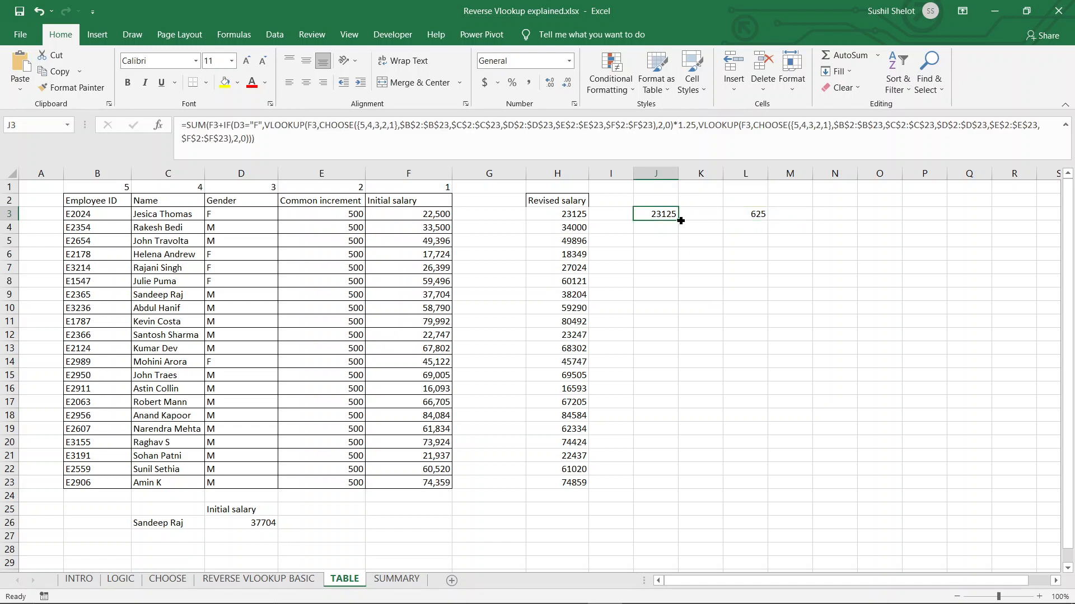
{"action": "left_click_drag", "start_coordinate": [677, 221], "coordinate": [684, 485]}
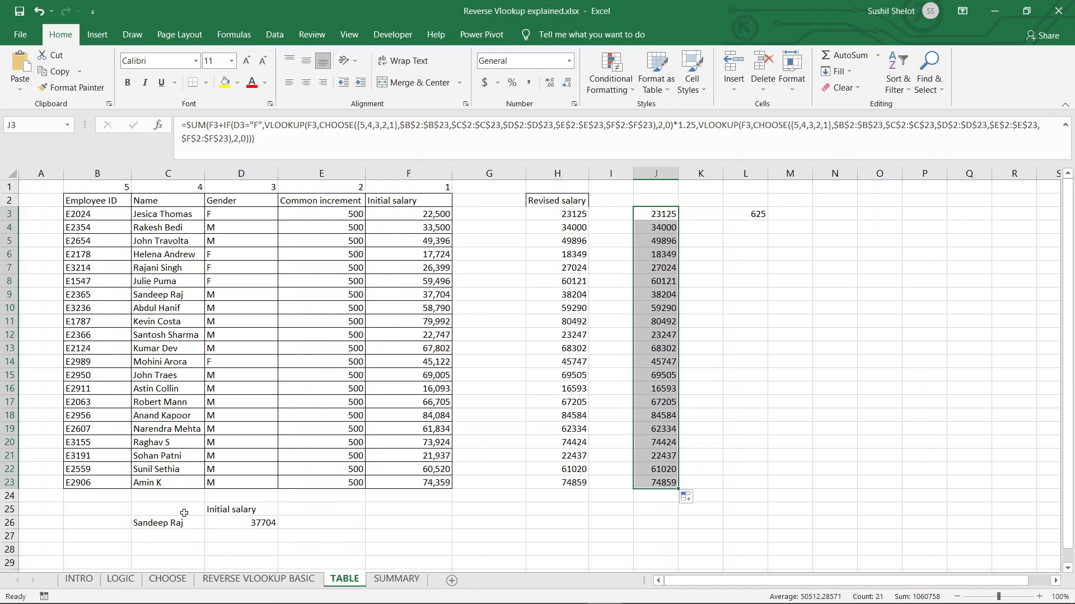
Select the entire Initial salary column F and set the sheet zoom to 110%.
{"action": "scroll", "coordinate": [397, 484], "scroll_direction": "up", "scroll_amount": 1}
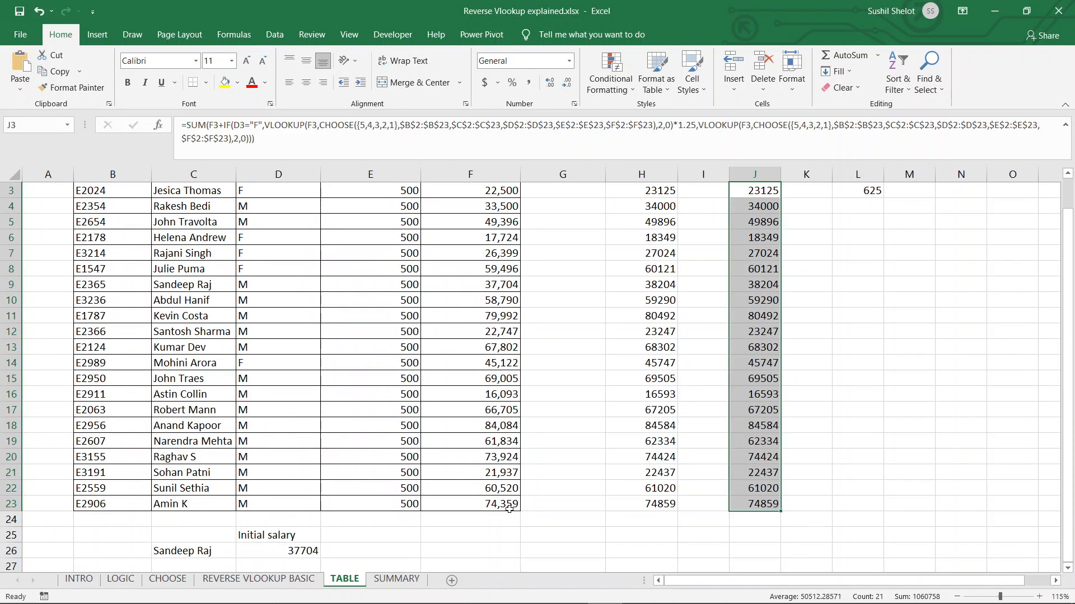
{"action": "scroll", "coordinate": [509, 507], "scroll_direction": "up", "scroll_amount": 1}
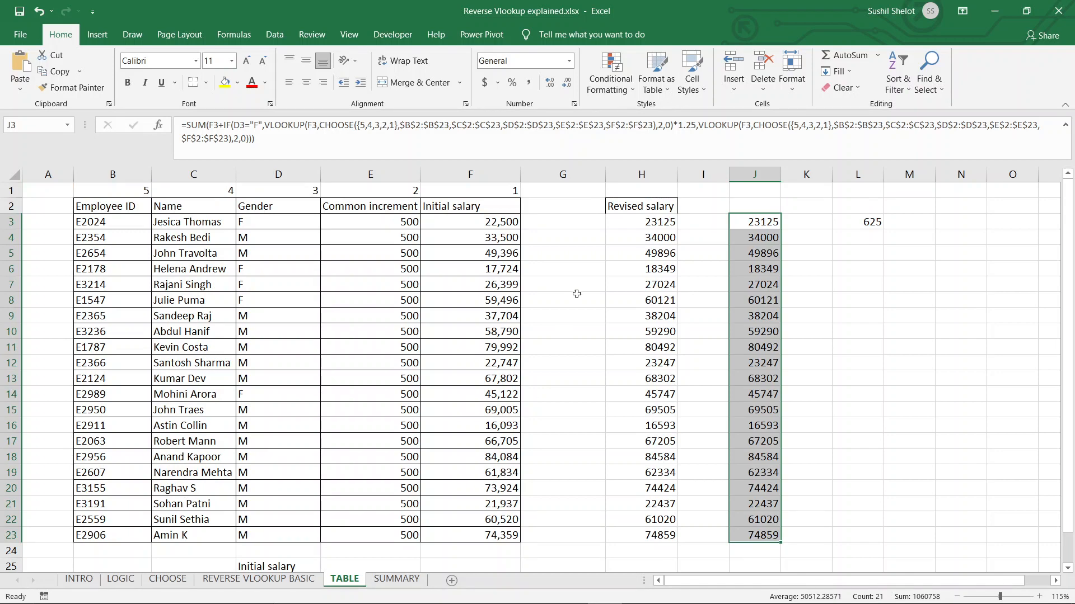
{"action": "left_click", "coordinate": [510, 175]}
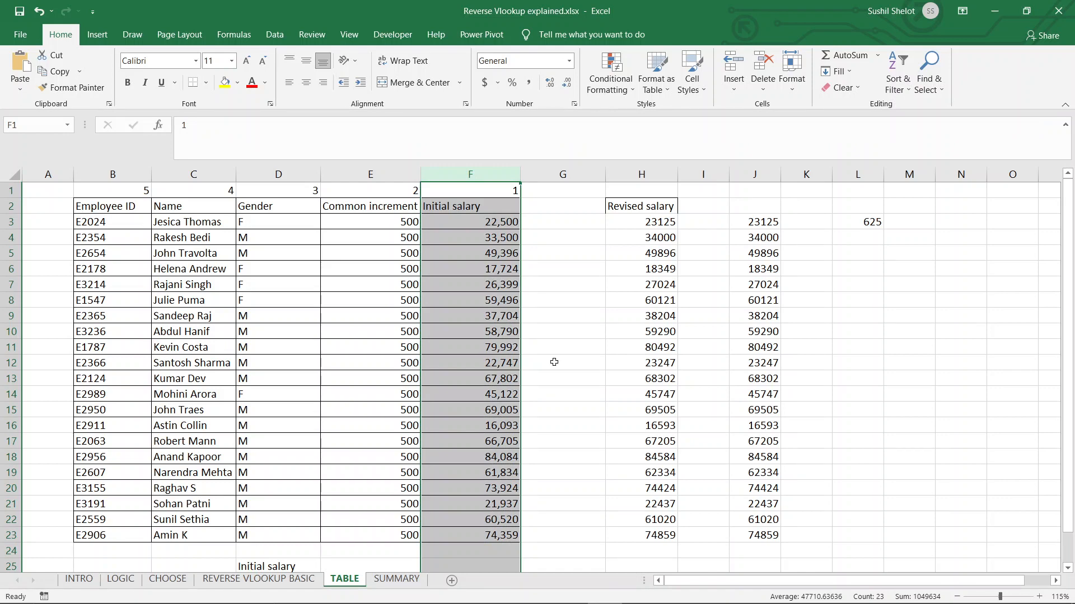
{"action": "left_click", "coordinate": [955, 597]}
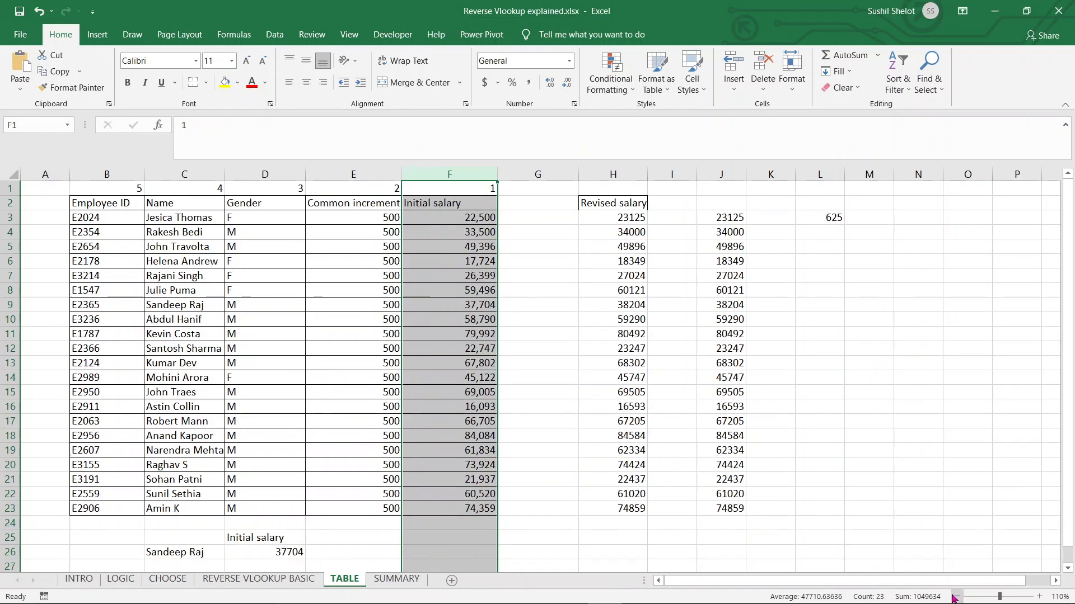
Clear the existing data validation settings of the initial salary lookup cell D26.
{"action": "left_click", "coordinate": [191, 557]}
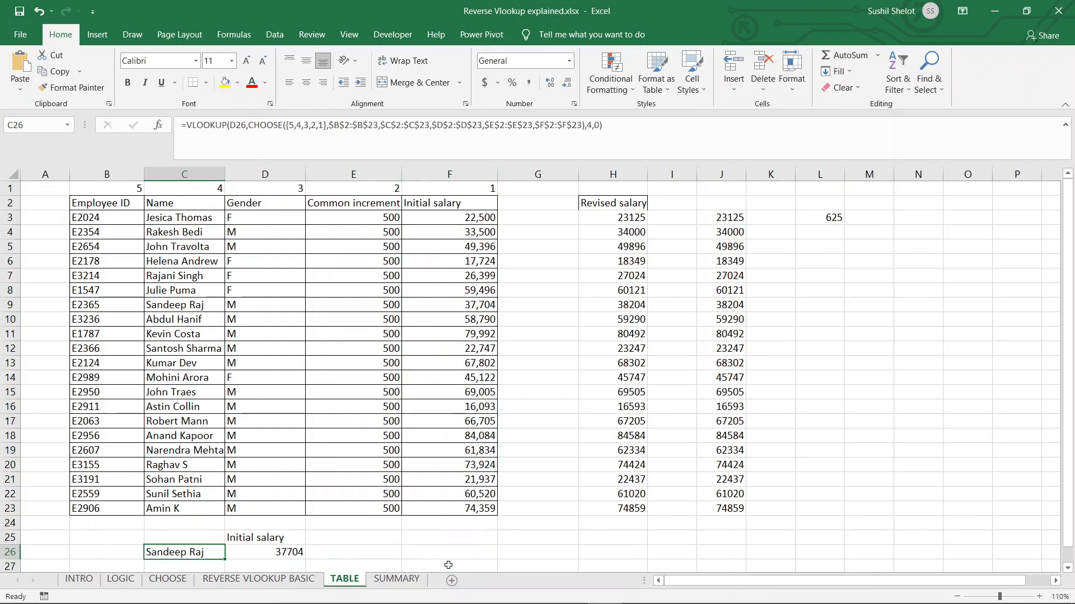
{"action": "left_click", "coordinate": [296, 553]}
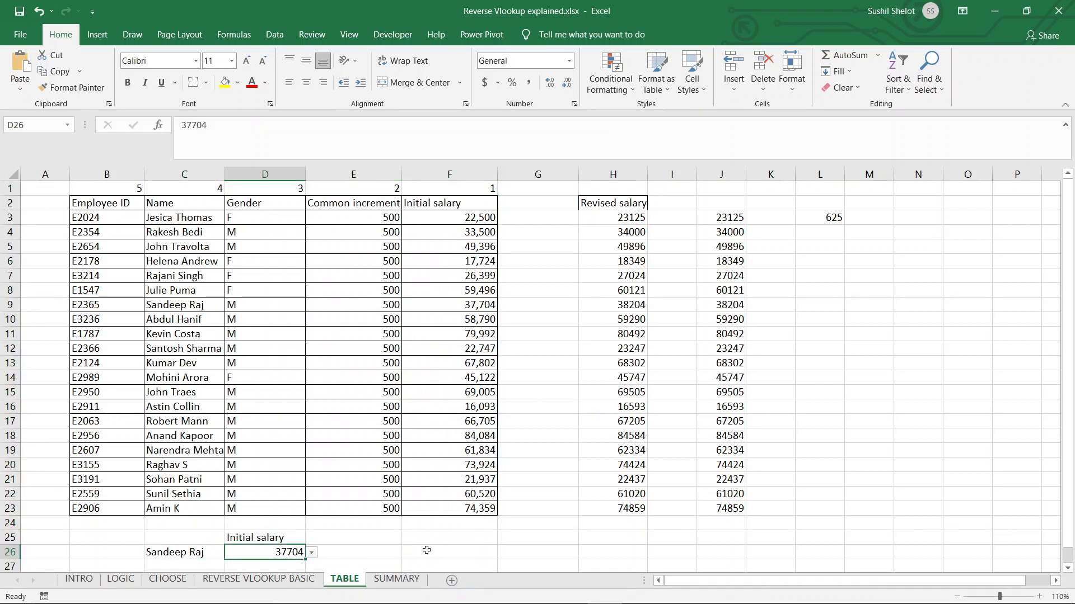
{"action": "left_click", "coordinate": [270, 37]}
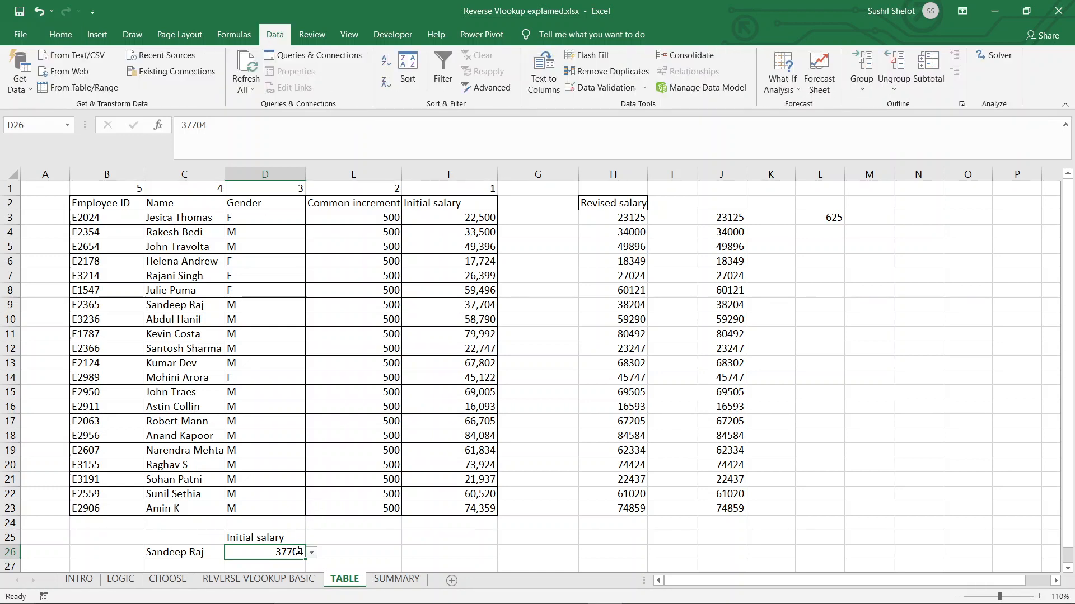
{"action": "left_click", "coordinate": [629, 91]}
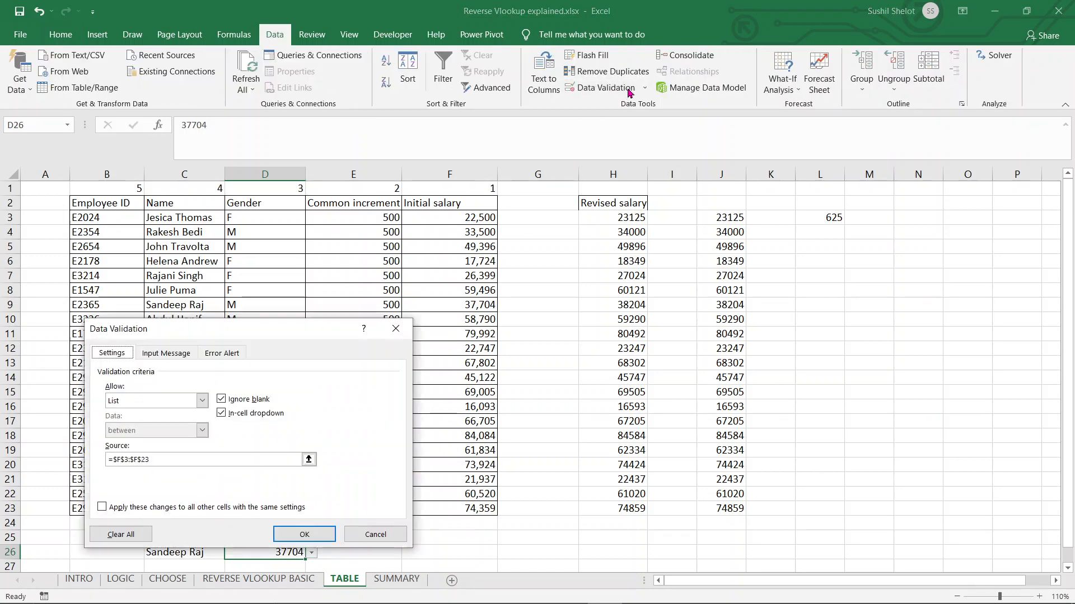
{"action": "left_click", "coordinate": [118, 536]}
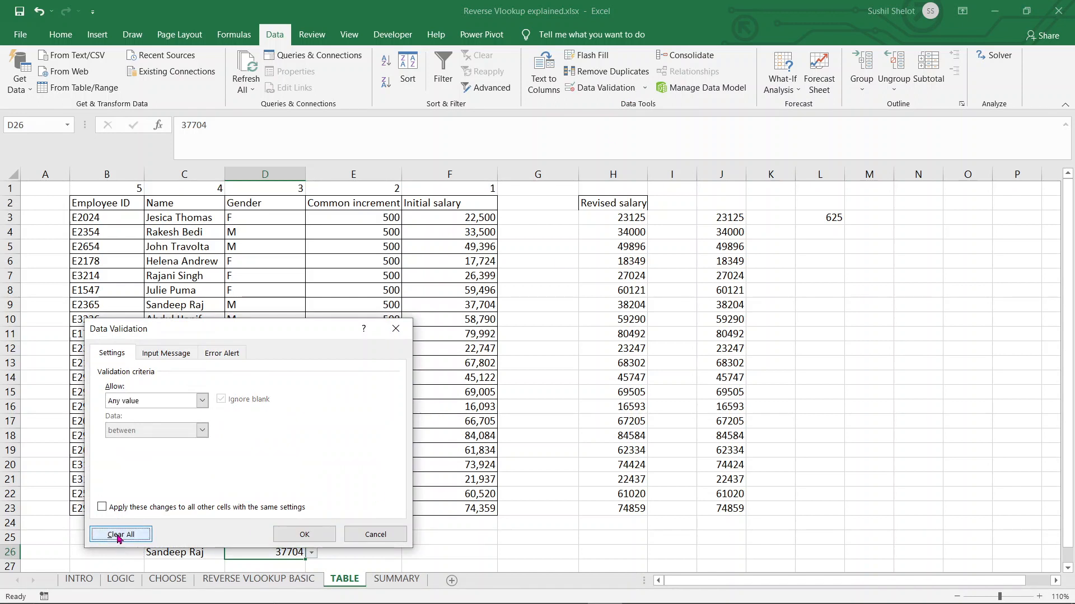
Apply list validation to D26 with the initial salaries =$F$3:$F$23 as its source.
{"action": "left_click", "coordinate": [203, 403]}
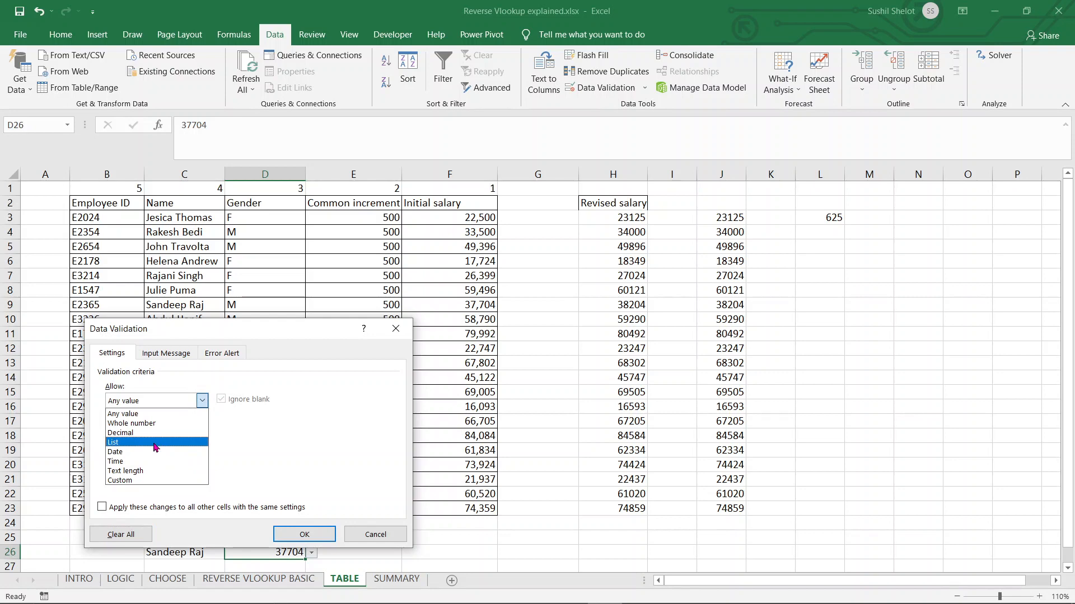
{"action": "left_click", "coordinate": [155, 443]}
{"action": "left_click", "coordinate": [305, 456]}
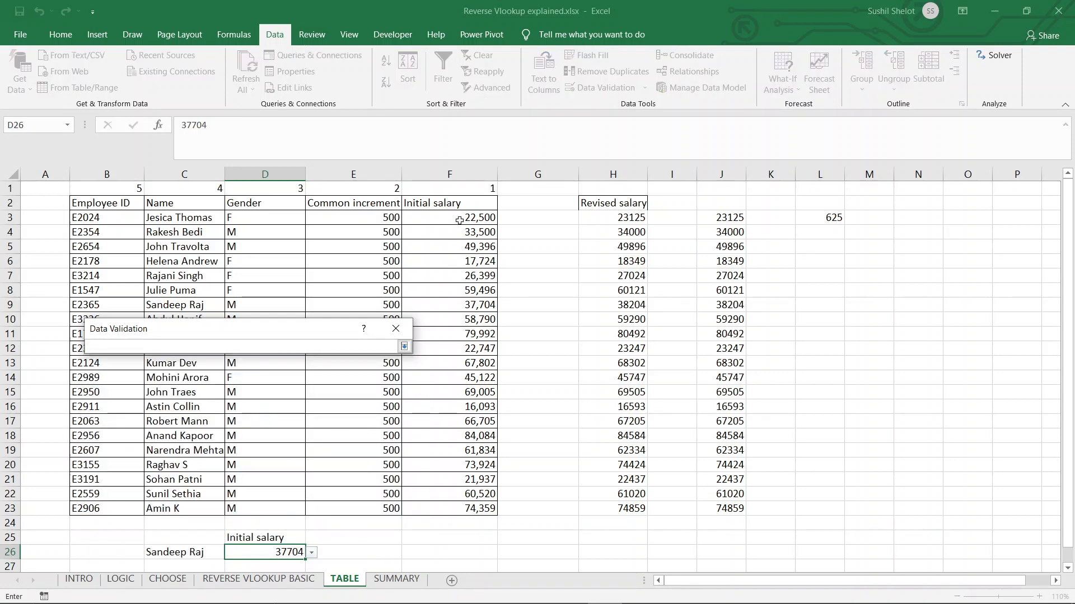
{"action": "left_click_drag", "start_coordinate": [459, 220], "coordinate": [449, 513]}
{"action": "key", "text": "Return"}
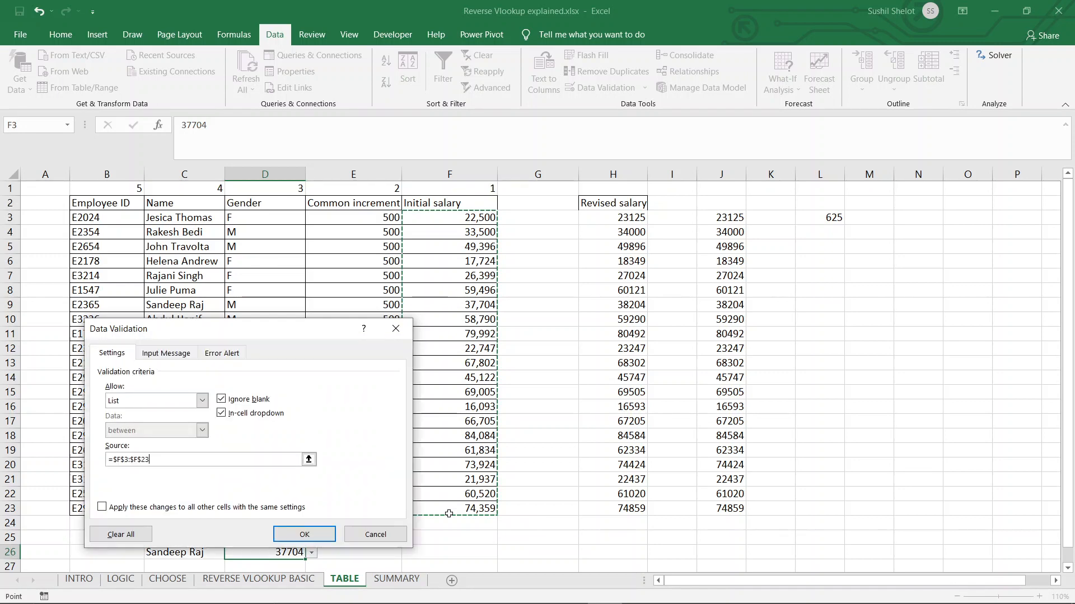
{"action": "left_click", "coordinate": [317, 536]}
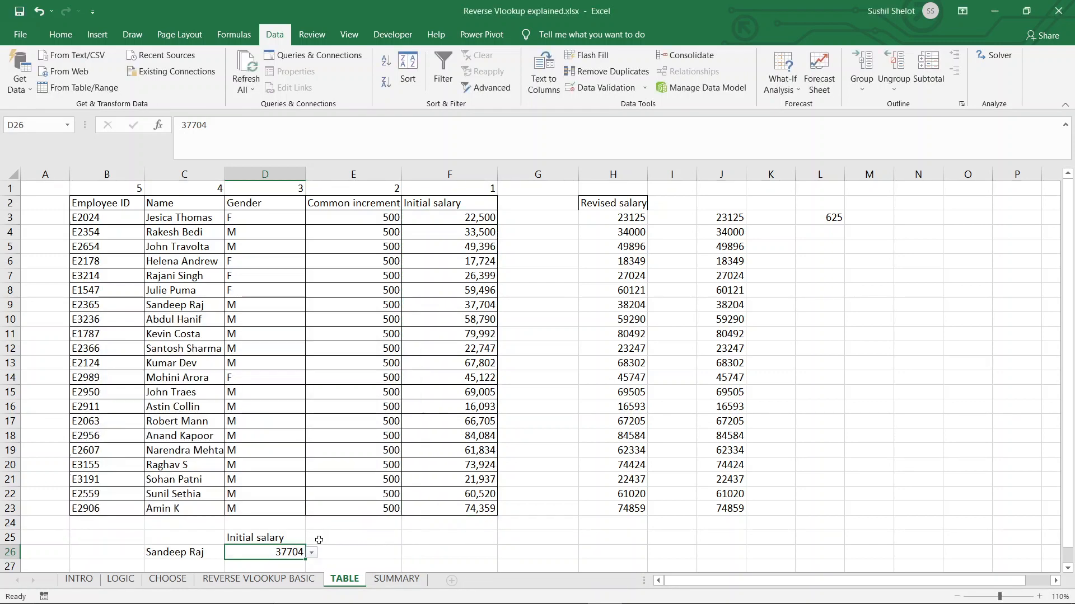
Test the salary list in D26 by choosing 33,500 and then 26,399.
{"action": "left_click", "coordinate": [312, 553]}
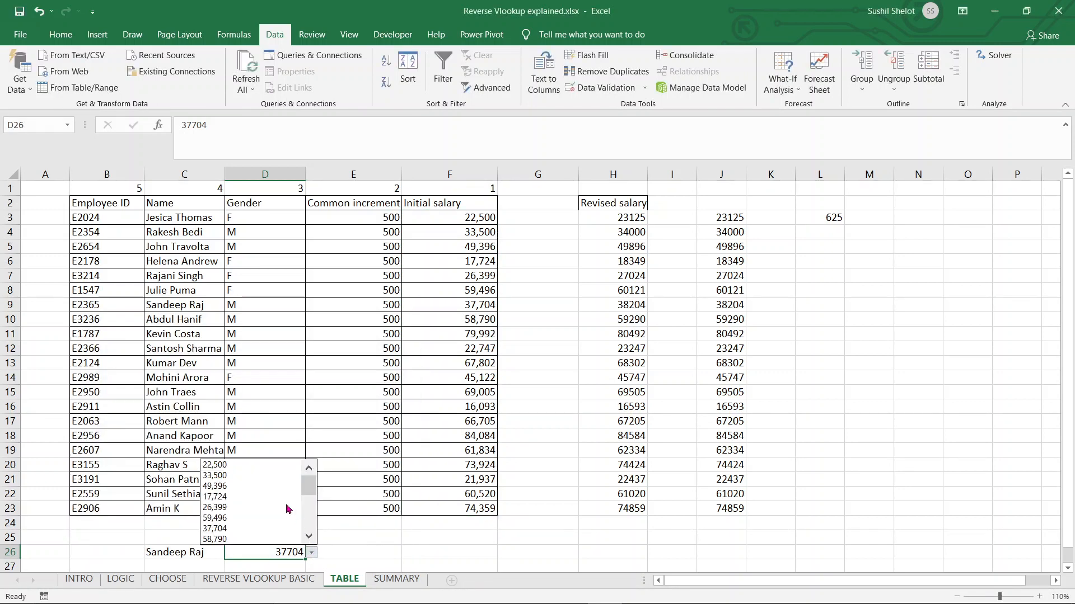
{"action": "left_click", "coordinate": [253, 480]}
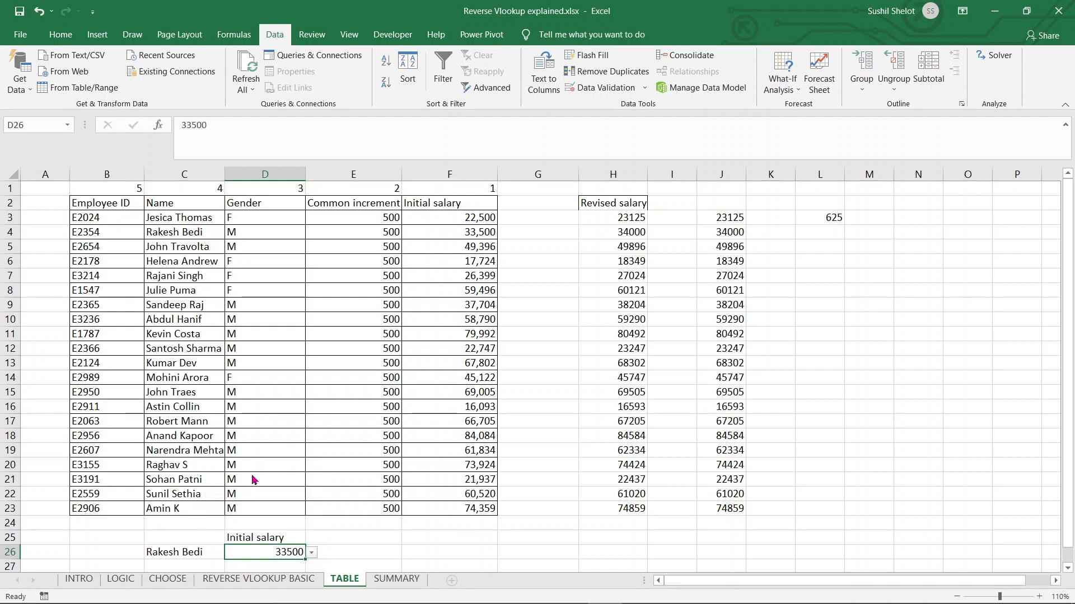
{"action": "left_click", "coordinate": [311, 553]}
{"action": "left_click", "coordinate": [246, 508]}
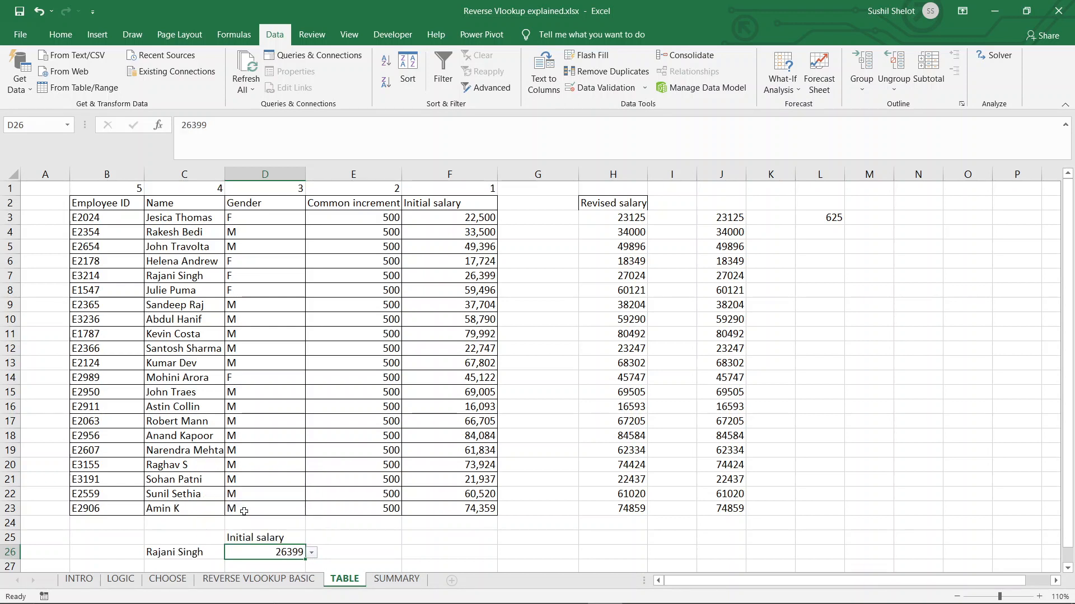
Show the name lookup formula in C26 and reduce the sheet zoom to 100%.
{"action": "left_click", "coordinate": [206, 552]}
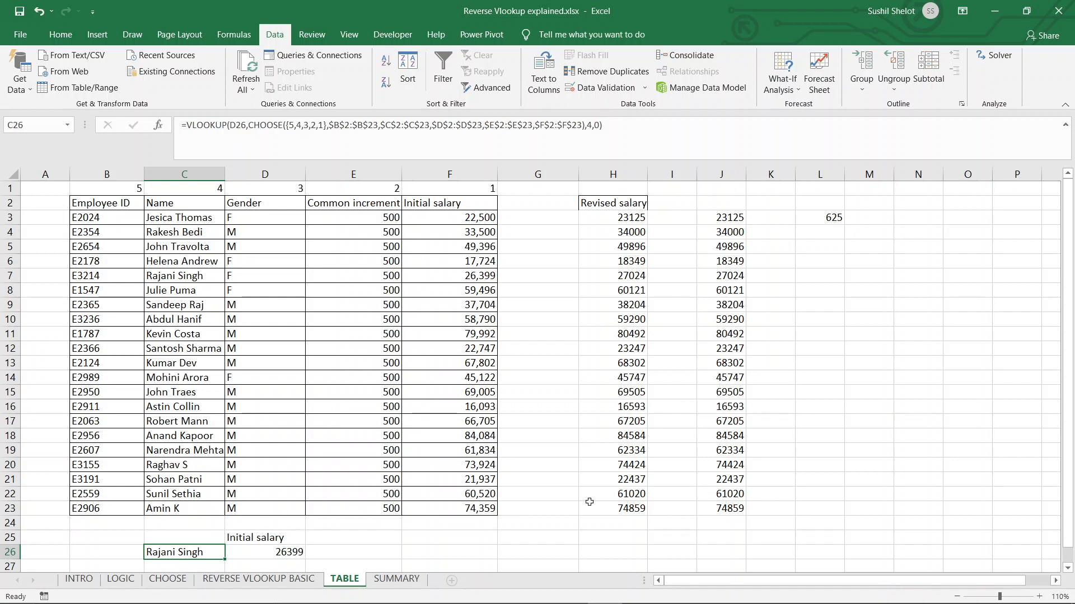
{"action": "left_click", "coordinate": [568, 491], "text": "shift"}
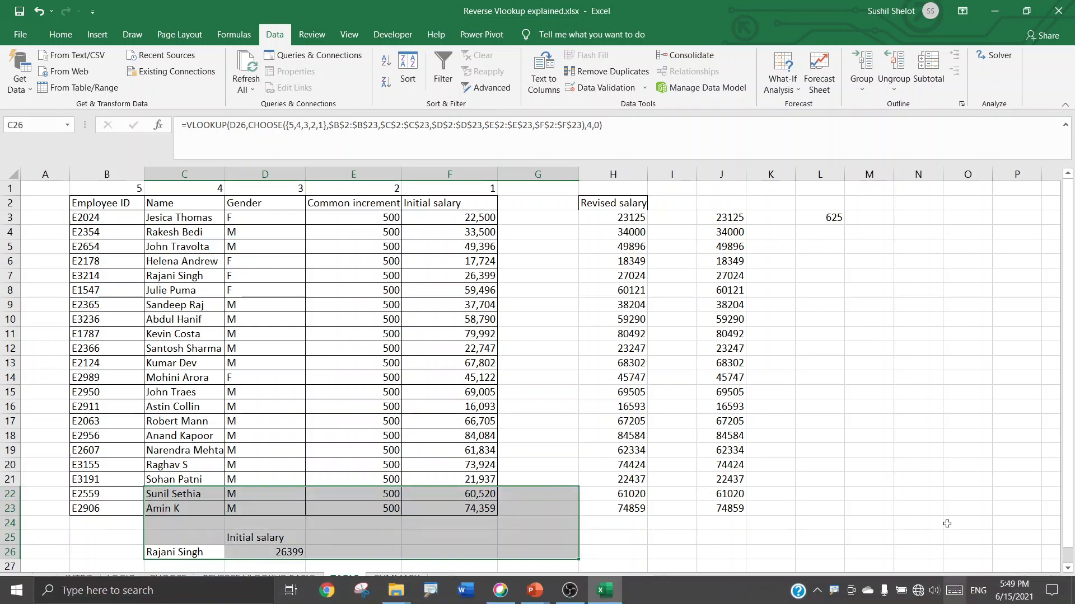
{"action": "left_click", "coordinate": [957, 597]}
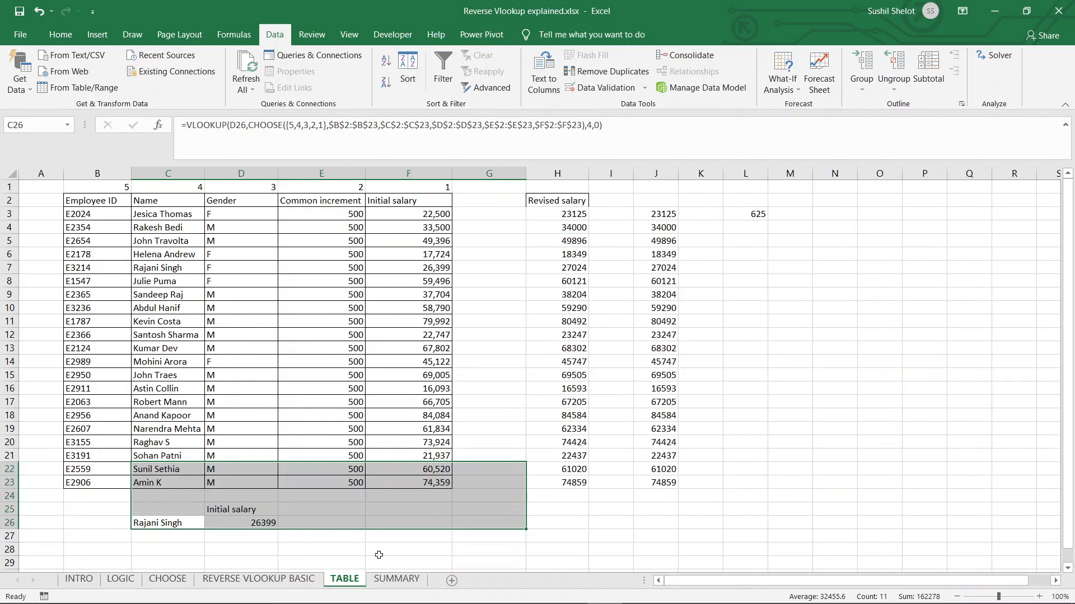
Begin a reverse lookup formula in C28 with =VLOOKUP(D26,CHOOSE({5,4,3,2,1}, as its opening part.
{"action": "left_click", "coordinate": [187, 546]}
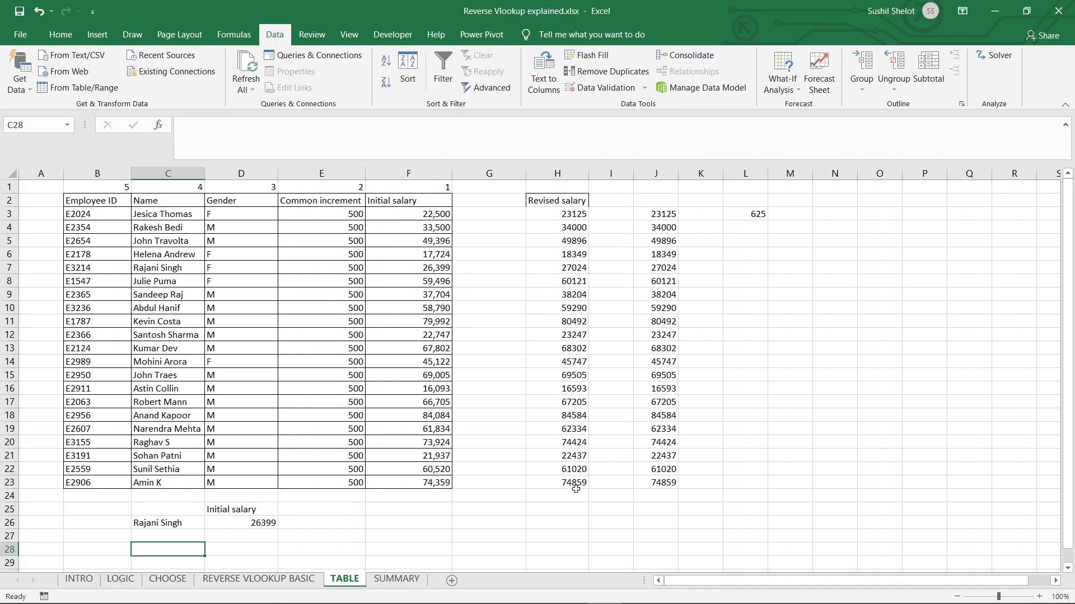
{"action": "type", "text": "=vloo"}
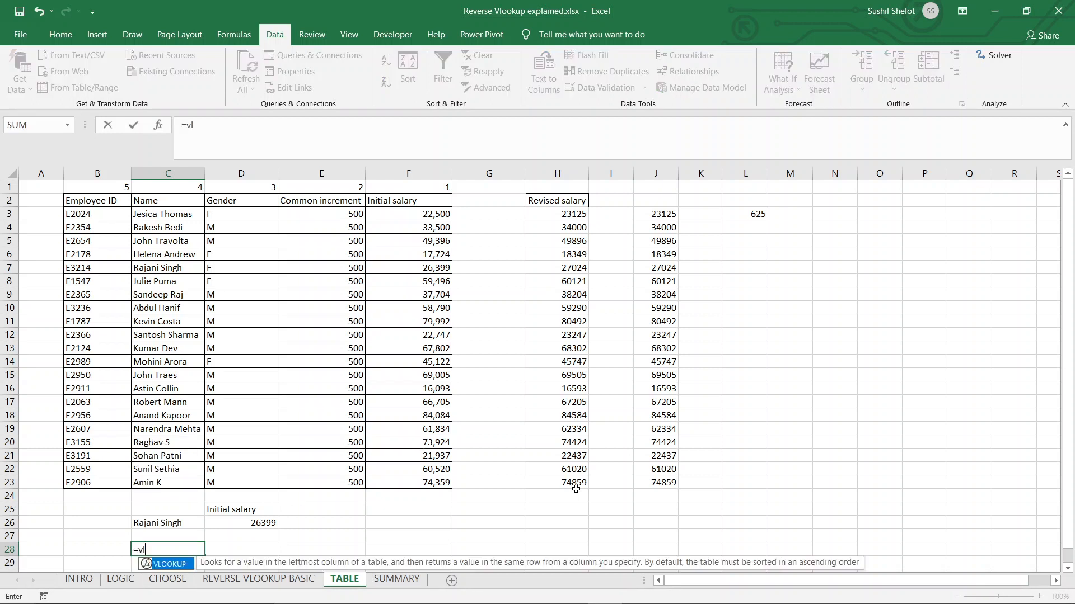
{"action": "double_click", "coordinate": [180, 565]}
{"action": "left_click", "coordinate": [265, 522]}
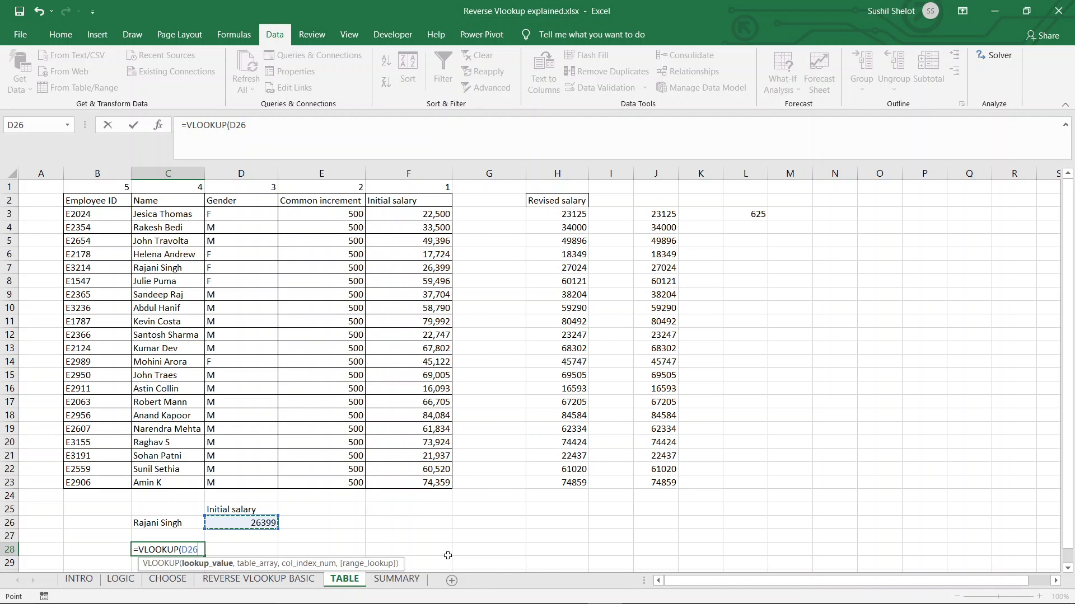
{"action": "type", "text": ","}
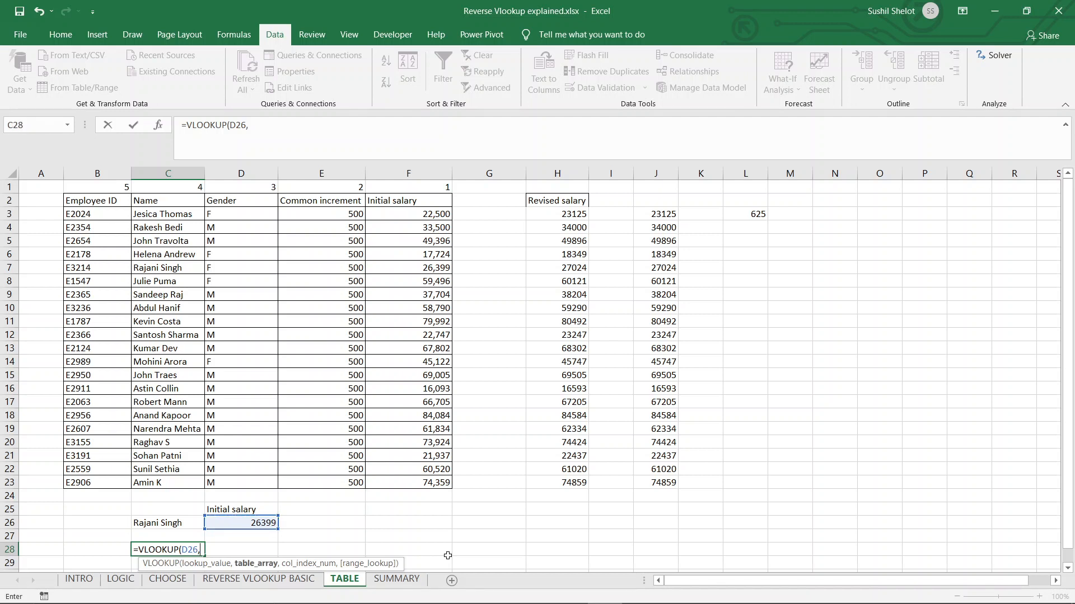
{"action": "type", "text": "choose"}
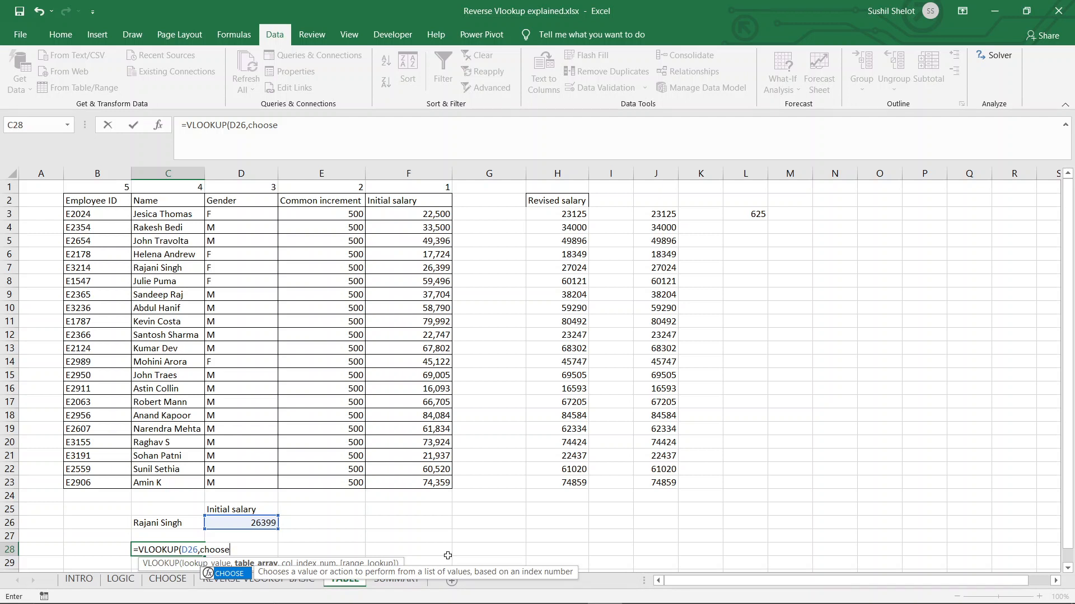
{"action": "double_click", "coordinate": [225, 574]}
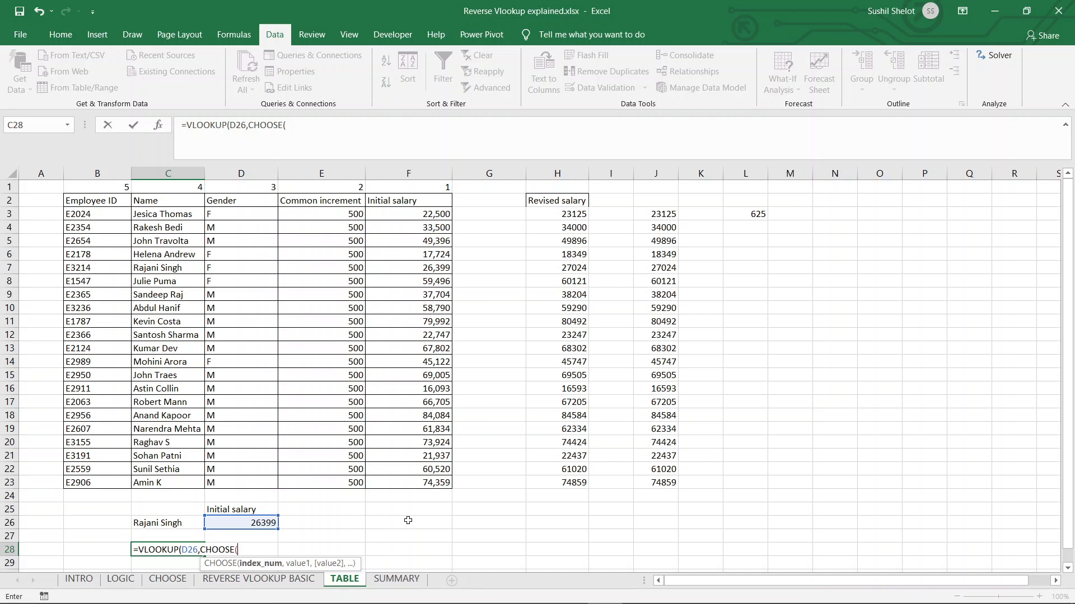
{"action": "type", "text": "{5,4,3,2,1},"}
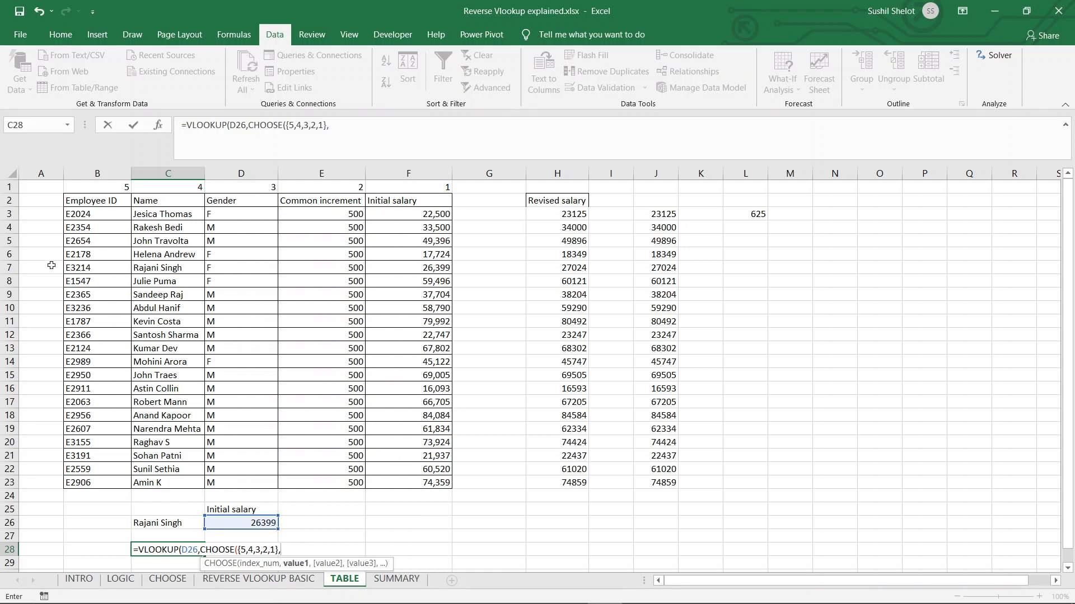
Add the ranges B2:B23, C2:C23, D2:D23, E2:E23 and F2:F23 as the CHOOSE values and close that function.
{"action": "left_click_drag", "start_coordinate": [86, 200], "coordinate": [86, 483]}
{"action": "type", "text": ","}
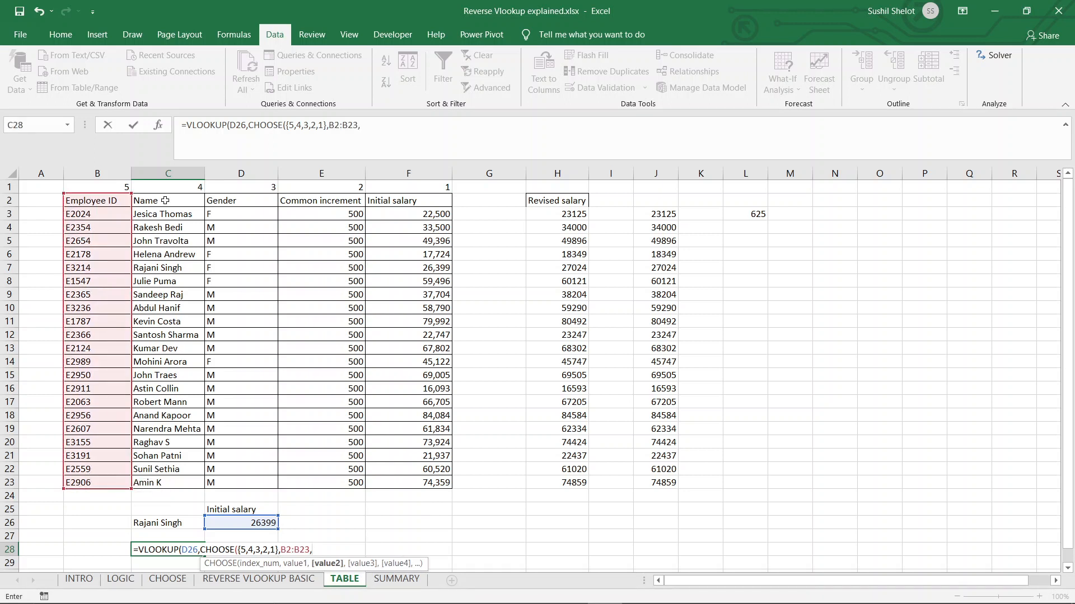
{"action": "left_click_drag", "start_coordinate": [165, 201], "coordinate": [161, 484]}
{"action": "type", "text": ","}
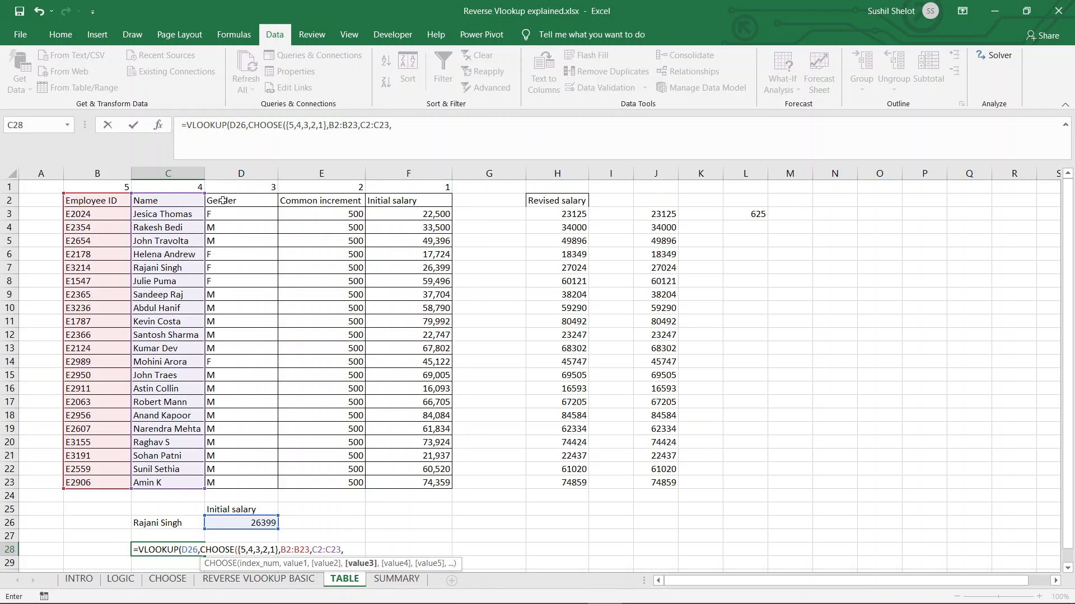
{"action": "left_click_drag", "start_coordinate": [221, 200], "coordinate": [256, 484]}
{"action": "type", "text": ","}
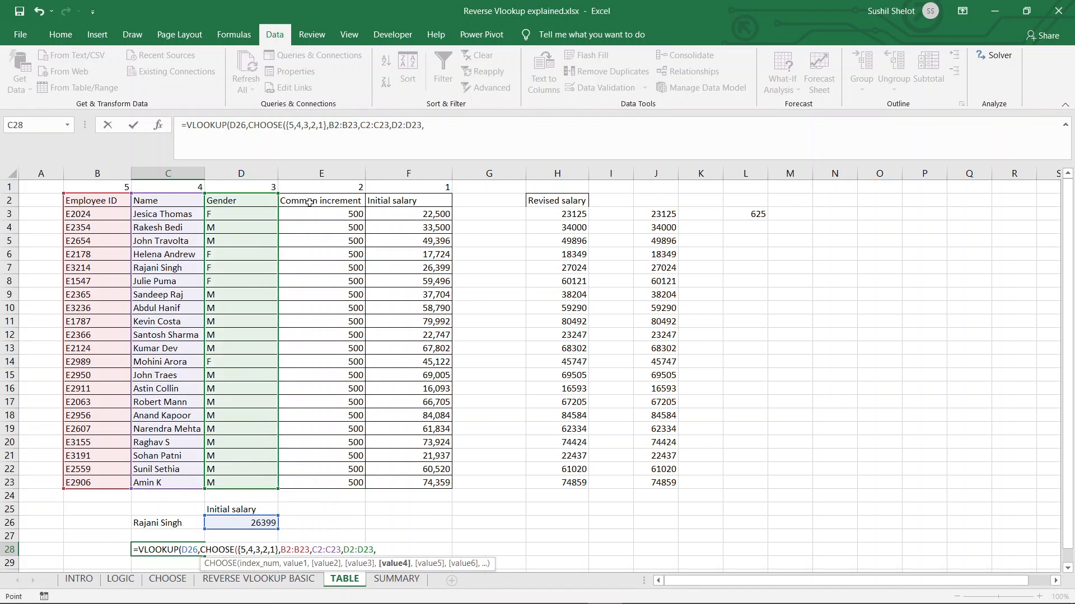
{"action": "left_click_drag", "start_coordinate": [308, 202], "coordinate": [301, 483]}
{"action": "type", "text": ","}
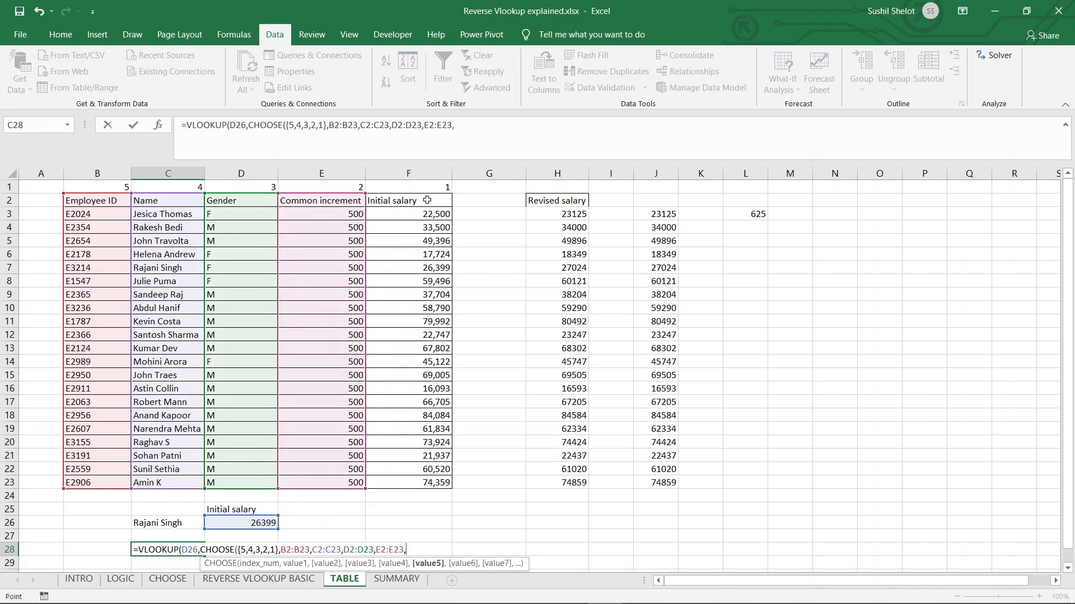
{"action": "left_click_drag", "start_coordinate": [405, 201], "coordinate": [416, 486]}
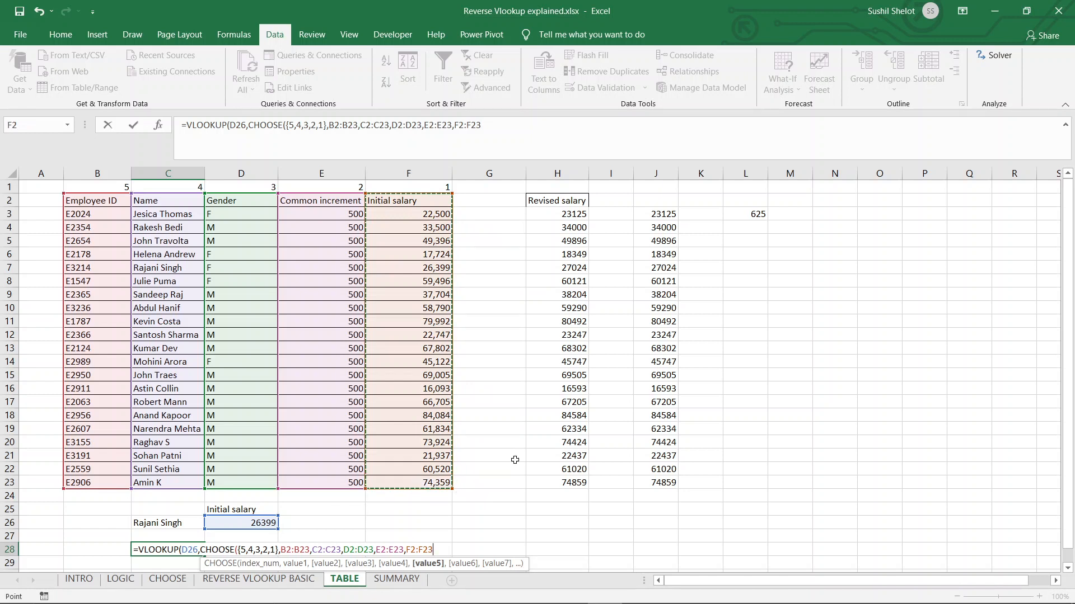
{"action": "type", "text": ")"}
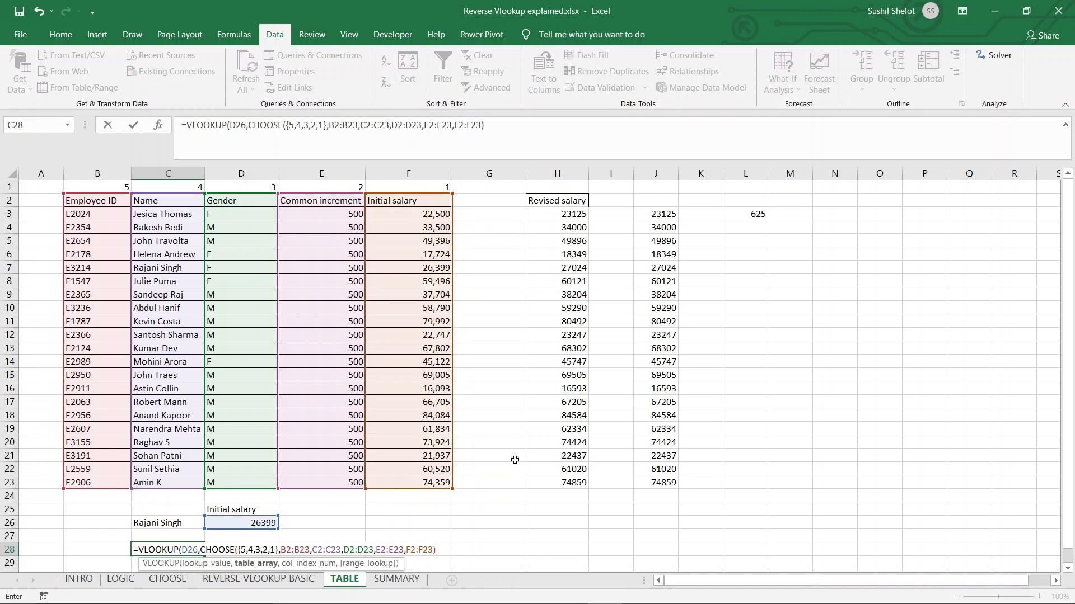
Complete the C28 VLOOKUP with column index 4 and exact match 0, and enter the formula.
{"action": "type", "text": ",4"}
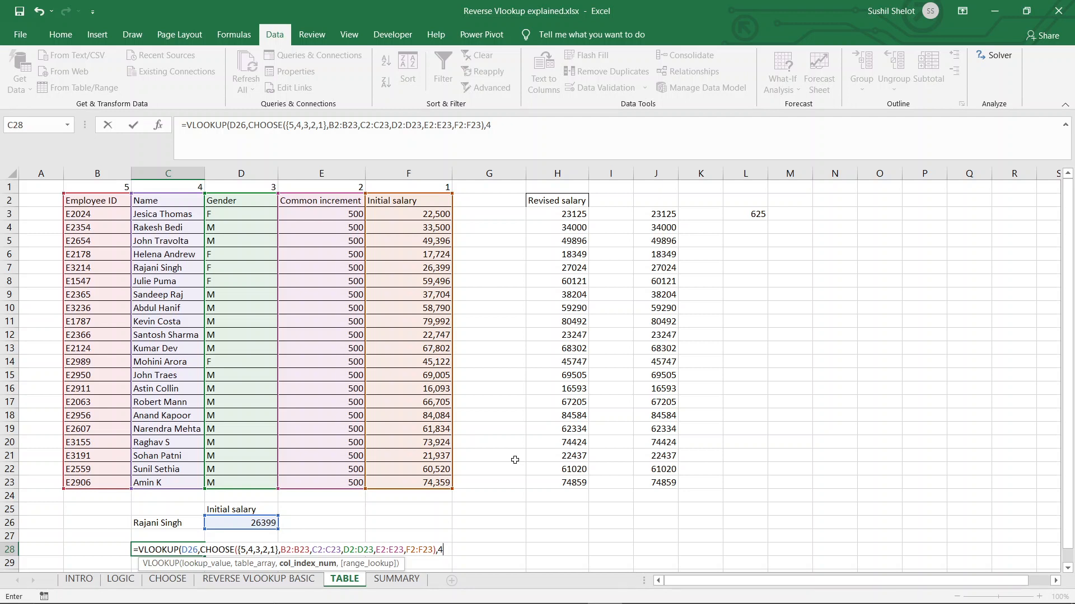
{"action": "type", "text": ","}
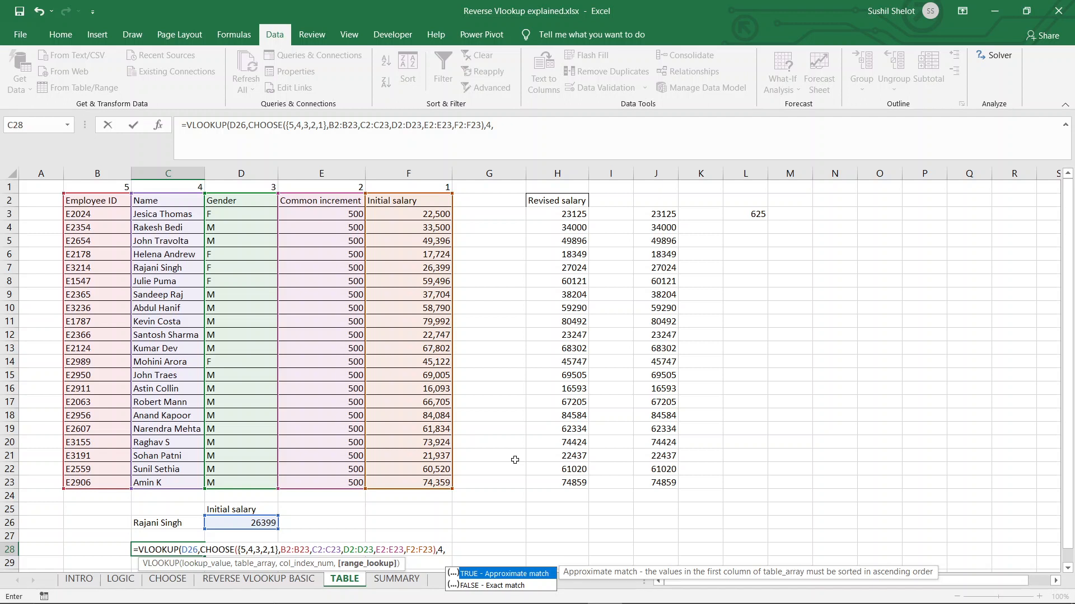
{"action": "type", "text": "0)"}
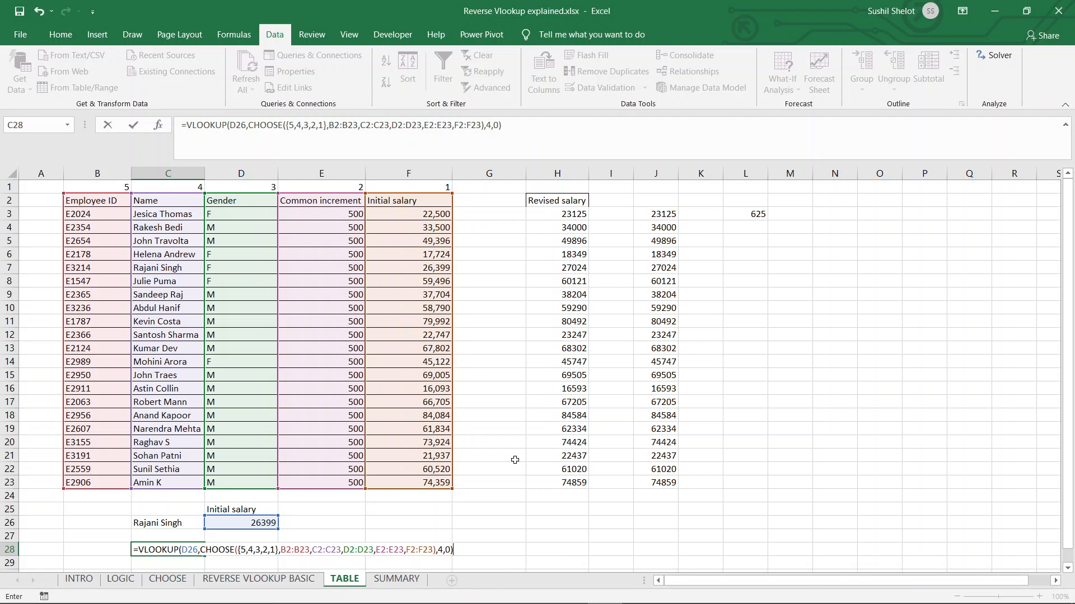
{"action": "key", "text": "Return"}
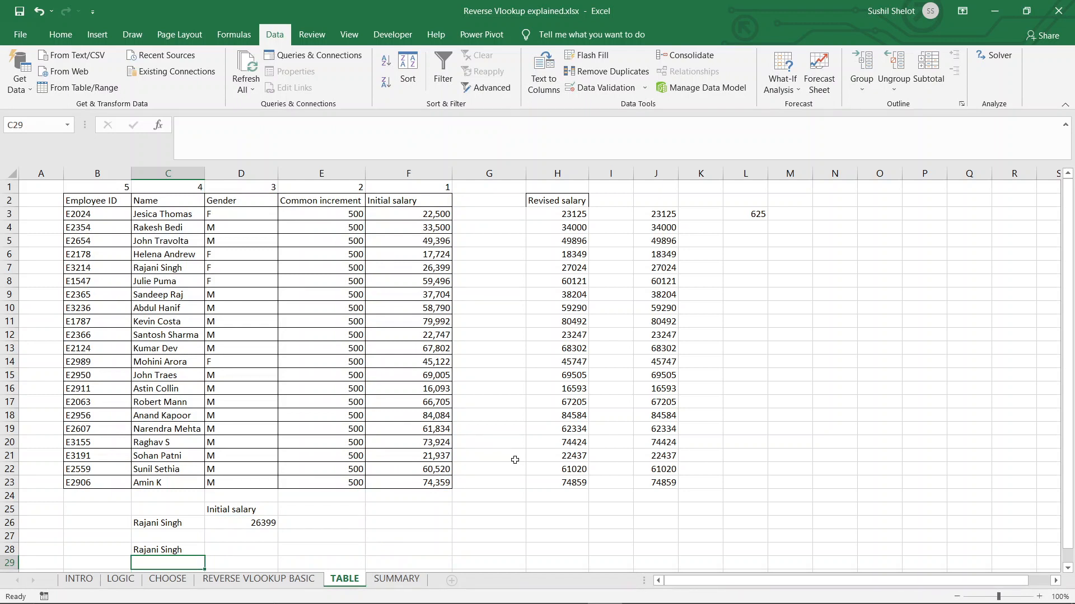
Choose 21,937 from the initial salary list in D26 and compare the lookup results with the matching table row.
{"action": "left_click", "coordinate": [165, 549]}
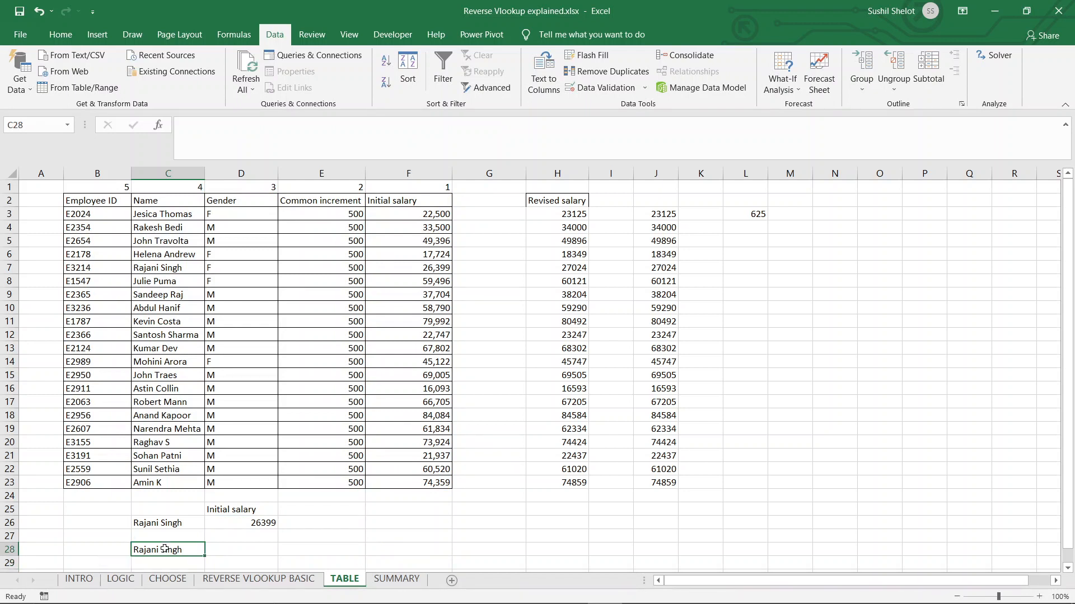
{"action": "left_click", "coordinate": [231, 525]}
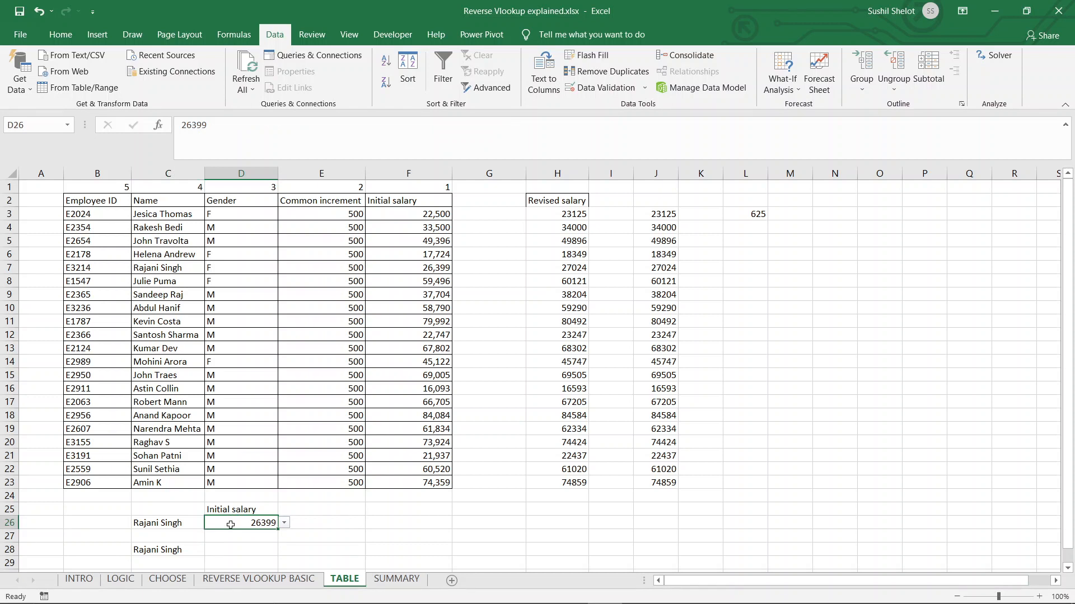
{"action": "left_click", "coordinate": [284, 524]}
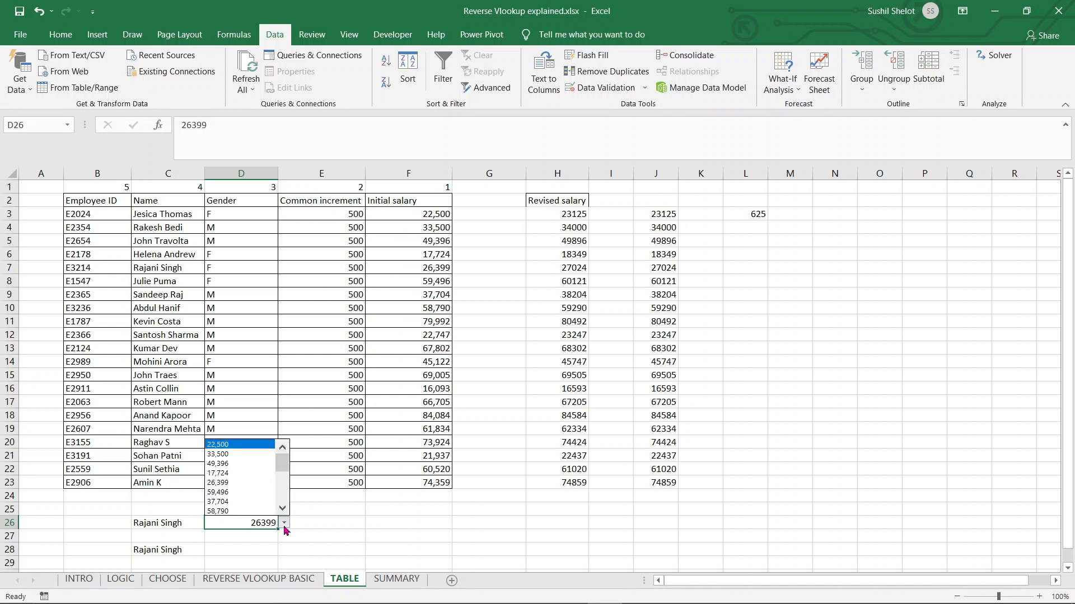
{"action": "left_click_drag", "start_coordinate": [282, 468], "coordinate": [282, 493]}
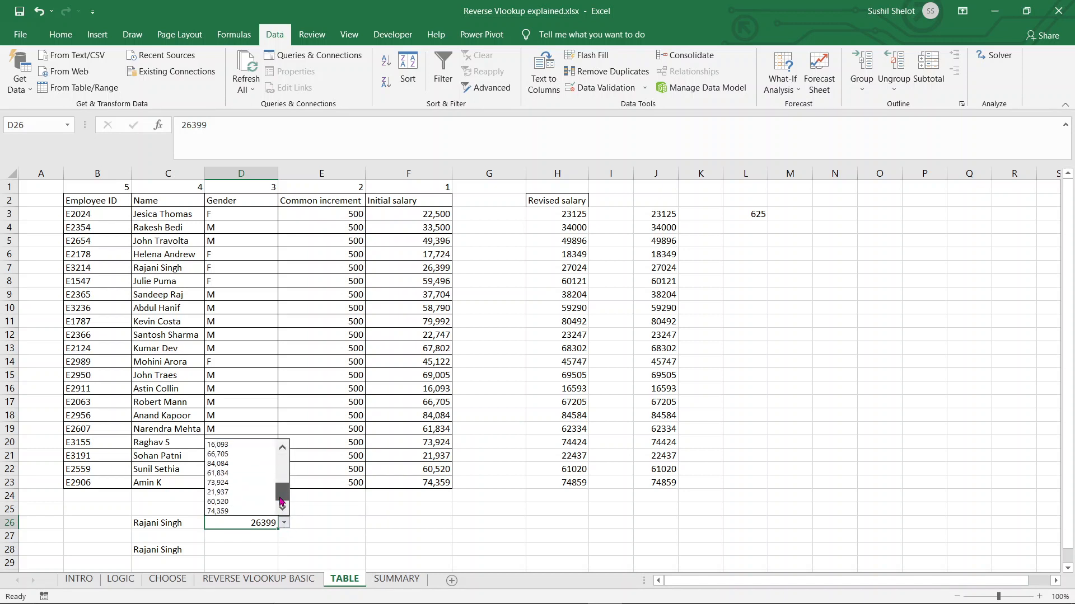
{"action": "left_click", "coordinate": [231, 493]}
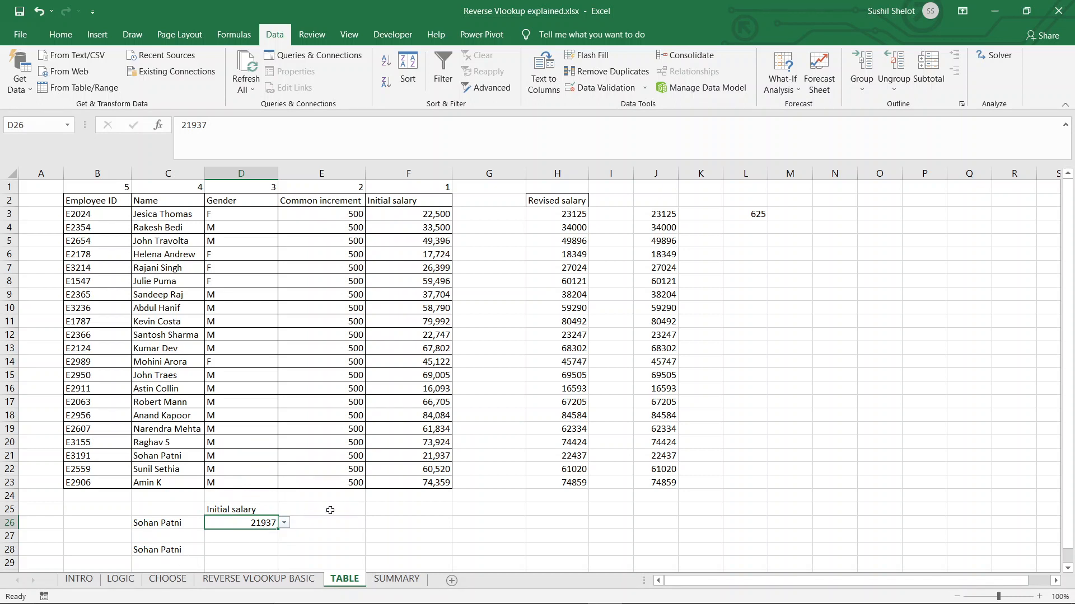
{"action": "left_click_drag", "start_coordinate": [415, 458], "coordinate": [163, 458]}
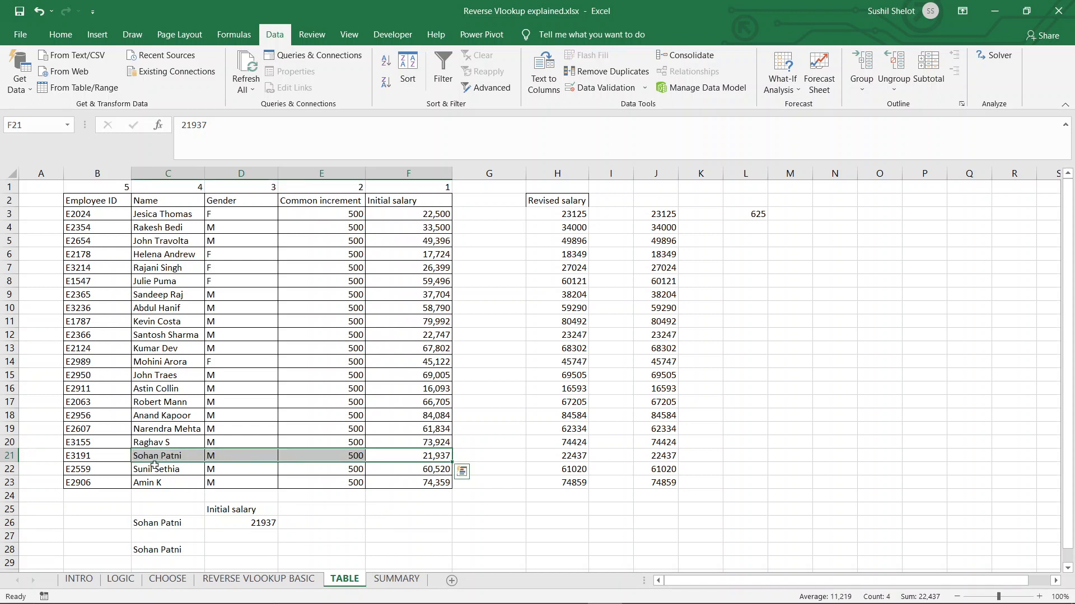
{"action": "left_click", "coordinate": [157, 458]}
Change the column index in the C28 VLOOKUP formula to 5 so it looks up the Employee ID column.
{"action": "left_click", "coordinate": [170, 552]}
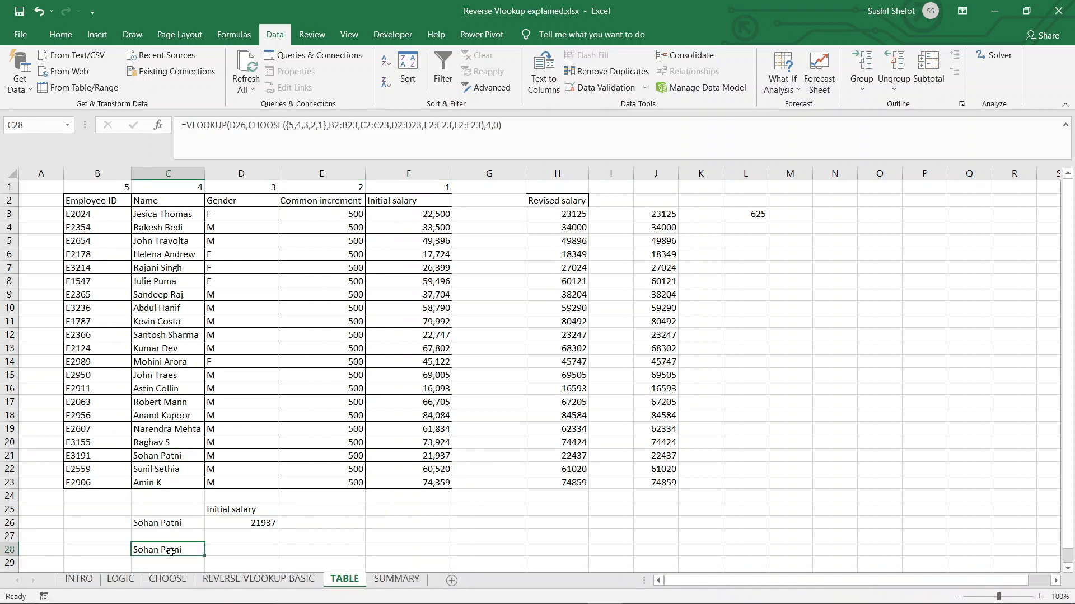
{"action": "left_click", "coordinate": [487, 125]}
{"action": "double_click", "coordinate": [486, 125]}
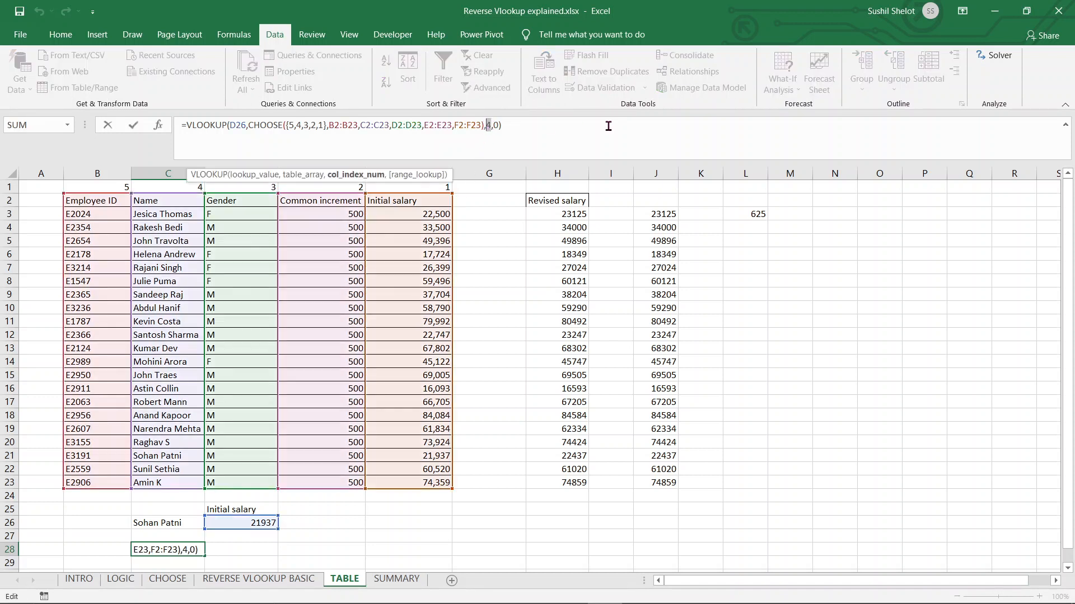
{"action": "type", "text": "5"}
{"action": "key", "text": "Return"}
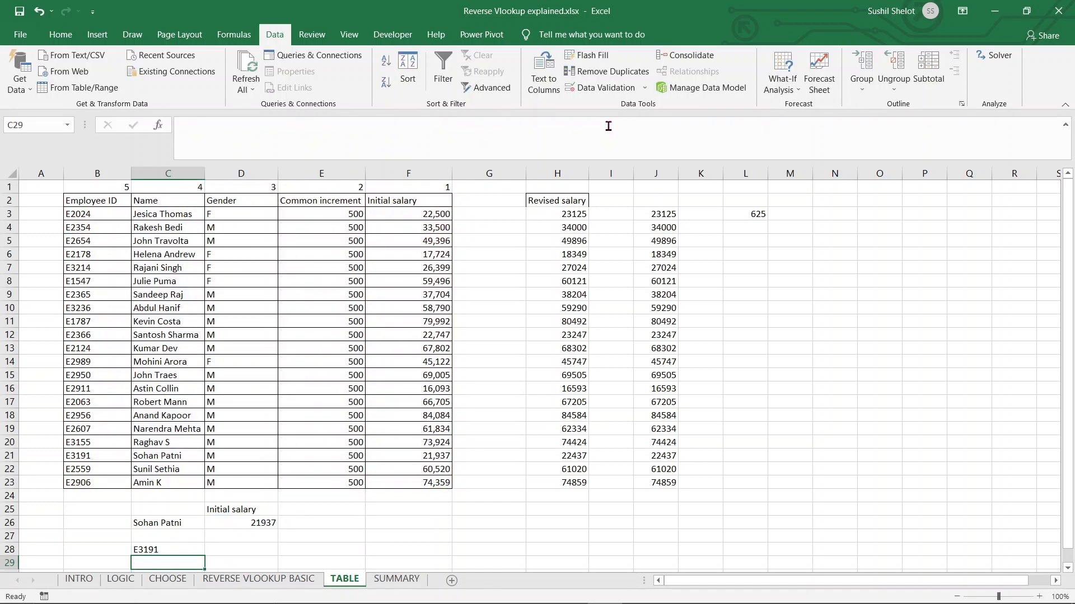
Convert the employee data into a table with headers, correcting the source range to start at B2 and end at F23.
{"action": "left_click", "coordinate": [113, 201]}
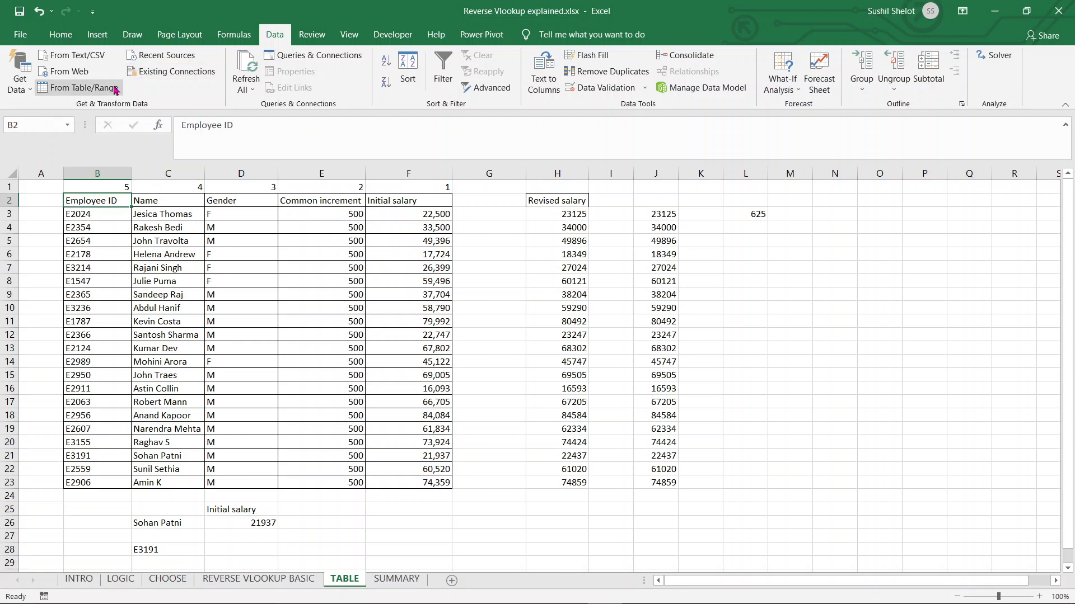
{"action": "left_click", "coordinate": [98, 36]}
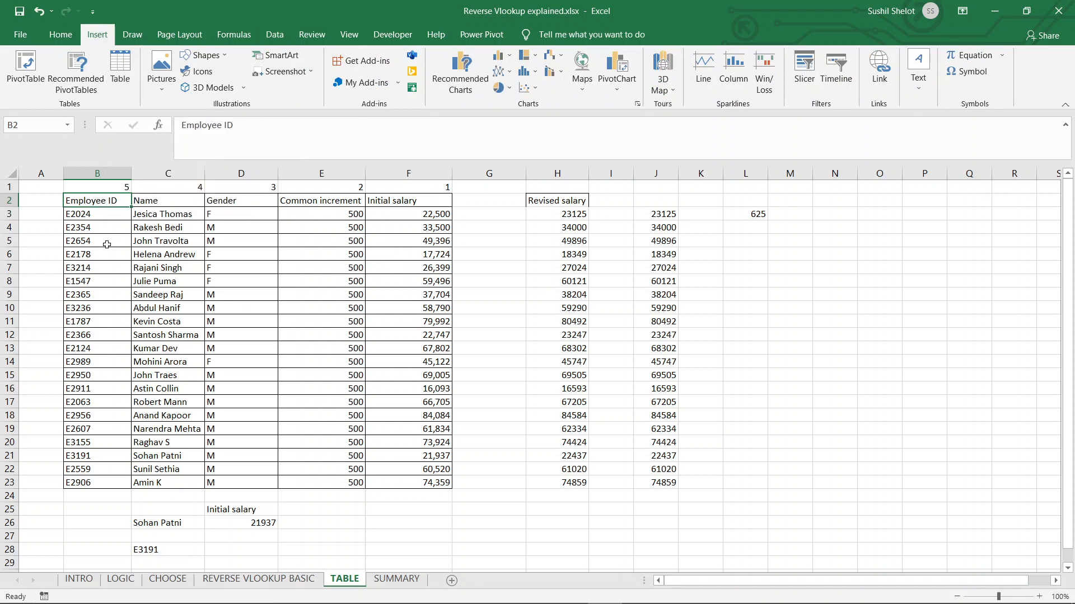
{"action": "left_click", "coordinate": [118, 65]}
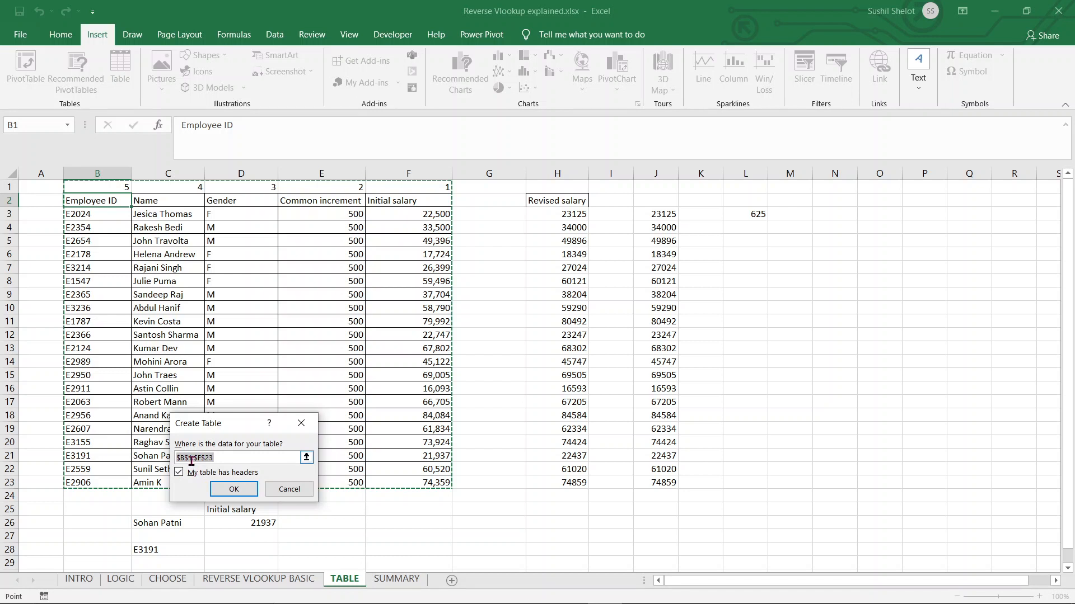
{"action": "left_click_drag", "start_coordinate": [191, 459], "coordinate": [185, 459]}
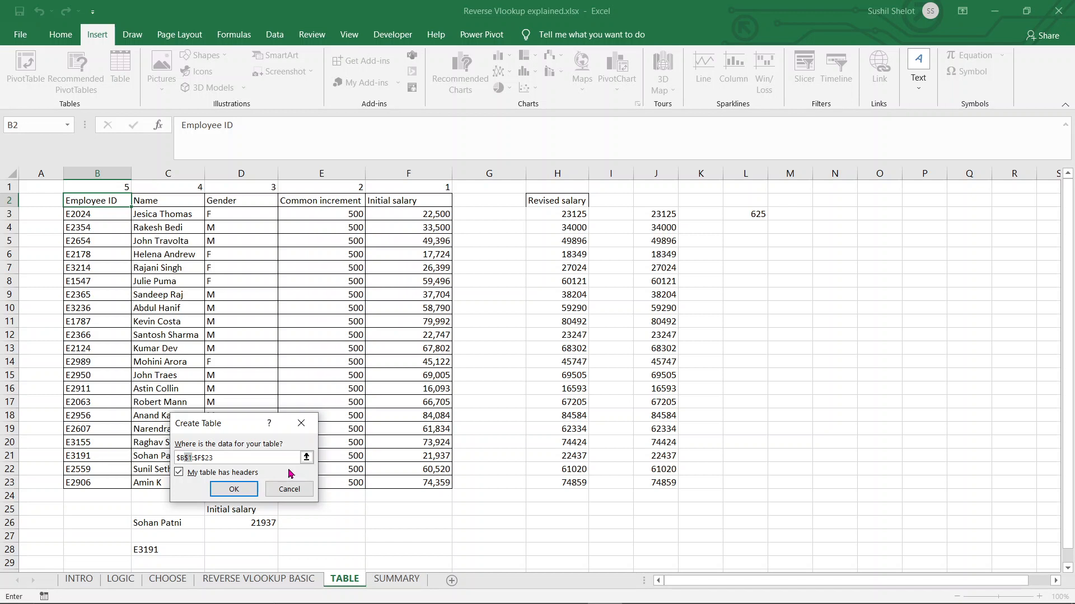
{"action": "key", "text": "BackSpace"}
{"action": "type", "text": "2"}
{"action": "left_click", "coordinate": [229, 491]}
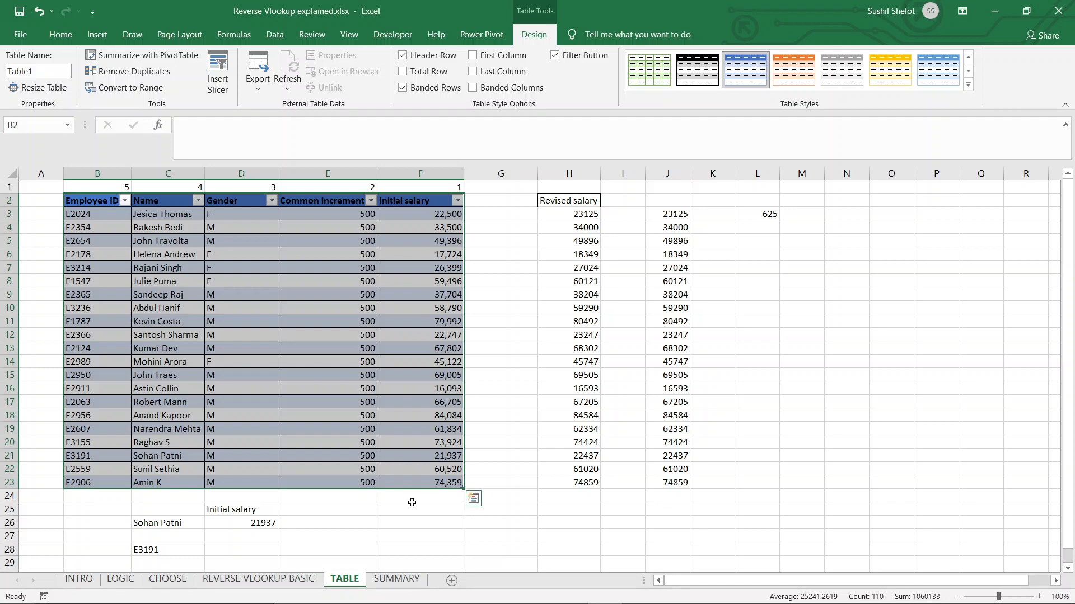
Start a new employee record directly below the table in row 24, entering the employee ID and the name.
{"action": "left_click", "coordinate": [669, 482]}
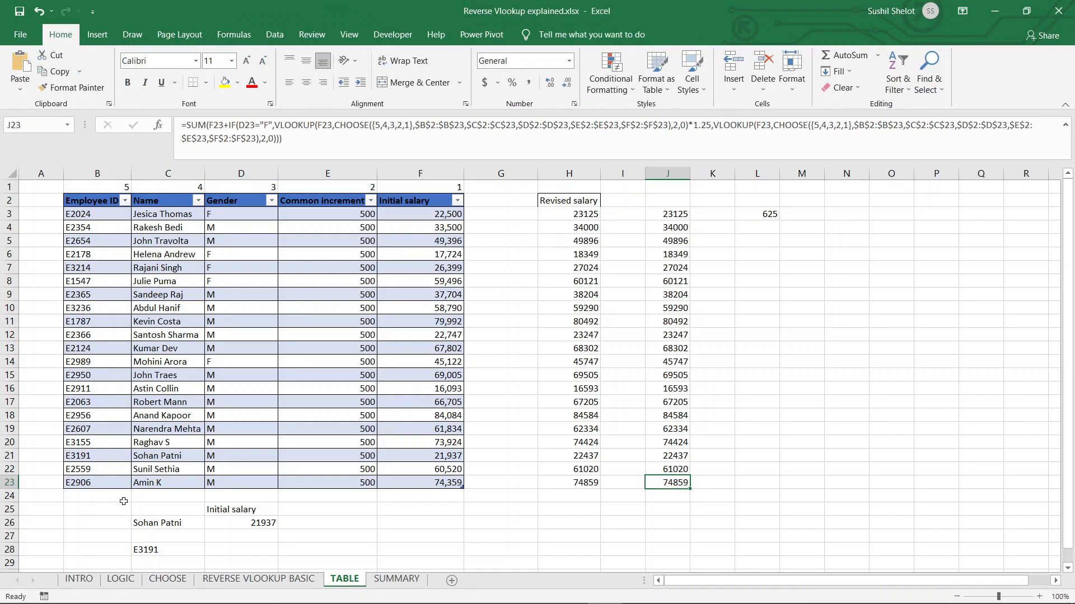
{"action": "left_click", "coordinate": [92, 499]}
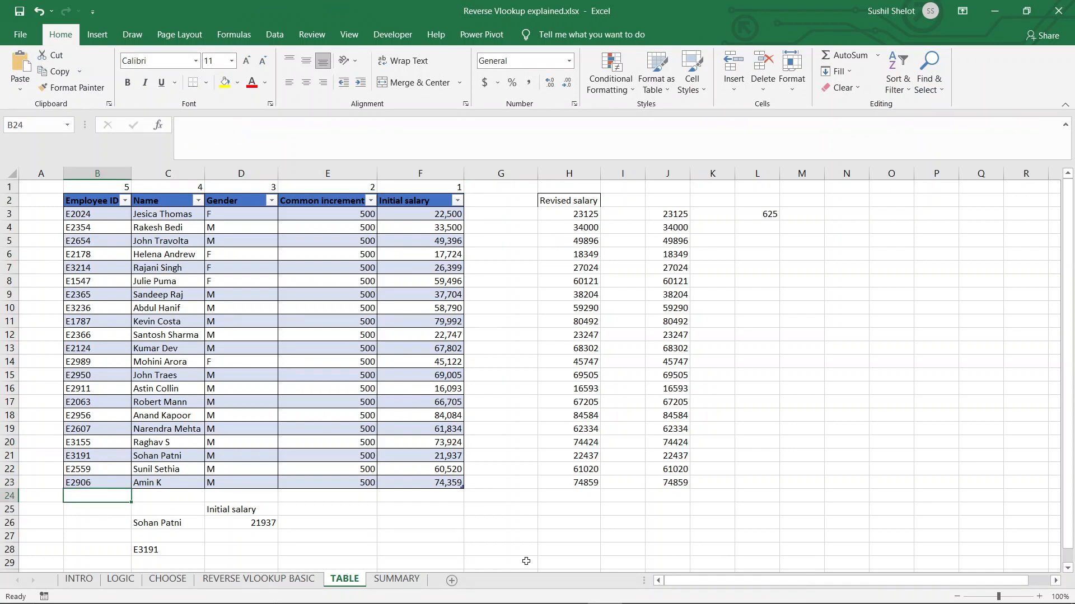
{"action": "type", "text": "E2525"}
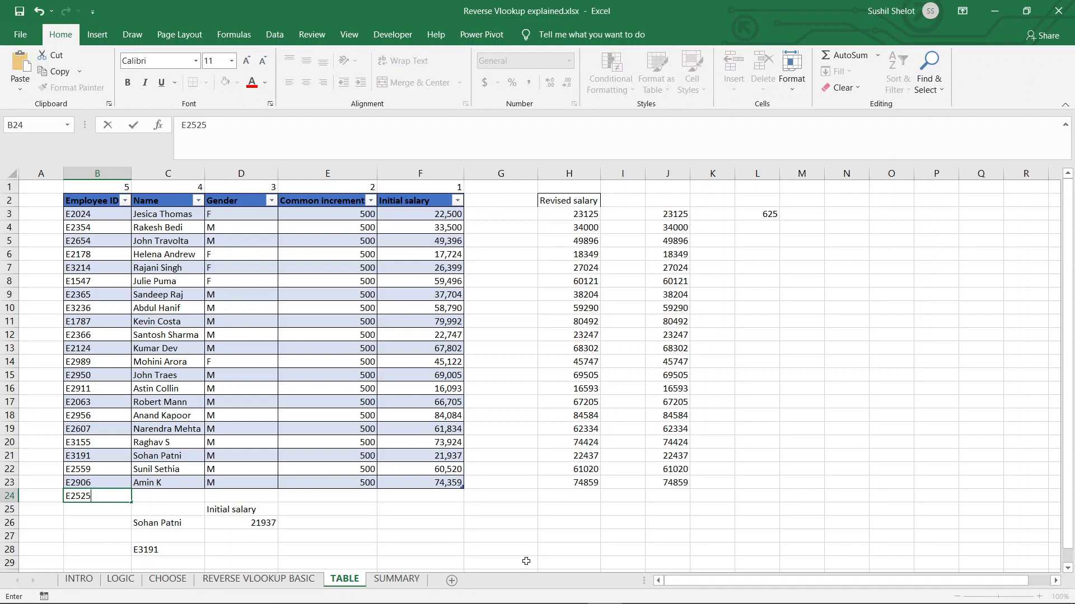
{"action": "key", "text": "Tab"}
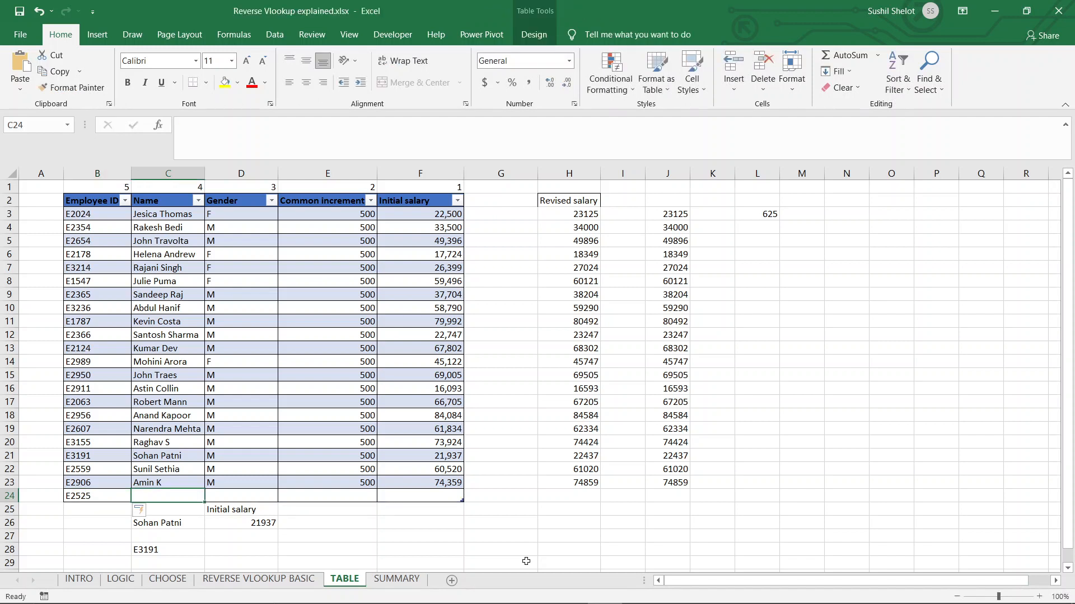
{"action": "type", "text": "Shela"}
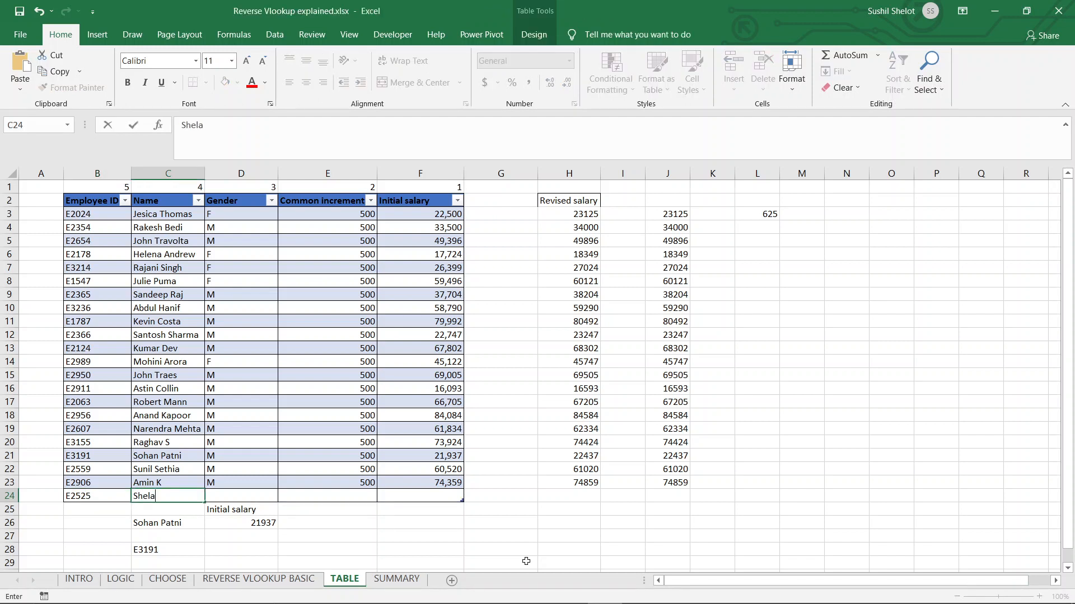
{"action": "key", "text": "Tab"}
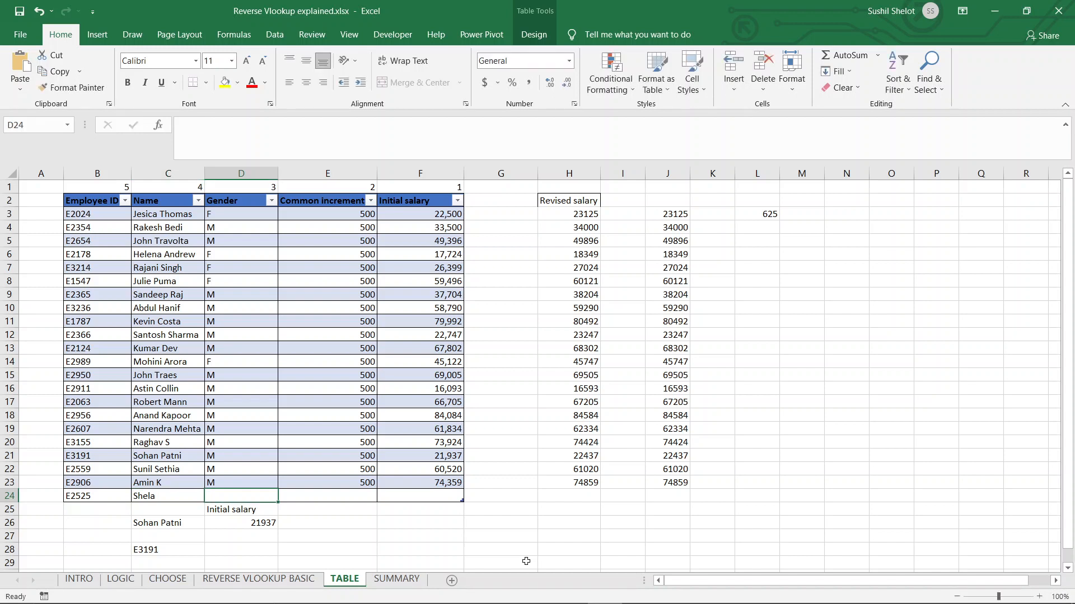
Complete the row 24 record with gender F, common increment 500 and initial salary 20000, and add a blank table row below.
{"action": "type", "text": "F"}
{"action": "key", "text": "Tab"}
{"action": "type", "text": "5"}
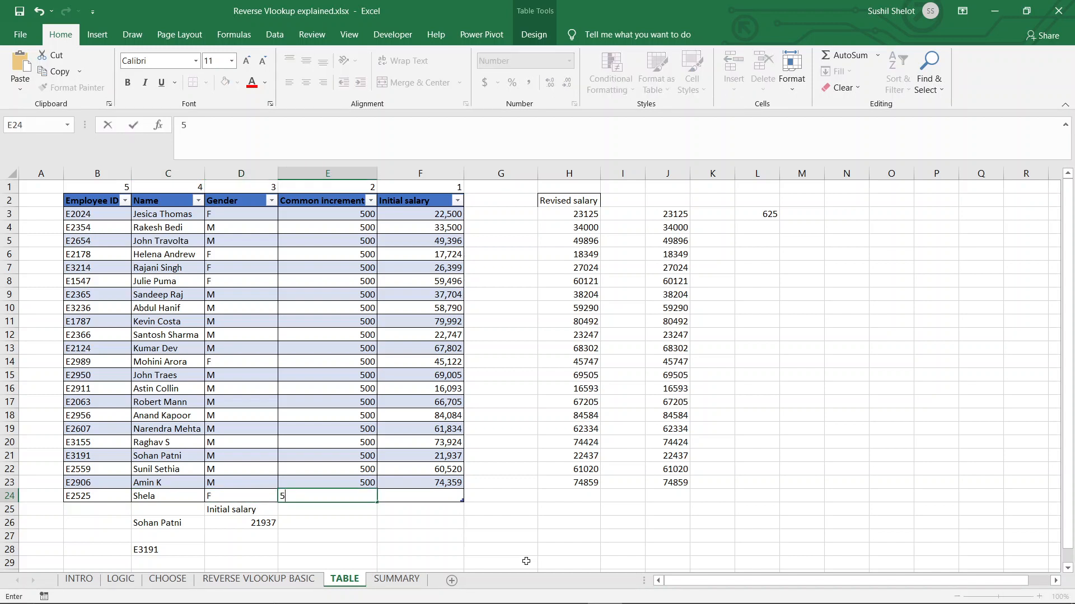
{"action": "type", "text": "00"}
{"action": "key", "text": "Tab"}
{"action": "type", "text": "20000"}
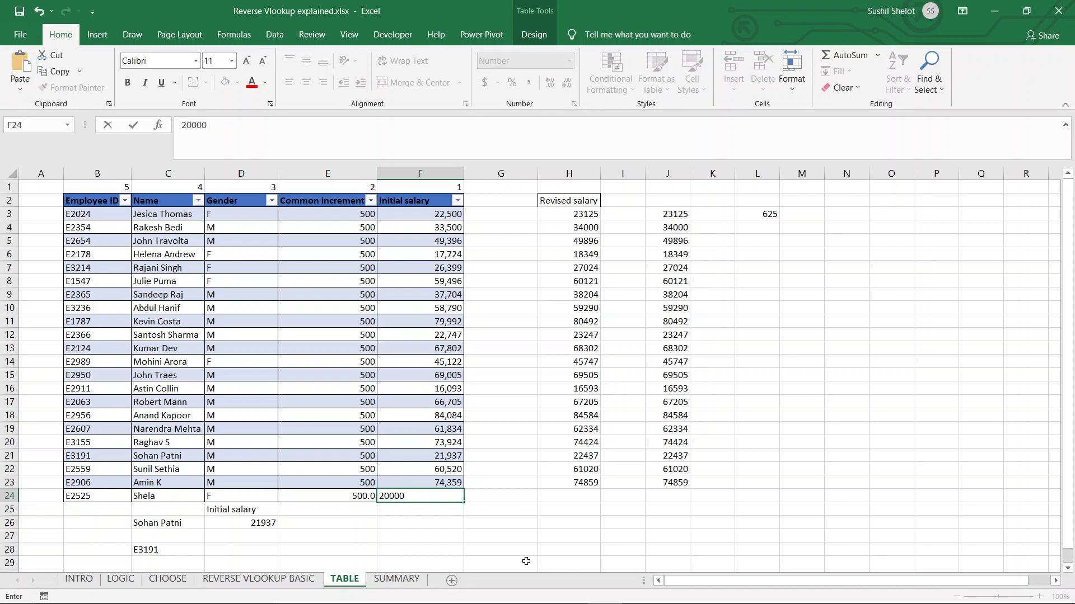
{"action": "key", "text": "Tab"}
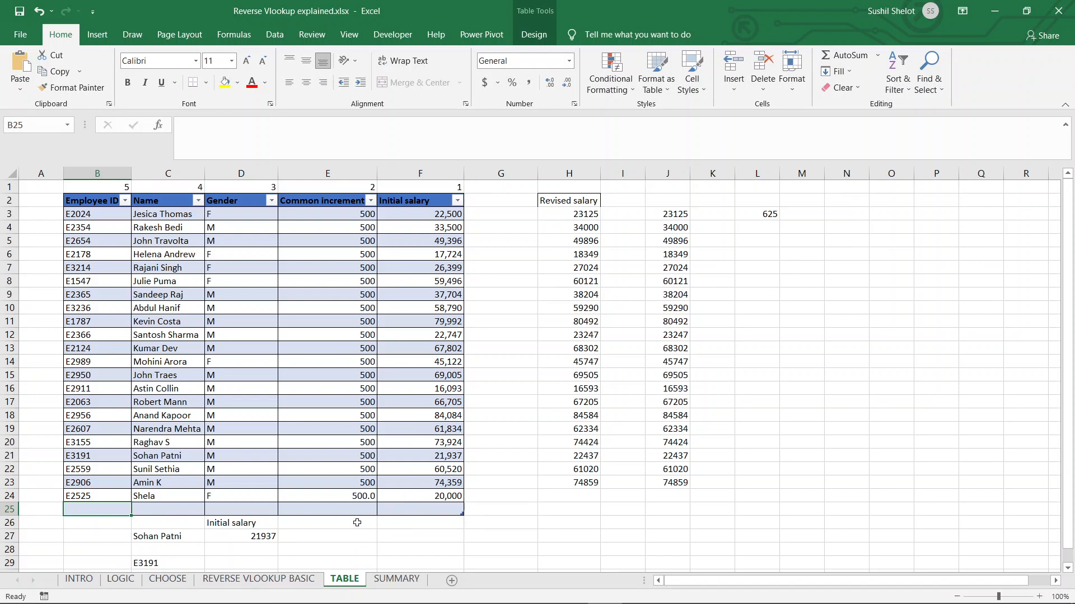
Begin a revised salary formula in J24 with =SUM(F25+IF( as its opening part.
{"action": "left_click", "coordinate": [683, 484]}
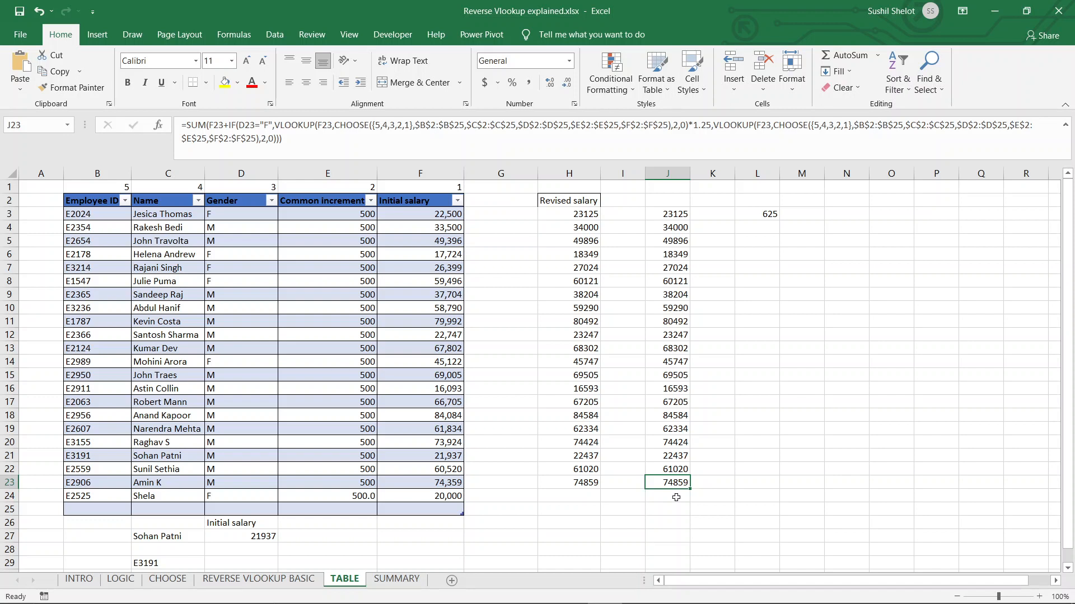
{"action": "left_click", "coordinate": [676, 498]}
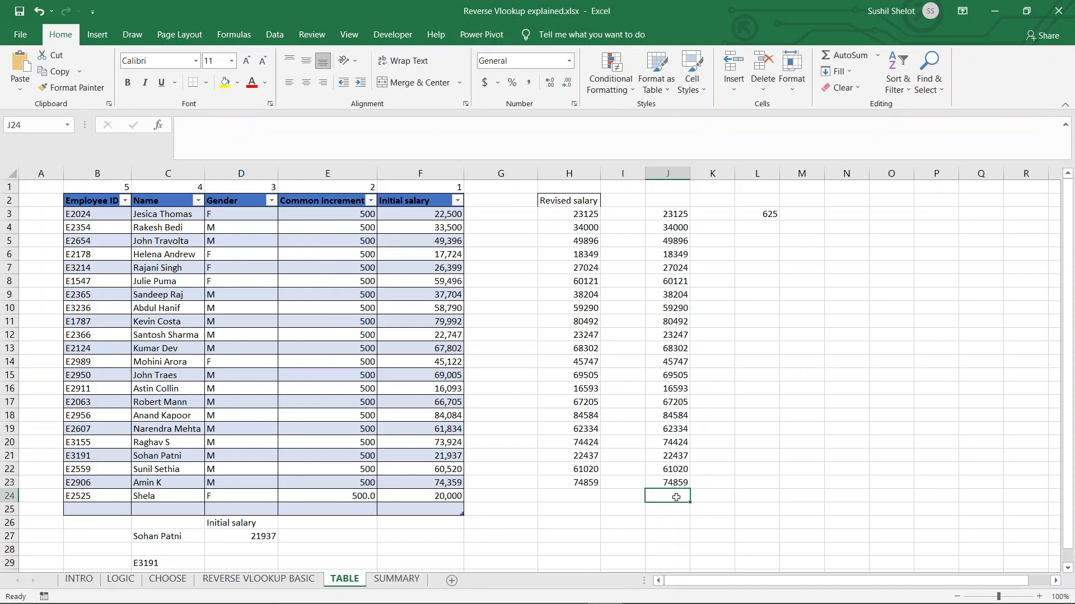
{"action": "type", "text": "=sum"}
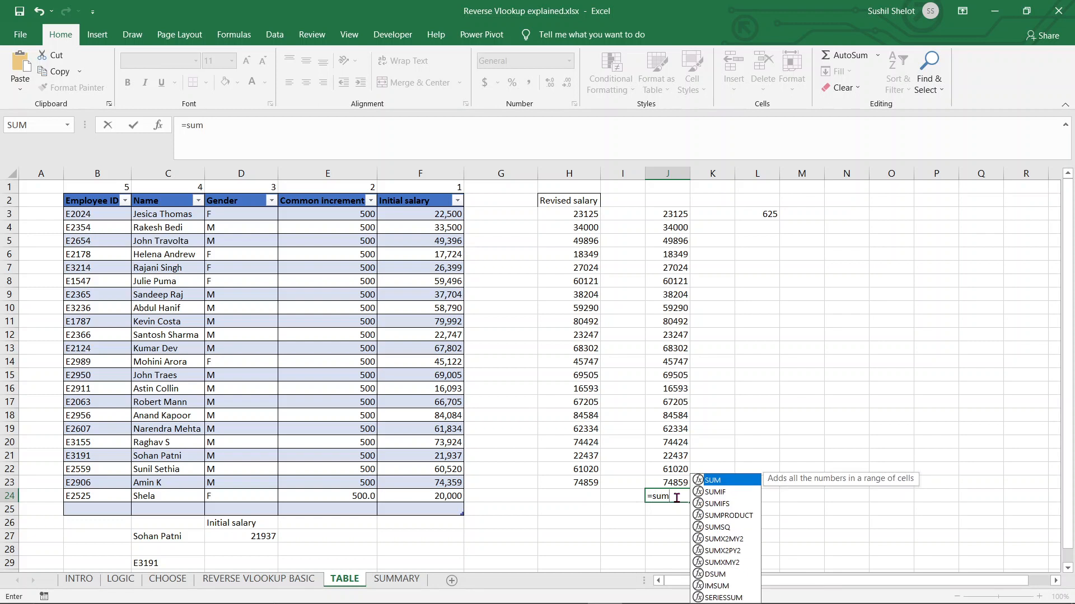
{"action": "double_click", "coordinate": [711, 481]}
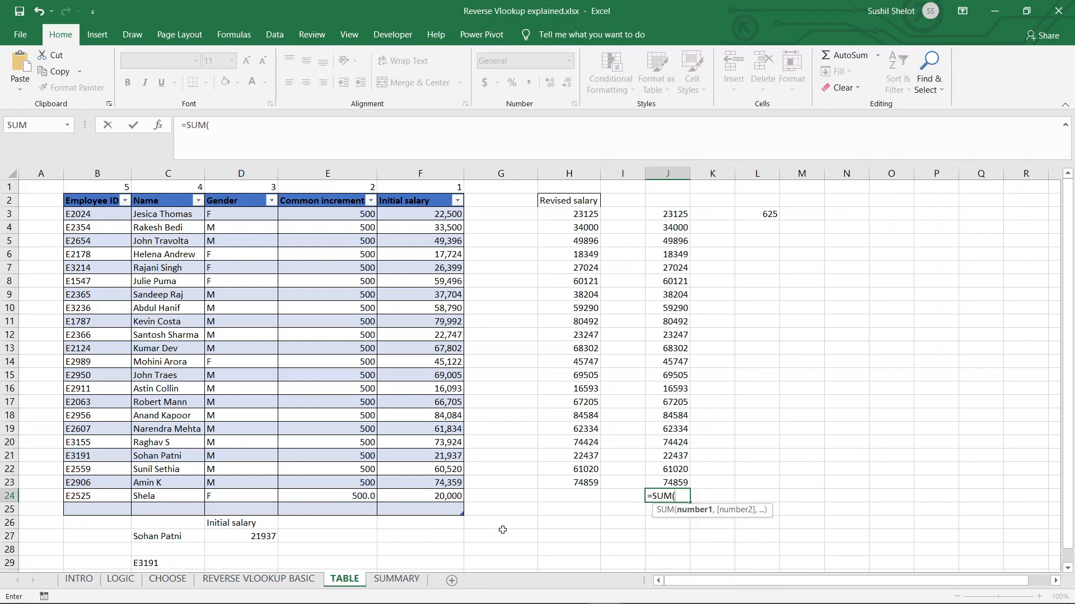
{"action": "left_click", "coordinate": [450, 507]}
{"action": "type", "text": "+"}
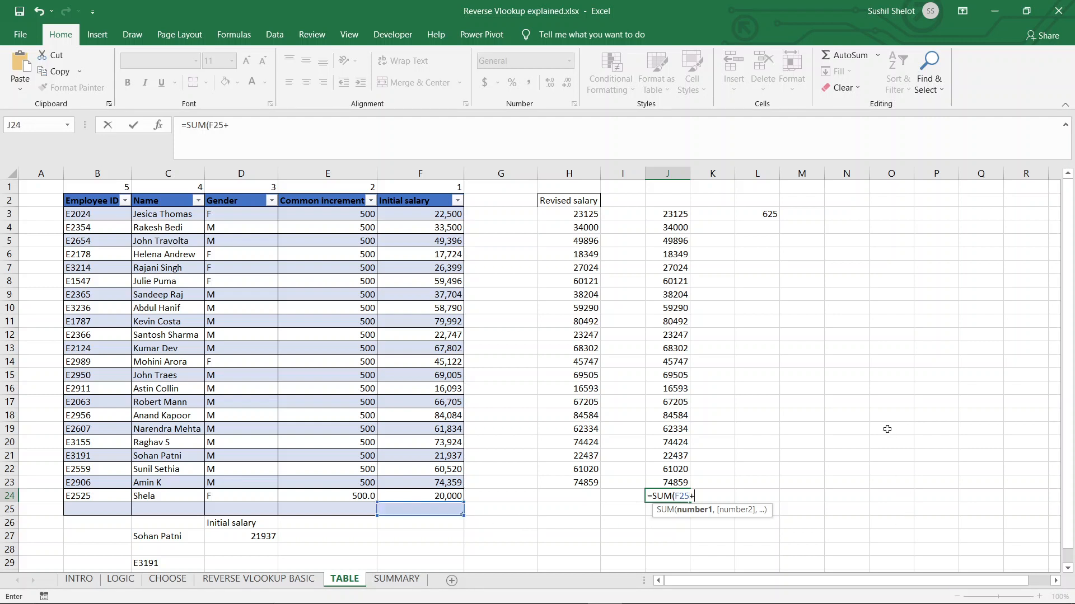
{"action": "type", "text": "if"}
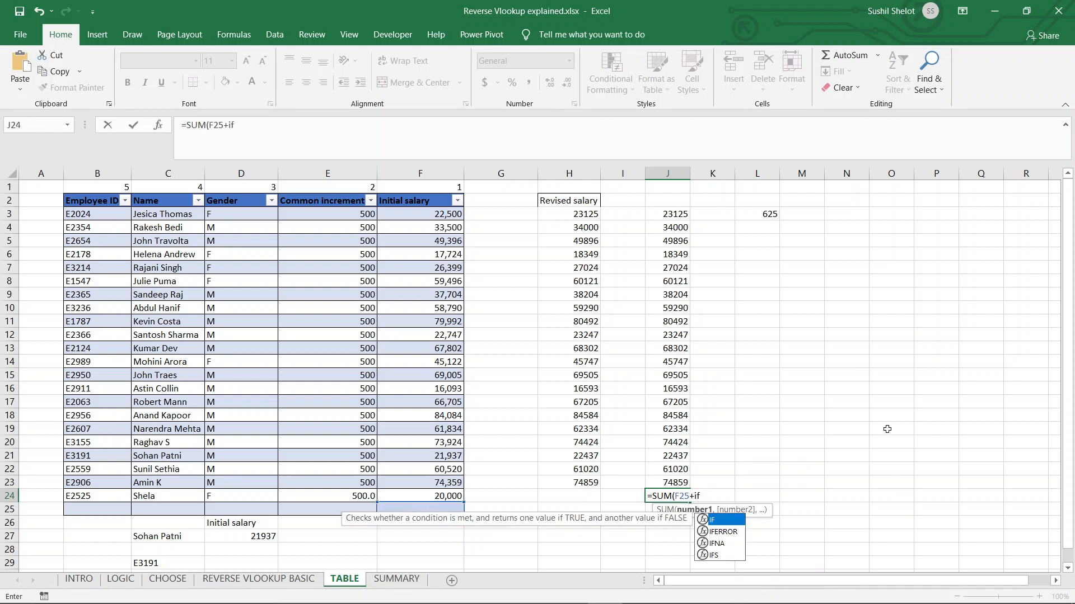
{"action": "type", "text": "("}
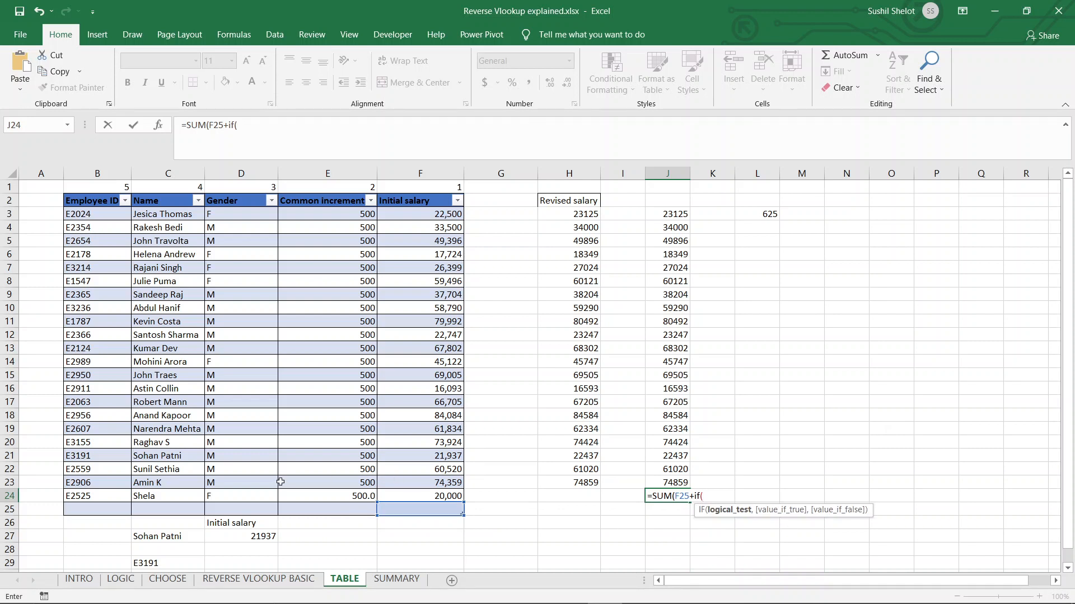
Extend the J24 formula with the test C25="F" and a VLOOKUP as the IF's true value.
{"action": "left_click", "coordinate": [187, 514]}
{"action": "type", "text": "="}
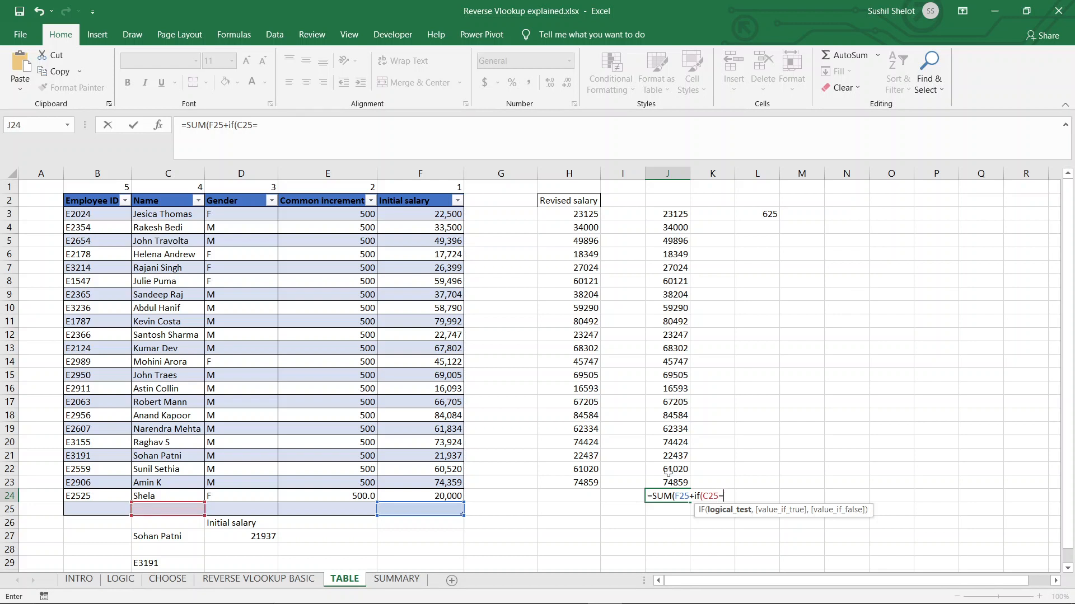
{"action": "type", "text": "\"F\","}
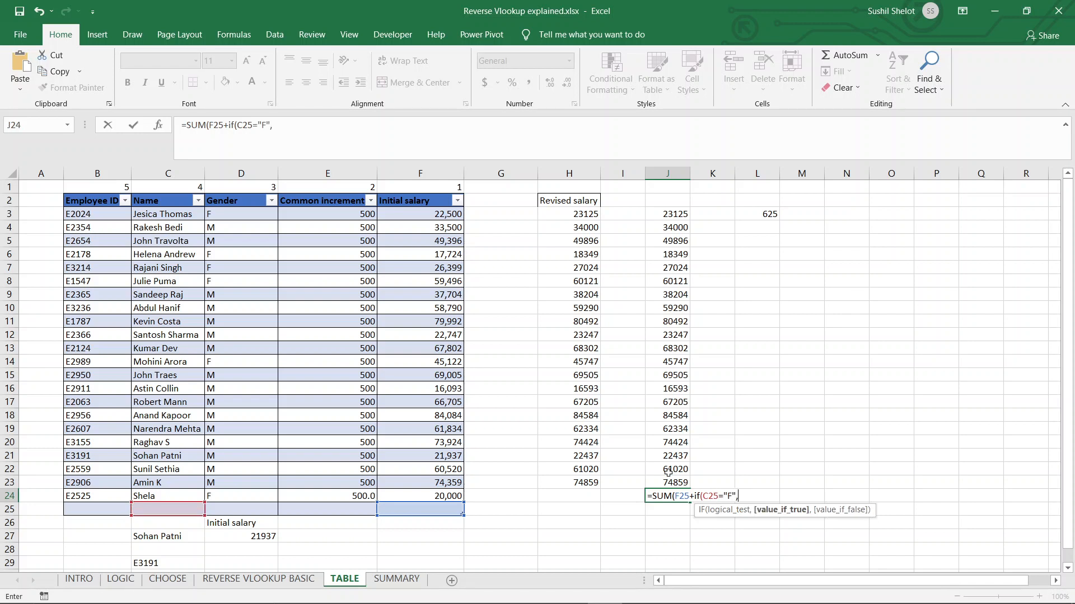
{"action": "type", "text": "v"}
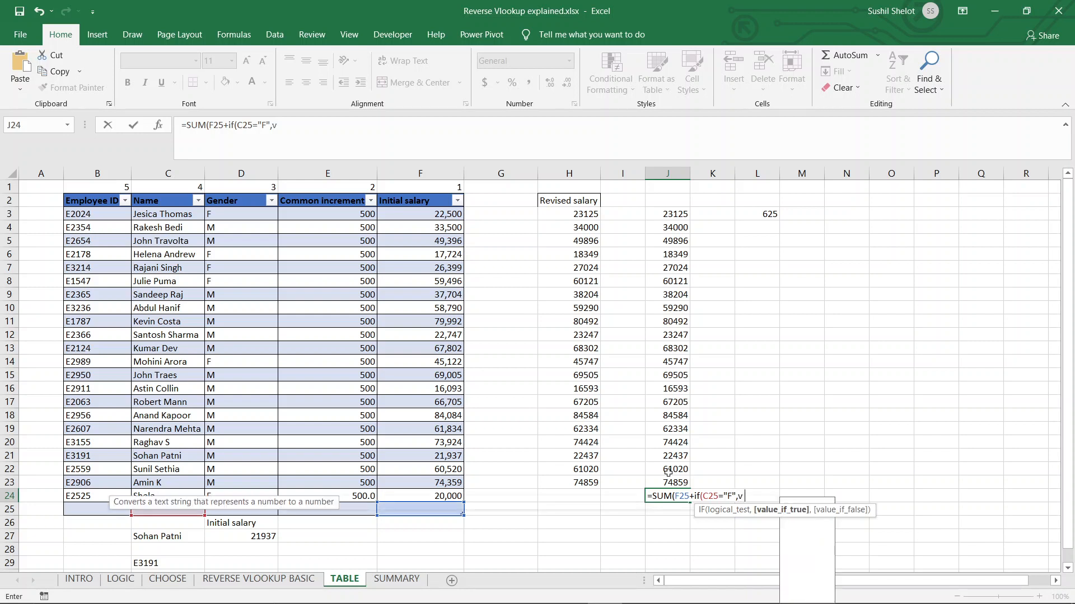
{"action": "type", "text": "lookup"}
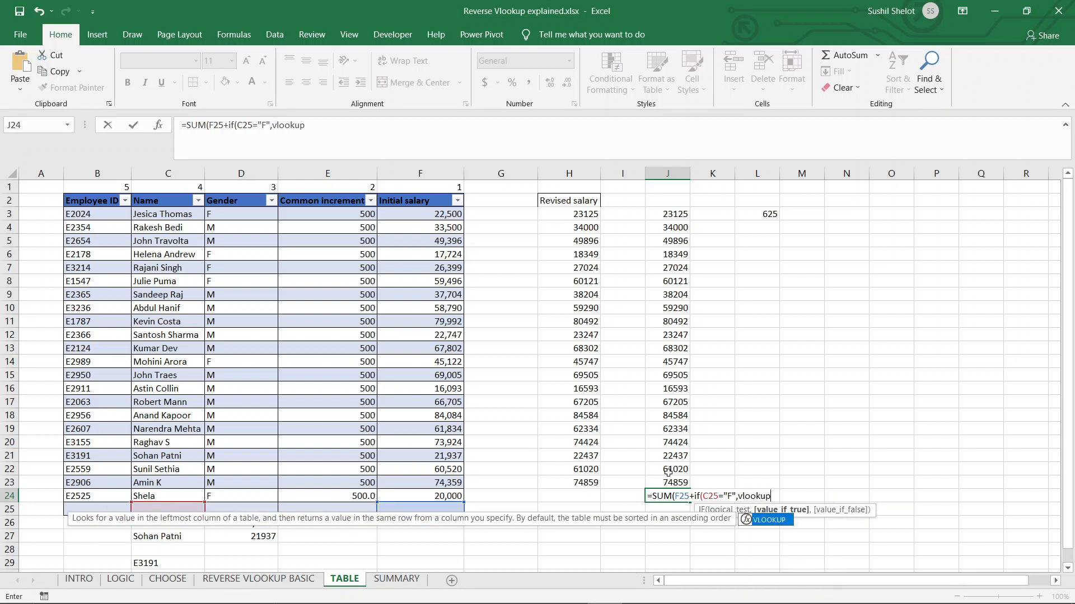
{"action": "double_click", "coordinate": [763, 525]}
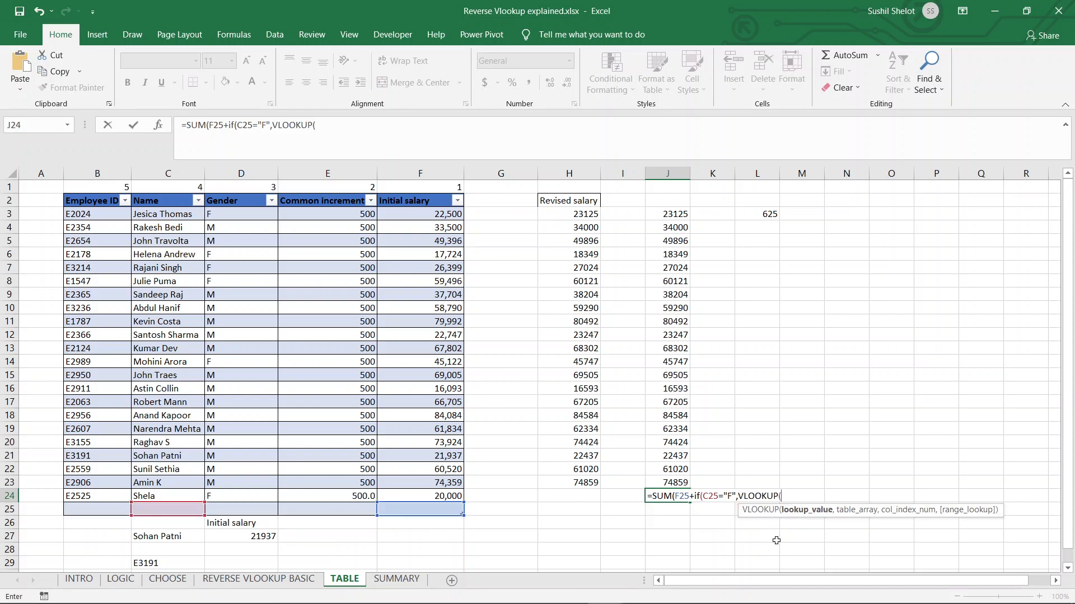
Set F25 as the VLOOKUP's lookup value and nest CHOOSE with the index array {5,4,3,2,1} in the J24 formula.
{"action": "type", "text": "("}
{"action": "left_click", "coordinate": [427, 510]}
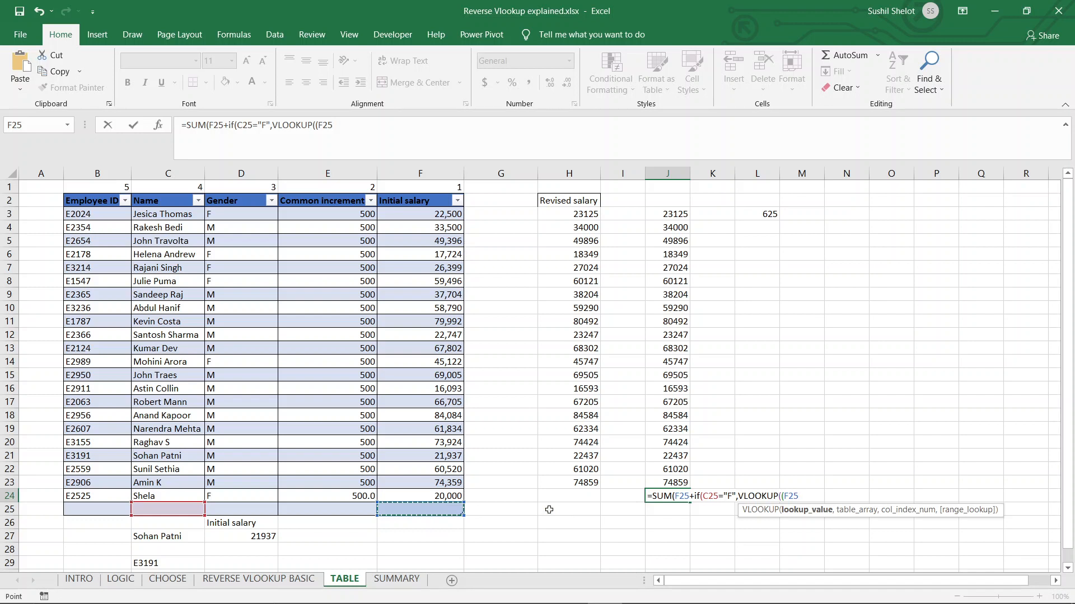
{"action": "type", "text": ",choo"}
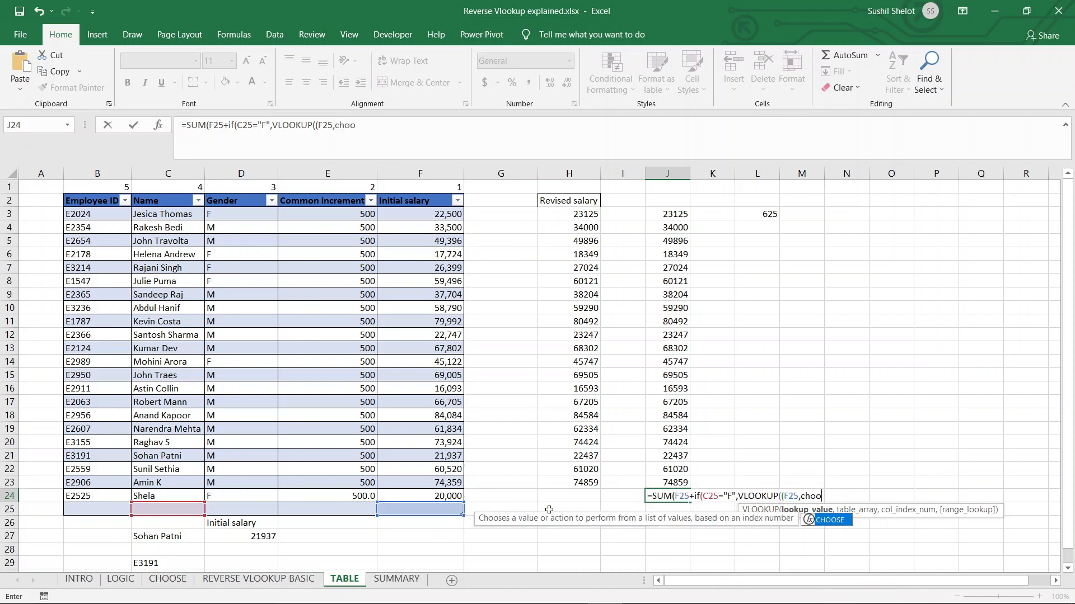
{"action": "double_click", "coordinate": [825, 522]}
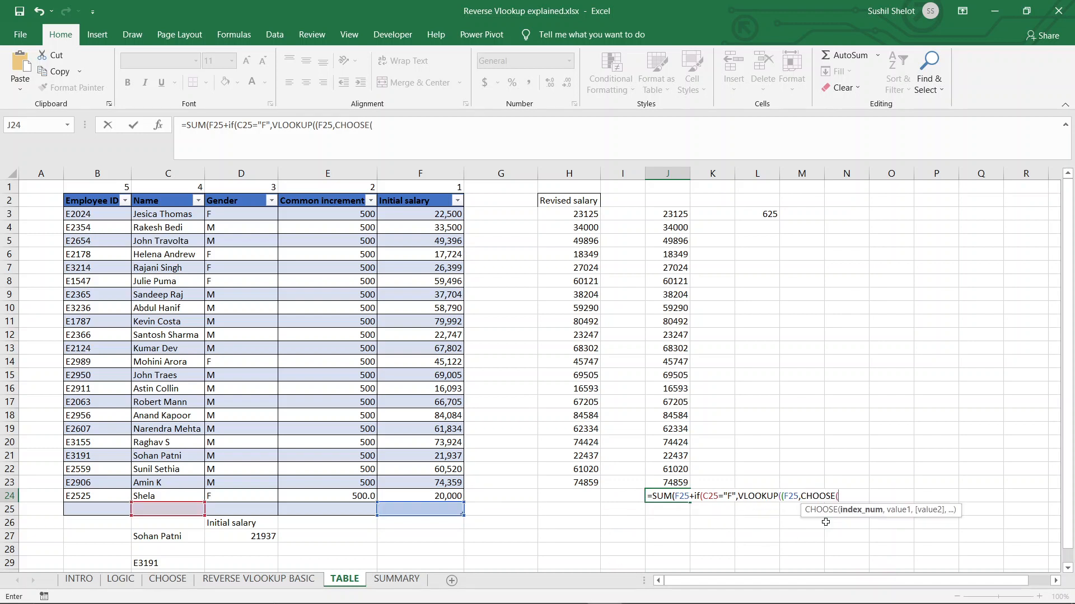
{"action": "type", "text": "{5,4,3,2,1},"}
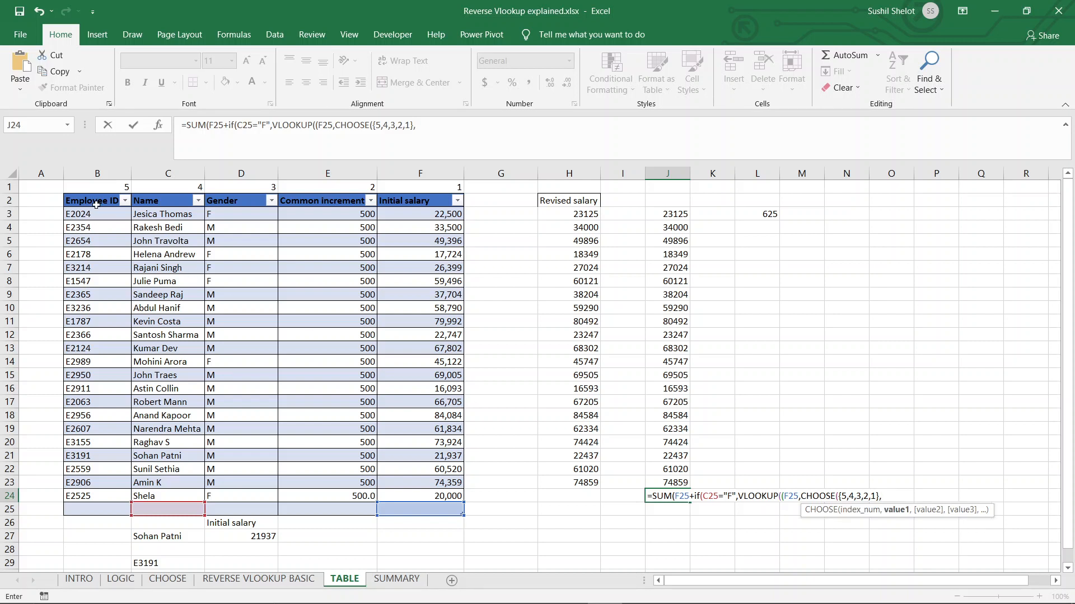
Add the full Employee ID, Name, Gender, Common increment and Initial salary table columns, headers included, as the CHOOSE values.
{"action": "left_click_drag", "start_coordinate": [96, 205], "coordinate": [99, 512]}
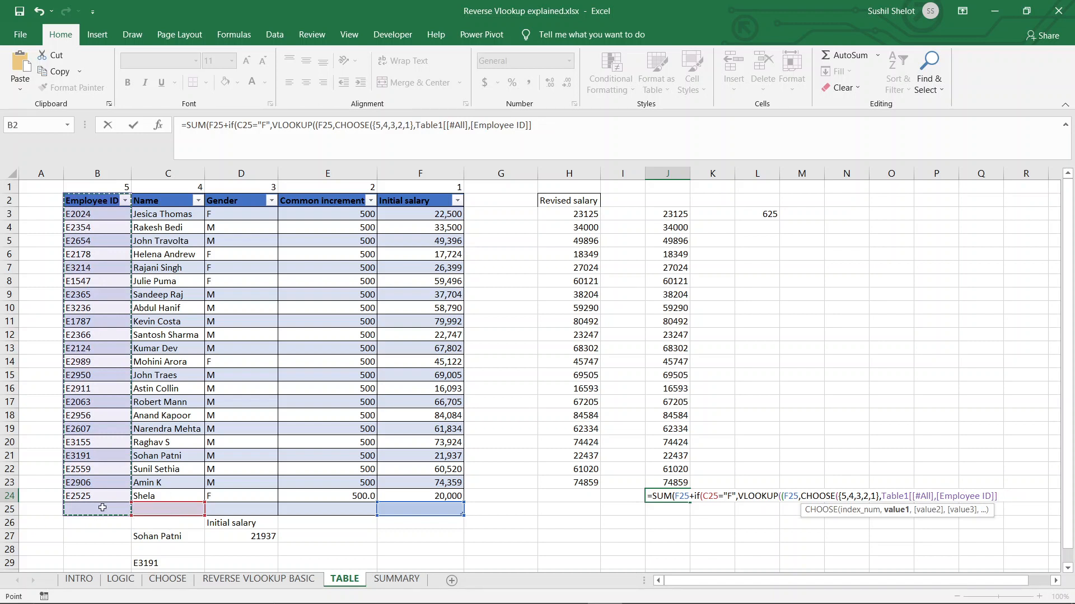
{"action": "type", "text": ","}
{"action": "left_click_drag", "start_coordinate": [167, 204], "coordinate": [174, 510]}
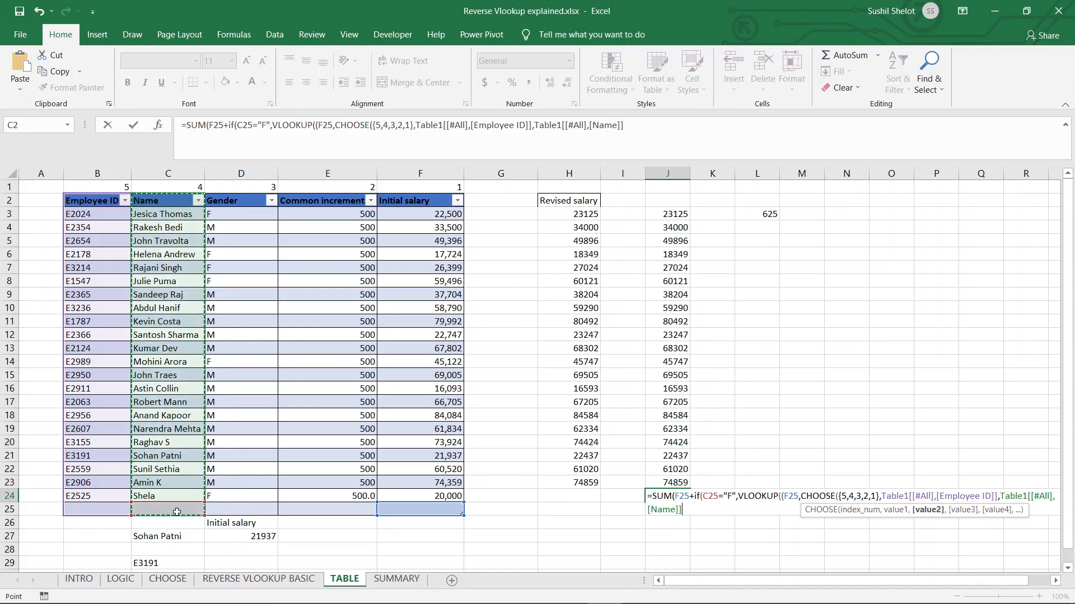
{"action": "type", "text": ","}
{"action": "left_click_drag", "start_coordinate": [238, 203], "coordinate": [246, 516]}
{"action": "type", "text": ","}
{"action": "left_click_drag", "start_coordinate": [324, 202], "coordinate": [369, 512]}
{"action": "type", "text": ","}
{"action": "left_click_drag", "start_coordinate": [404, 202], "coordinate": [417, 506]}
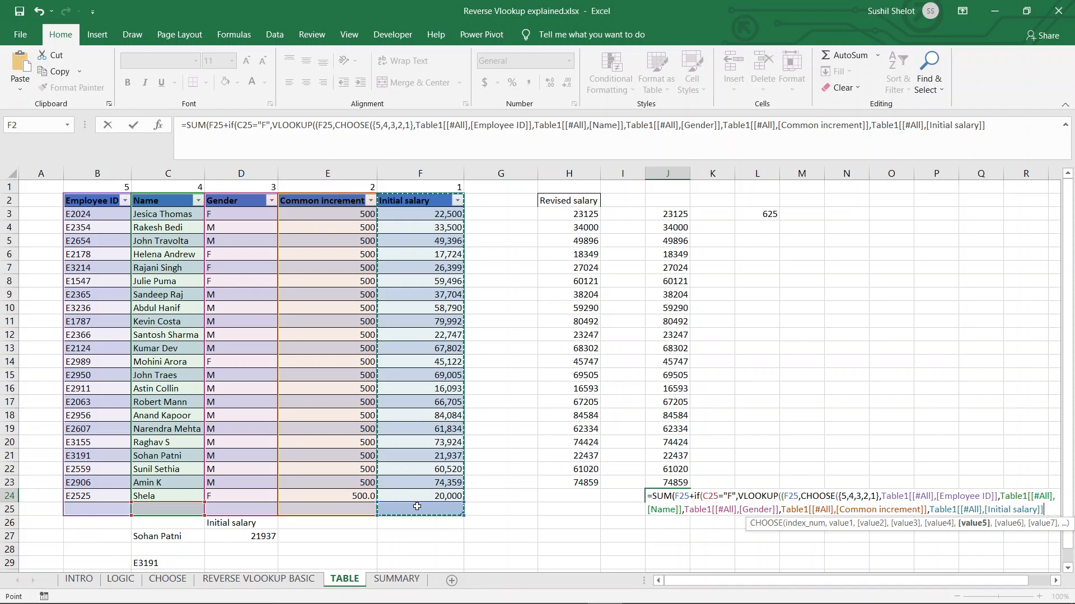
Finish the VLOOKUP with column 2, match 0 and *1.25, copy it as the IF's false value, and try to commit the formula.
{"action": "type", "text": ")"}
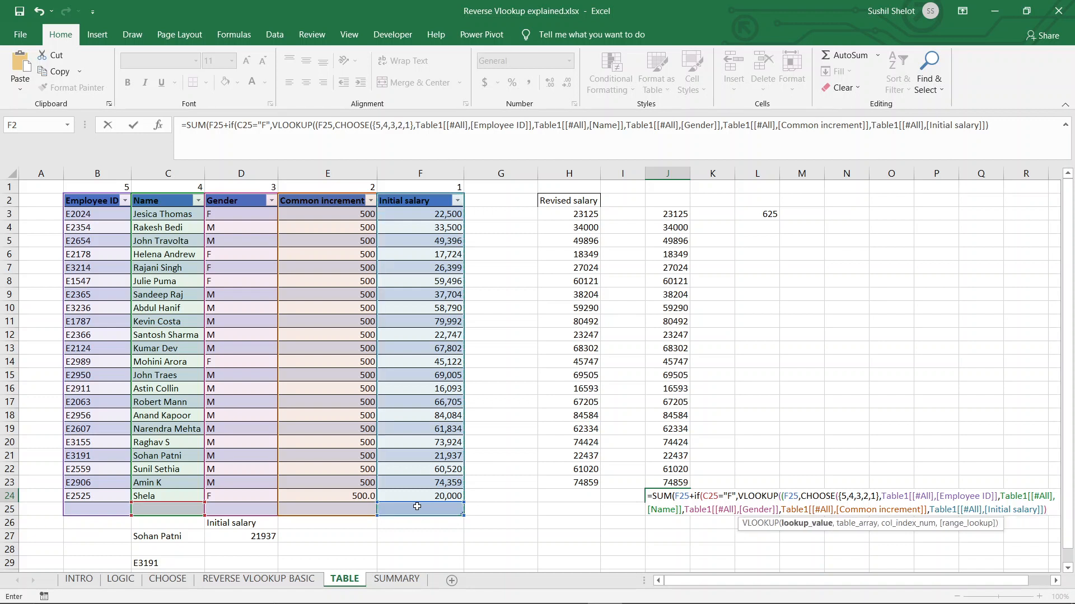
{"action": "type", "text": ",2,0"}
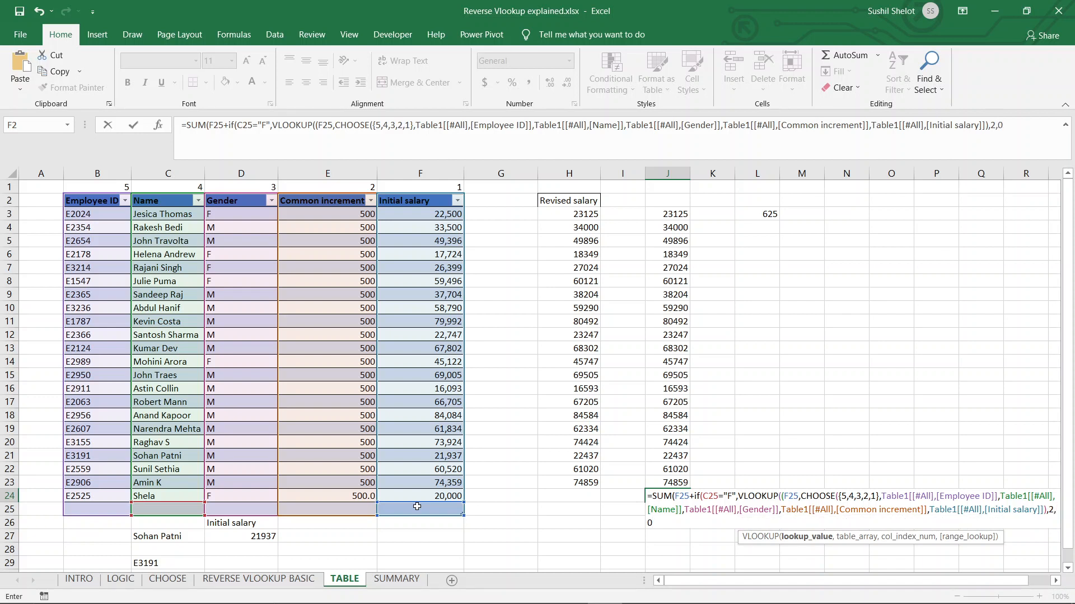
{"action": "type", "text": ")*1.25,"}
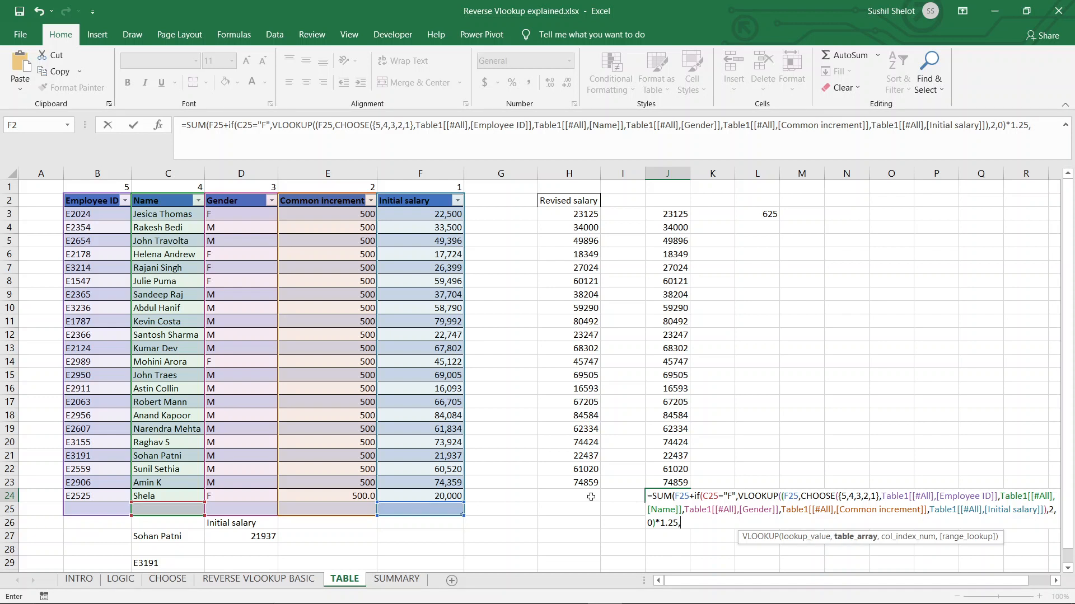
{"action": "left_click_drag", "start_coordinate": [740, 496], "coordinate": [657, 526]}
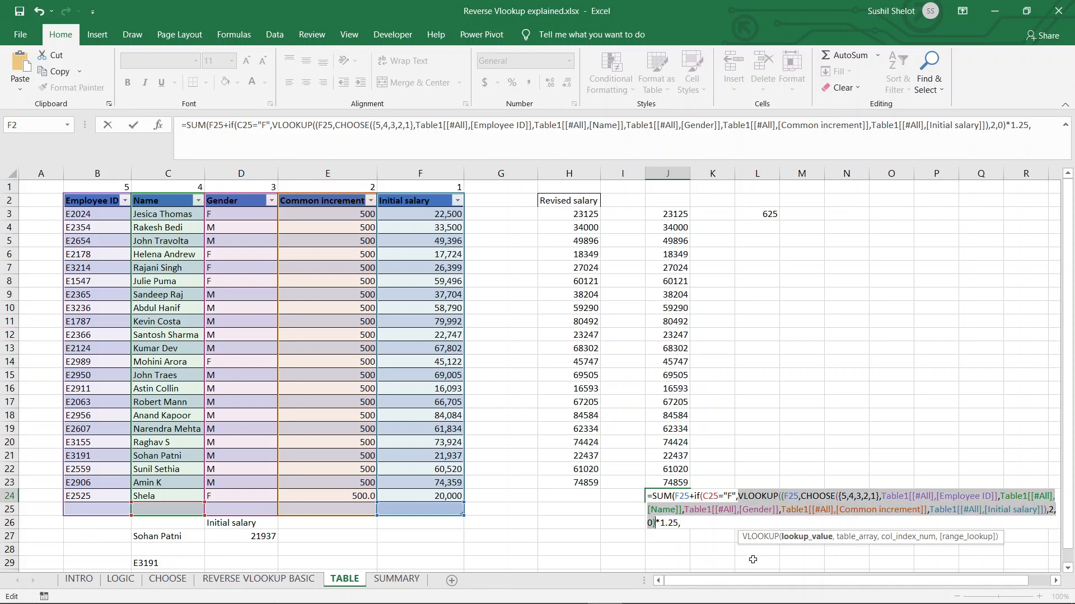
{"action": "left_click", "coordinate": [696, 525]}
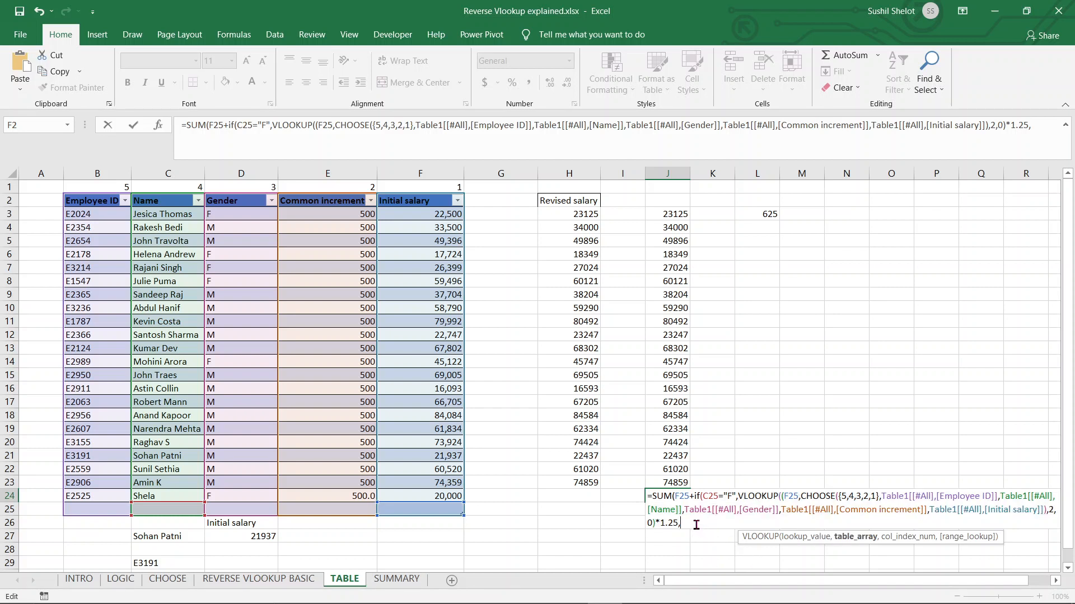
{"action": "key", "text": "ctrl+v"}
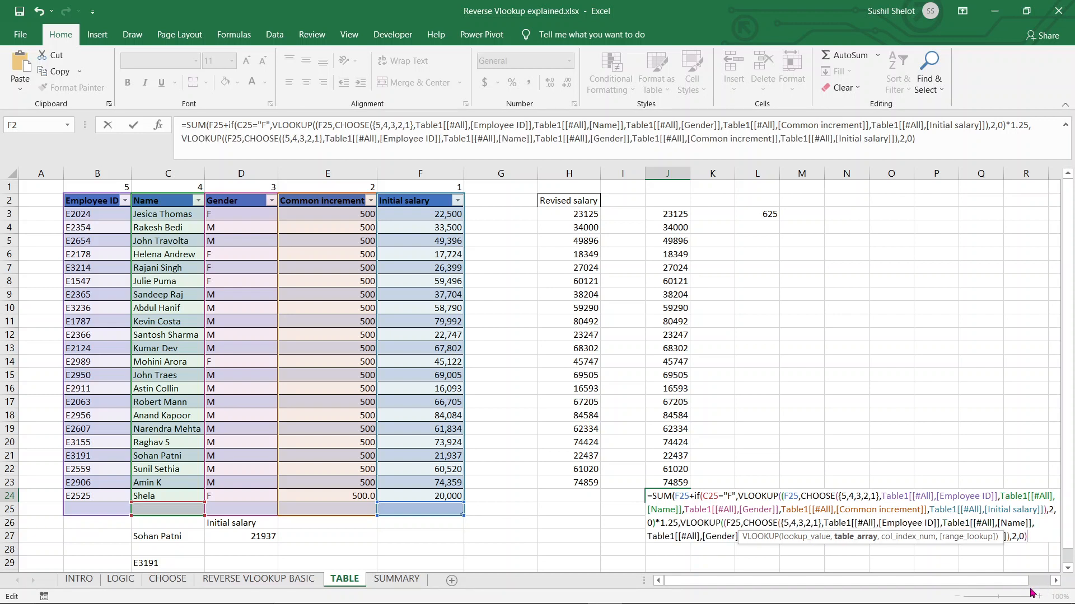
{"action": "type", "text": ")"}
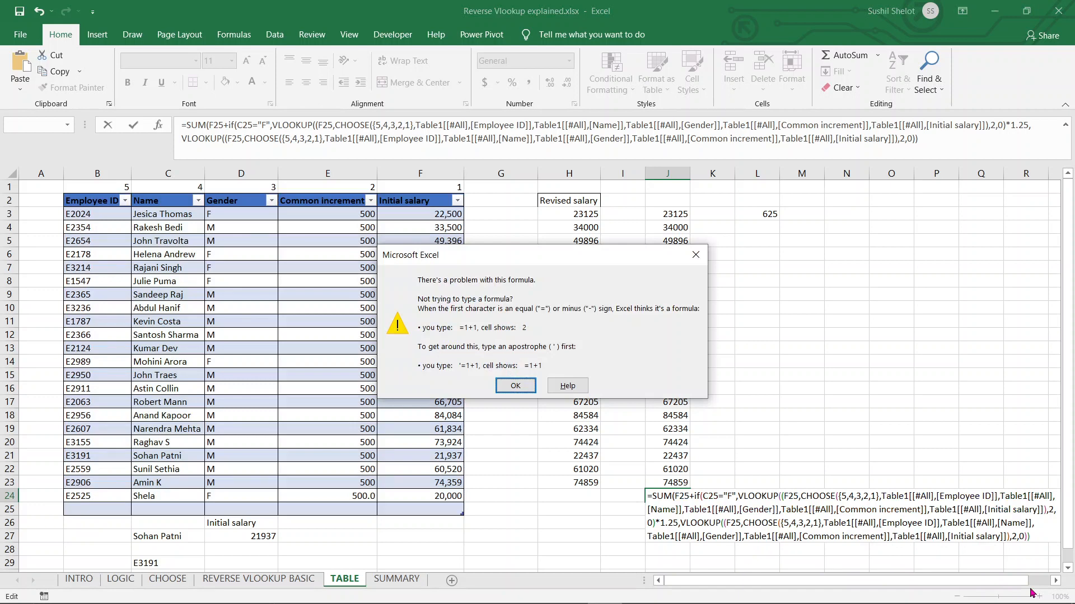
{"action": "left_click", "coordinate": [515, 382]}
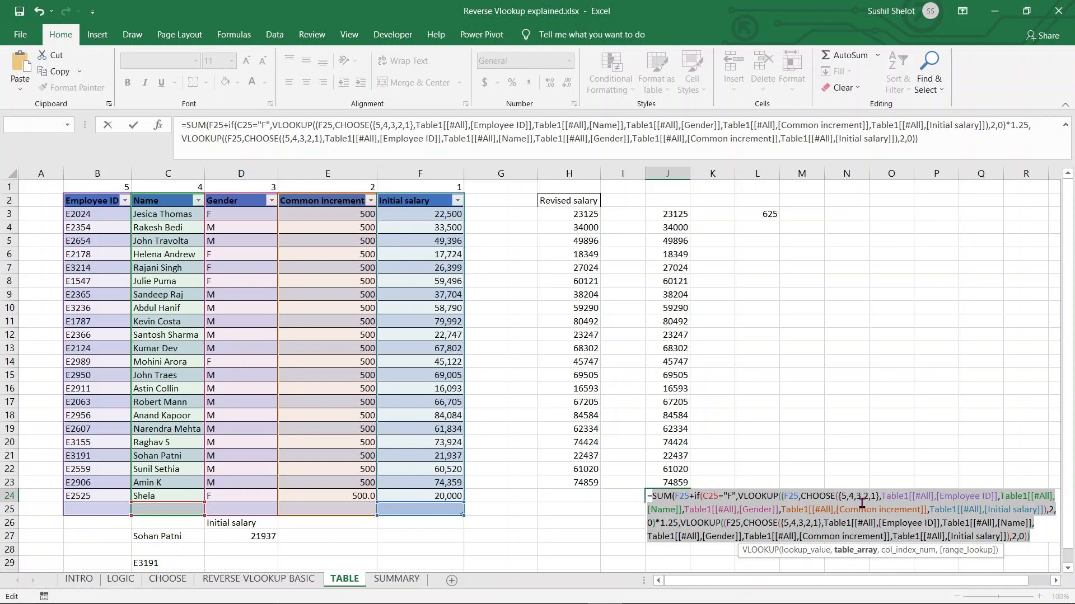
Replace the J24 formula with SUM, IF and VLOOKUP on Table1 row references, CHOOSE {5,4,3,2,1} over B2:B24 to F2:F24, column 2, and *1.25 for "F".
{"action": "type", "text": "=SUM(Table1[@[Initial salary]]+IF(Table1[@Gender]=\"F\",VLOOKUP(Table1[@[Initial salary]],CHOOSE({5,4,3,2,1},B2:B24,C2:C24,D2:D24,E2:E24,F2:F24),2,0)*1.25,VLOOKUP(Table1[@[Initial salary]],CHOOSE({5,4,3,2,1},B2:B24,C2:C24,D2:D24,E2:E24,F2:F24),2,0)))"}
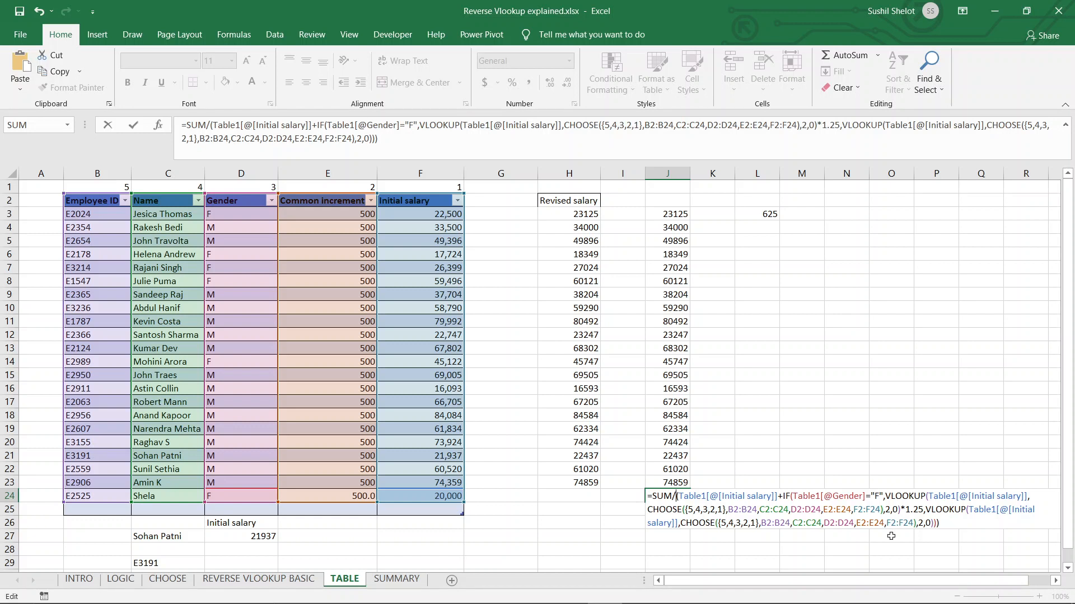
{"action": "key", "text": "BackSpace"}
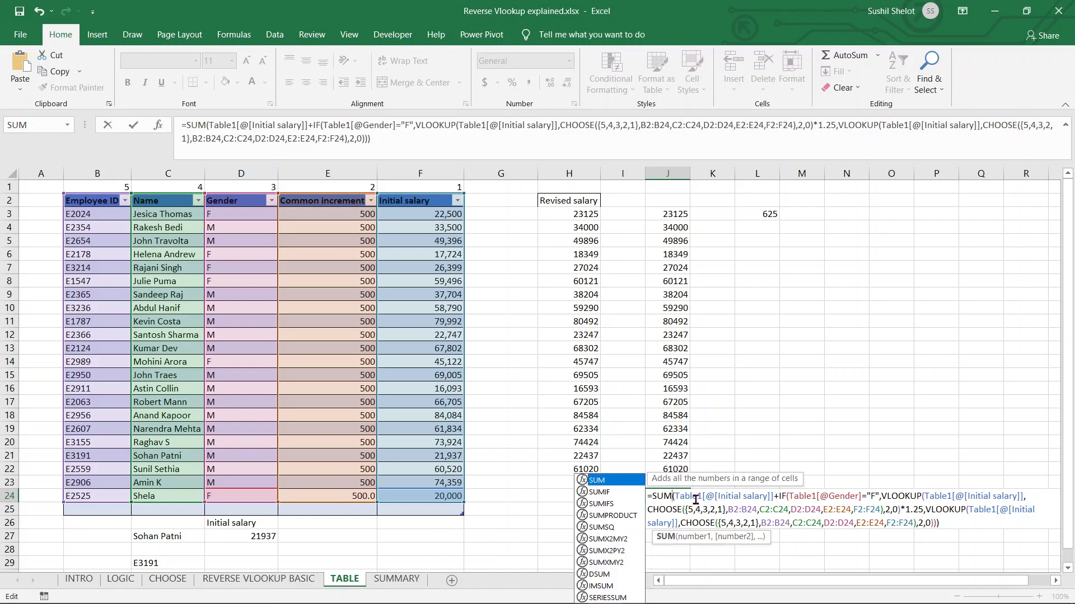
{"action": "left_click", "coordinate": [665, 497]}
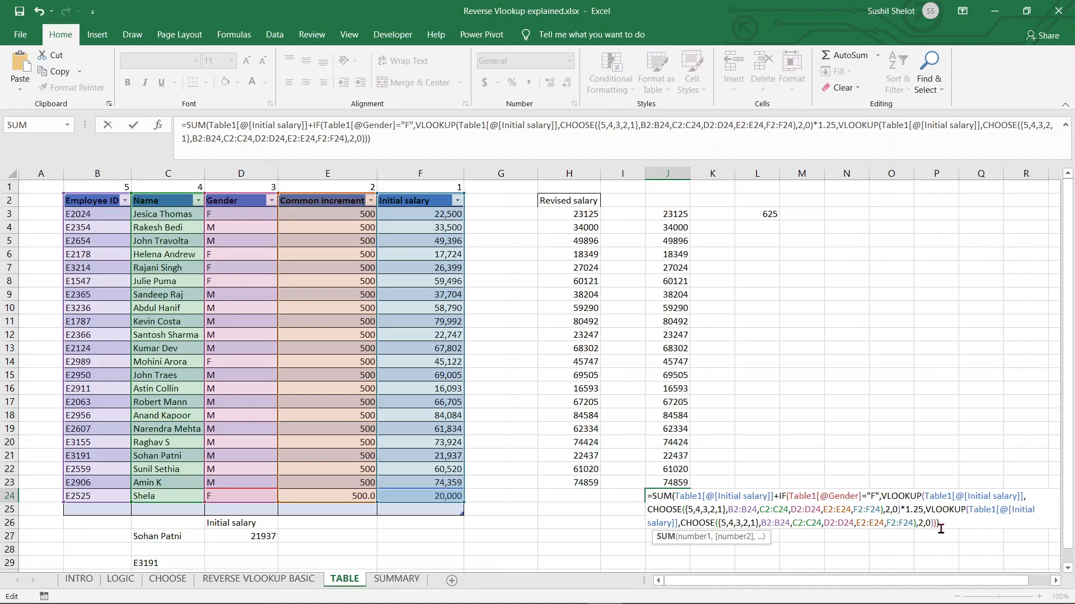
{"action": "key", "text": "Return"}
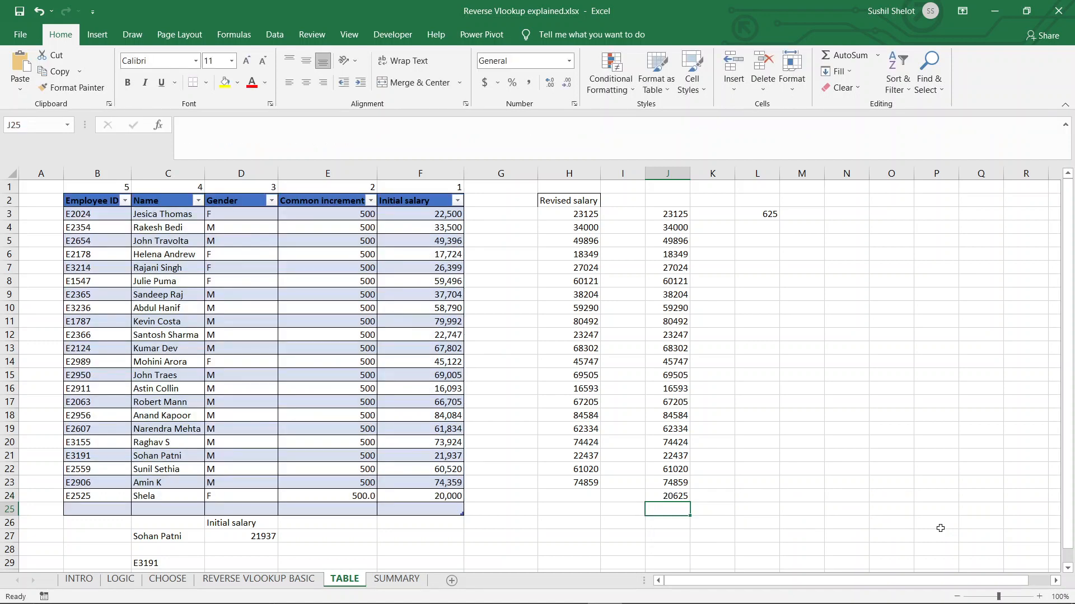
Start another employee record in row 25 of the table, entering the employee ID, the name and gender F.
{"action": "left_click", "coordinate": [110, 510]}
{"action": "type", "text": "E"}
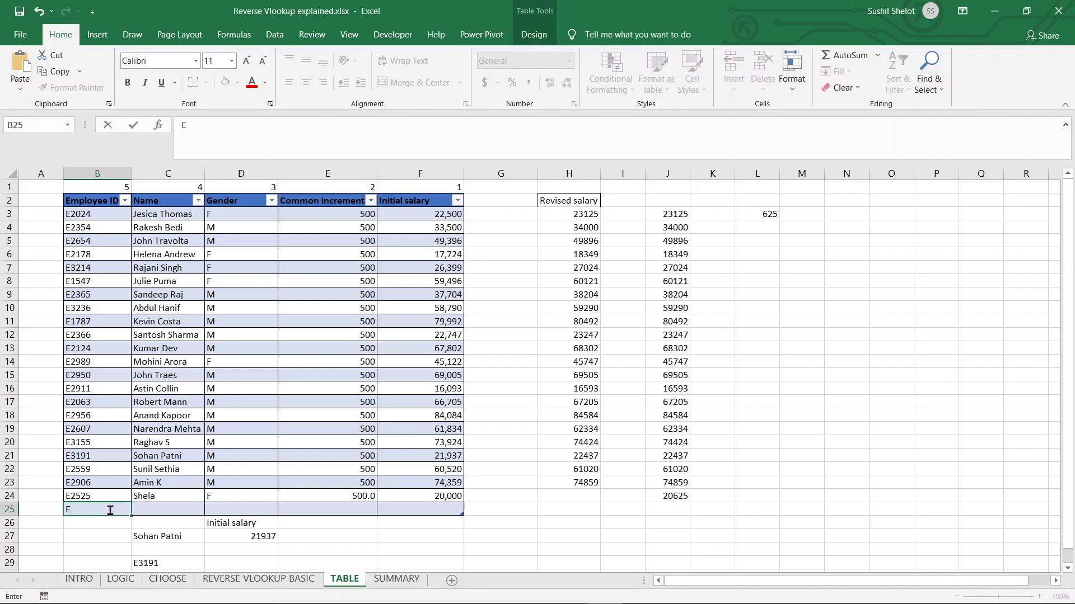
{"action": "type", "text": "2654"}
{"action": "key", "text": "Tab"}
{"action": "type", "text": "kk"}
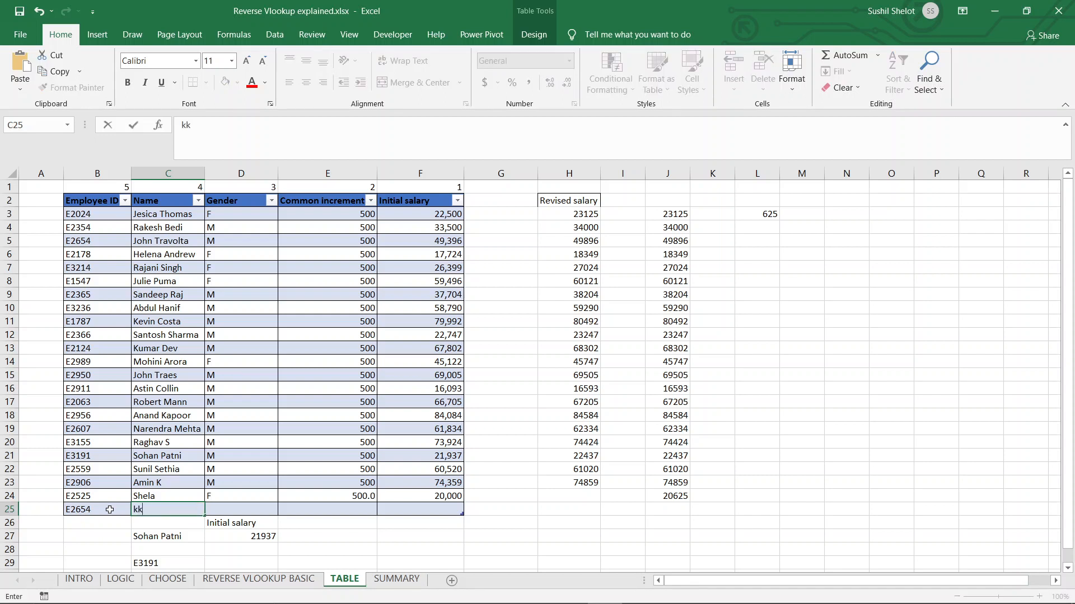
{"action": "key", "text": "Tab"}
{"action": "type", "text": "F"}
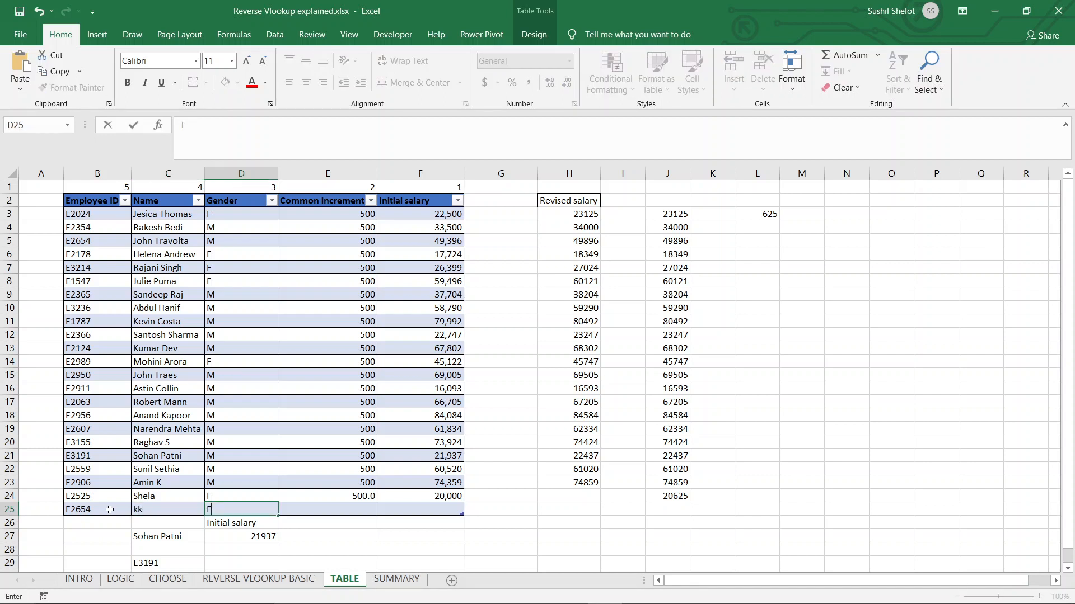
Complete the row 25 record with common increment 500 and initial salary 15000.
{"action": "key", "text": "Tab"}
{"action": "type", "text": "5000"}
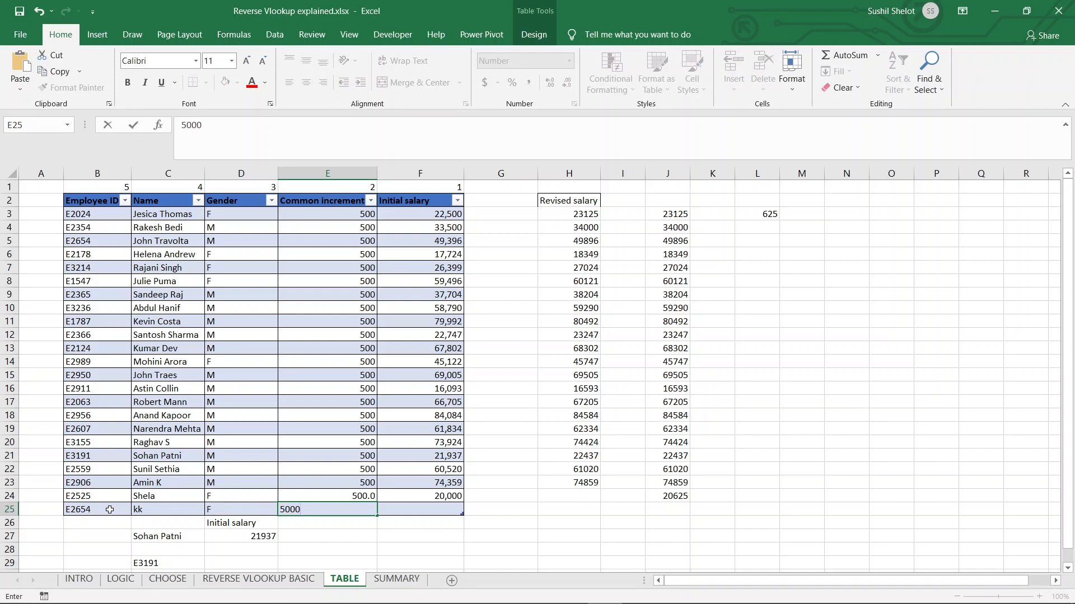
{"action": "key", "text": "BackSpace"}
{"action": "key", "text": "Tab"}
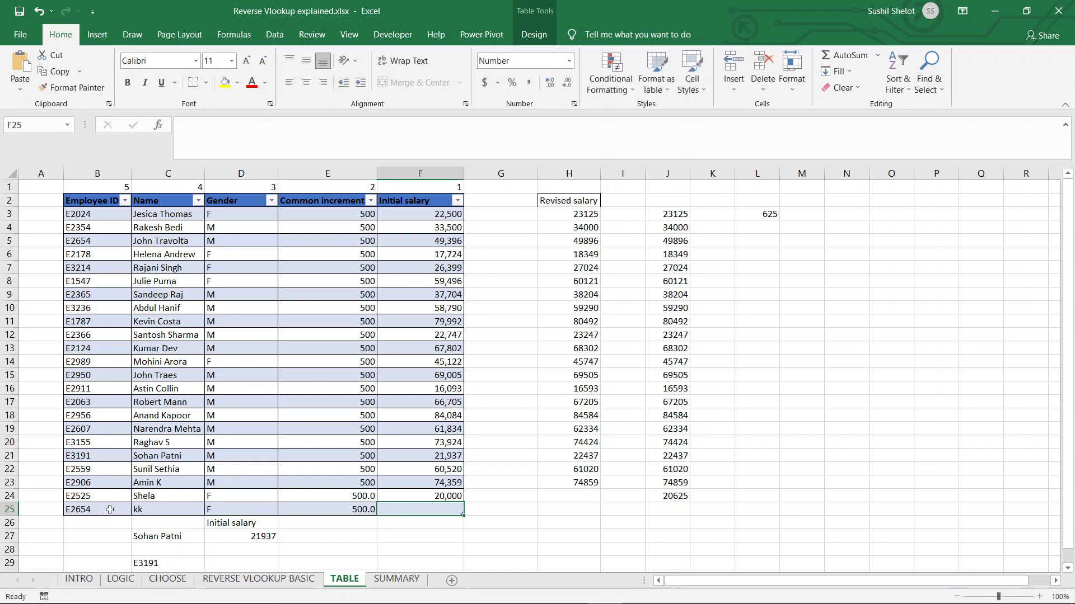
{"action": "type", "text": "15000"}
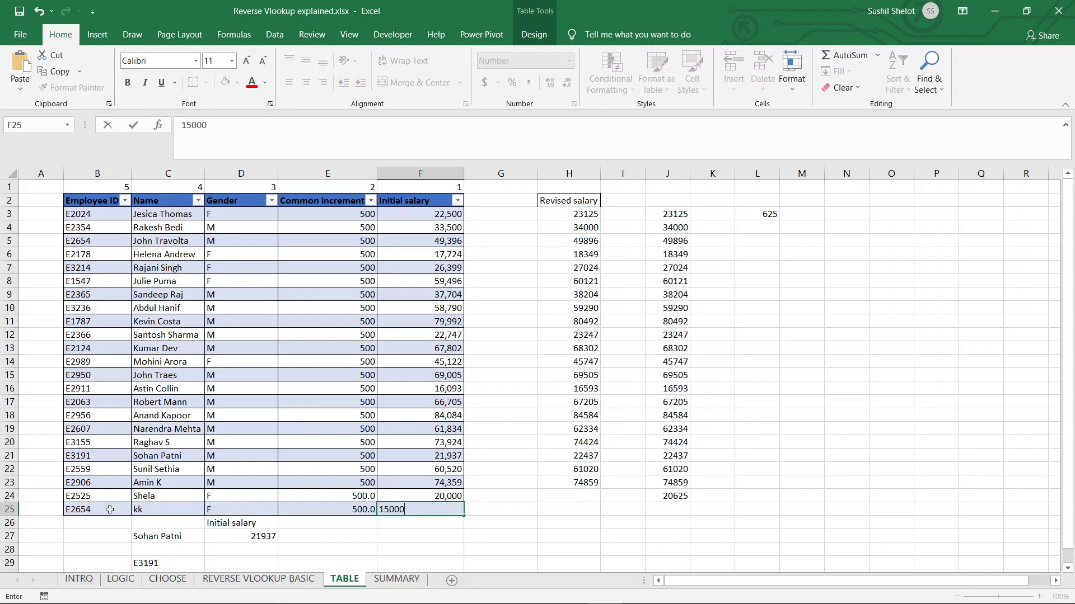
{"action": "key", "text": "Return"}
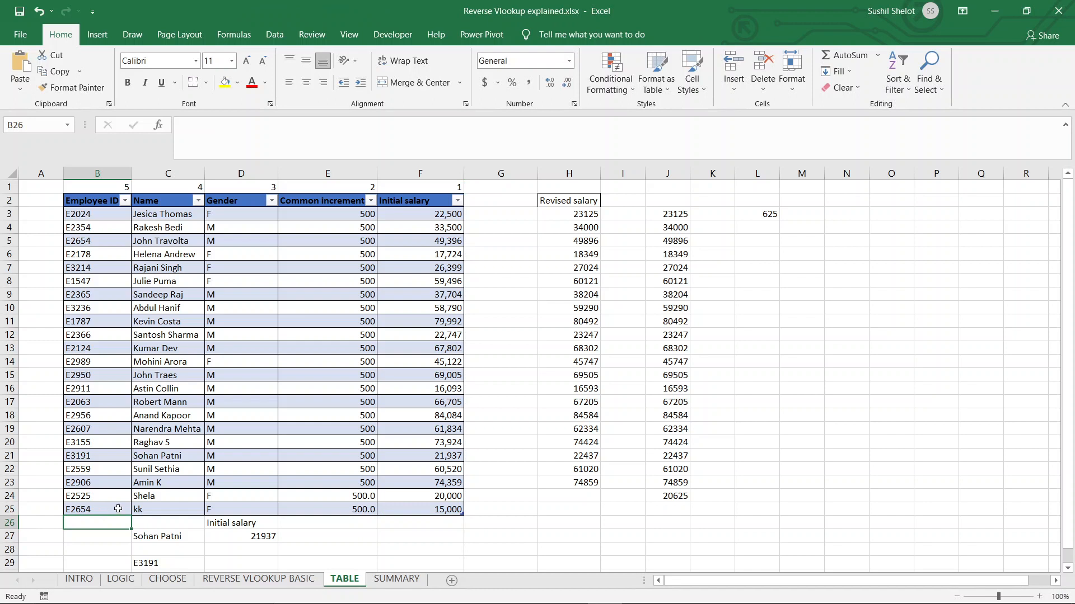
Fill the revised salary formula from J24 down to J25 and compare the formulas in J25 and J3.
{"action": "left_click", "coordinate": [682, 498]}
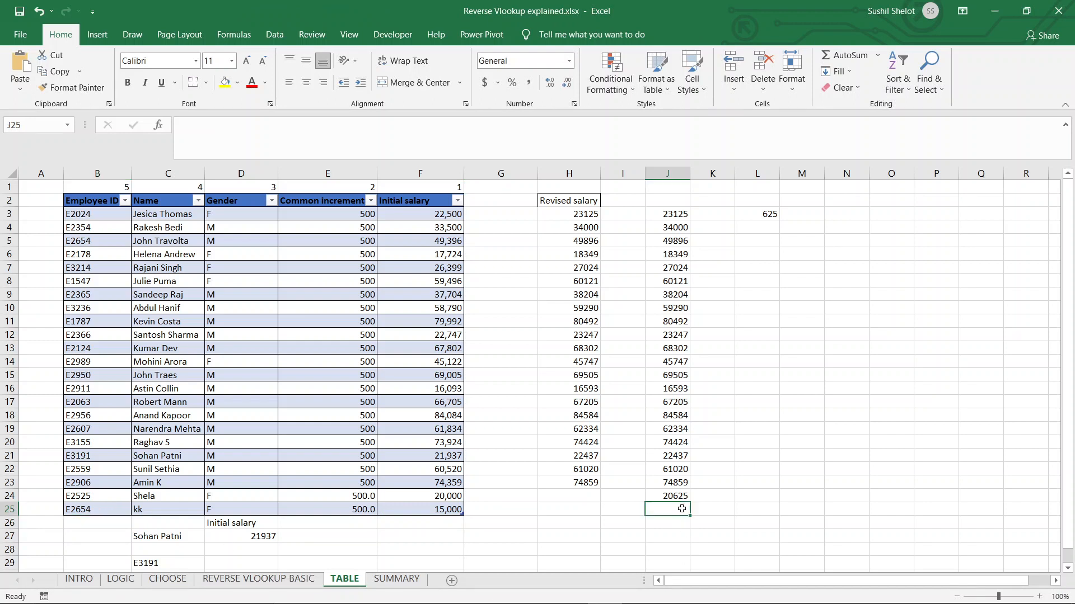
{"action": "left_click_drag", "start_coordinate": [690, 506], "coordinate": [734, 511]}
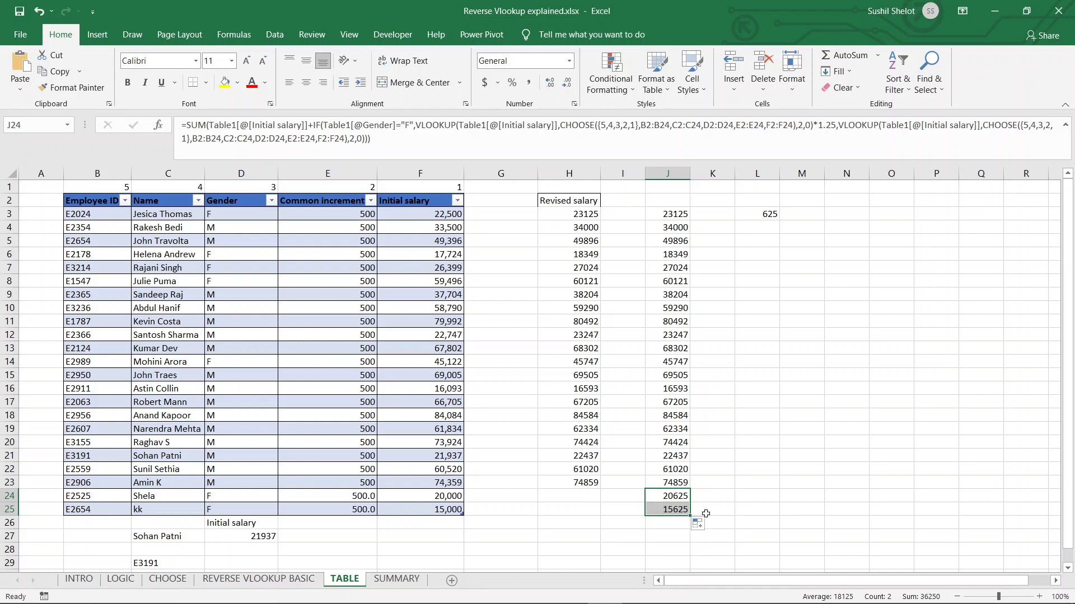
{"action": "left_click", "coordinate": [680, 511]}
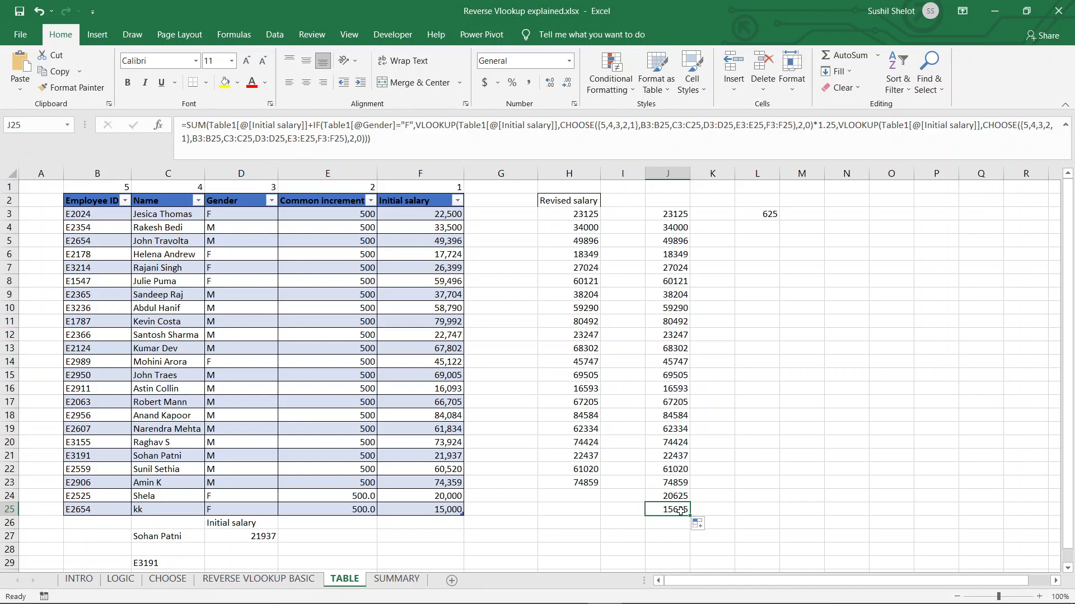
{"action": "left_click", "coordinate": [663, 214]}
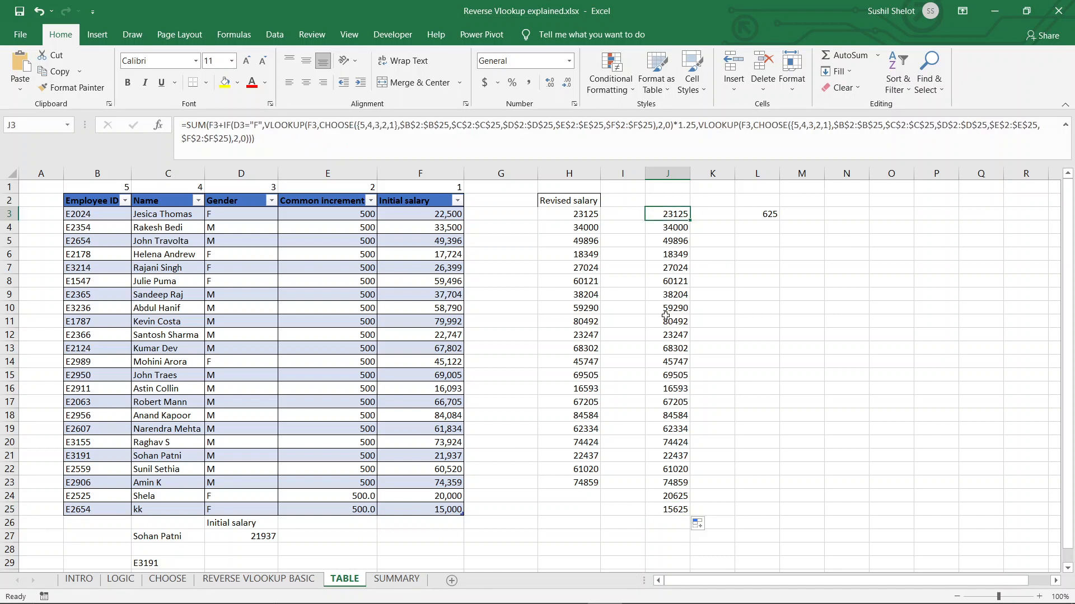
Compare the revised salary formulas in J25 and J3, then inspect the ranges referenced by the J25 formula.
{"action": "left_click", "coordinate": [679, 509]}
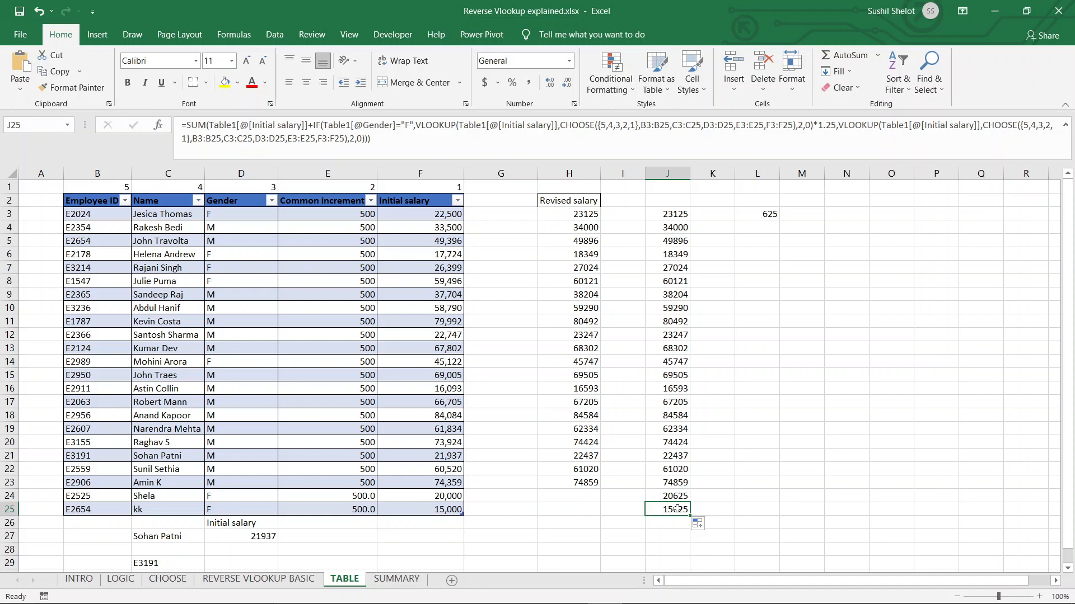
{"action": "left_click", "coordinate": [670, 217]}
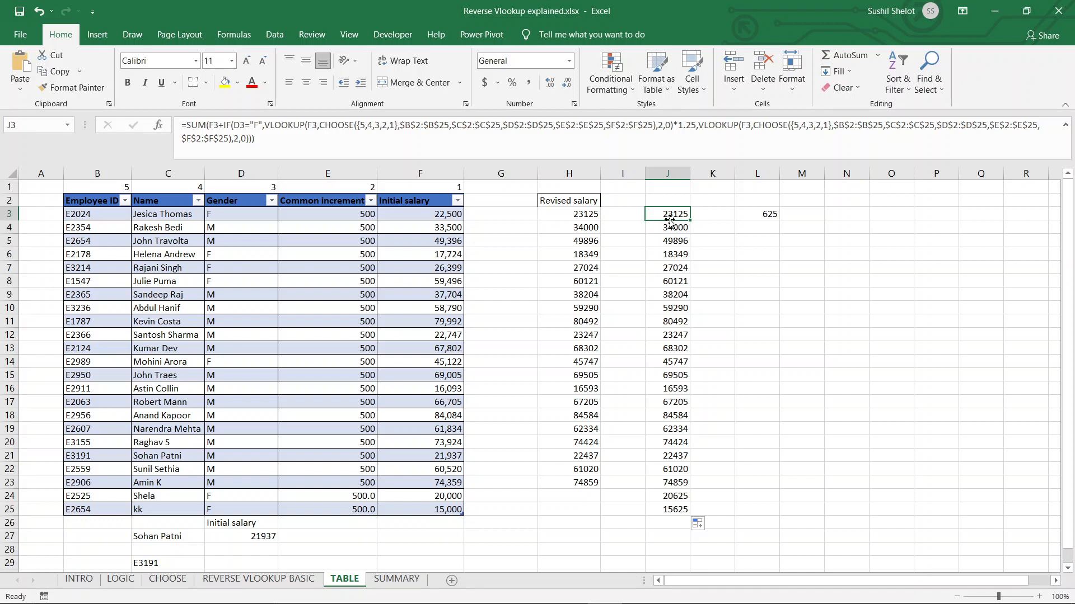
{"action": "left_click", "coordinate": [668, 510]}
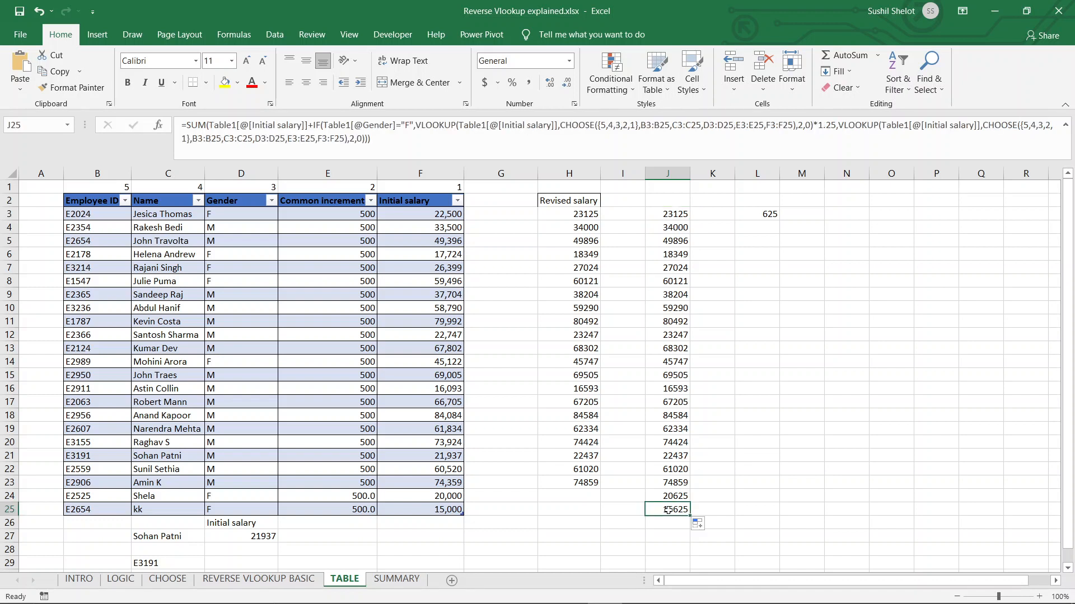
{"action": "left_click", "coordinate": [351, 139]}
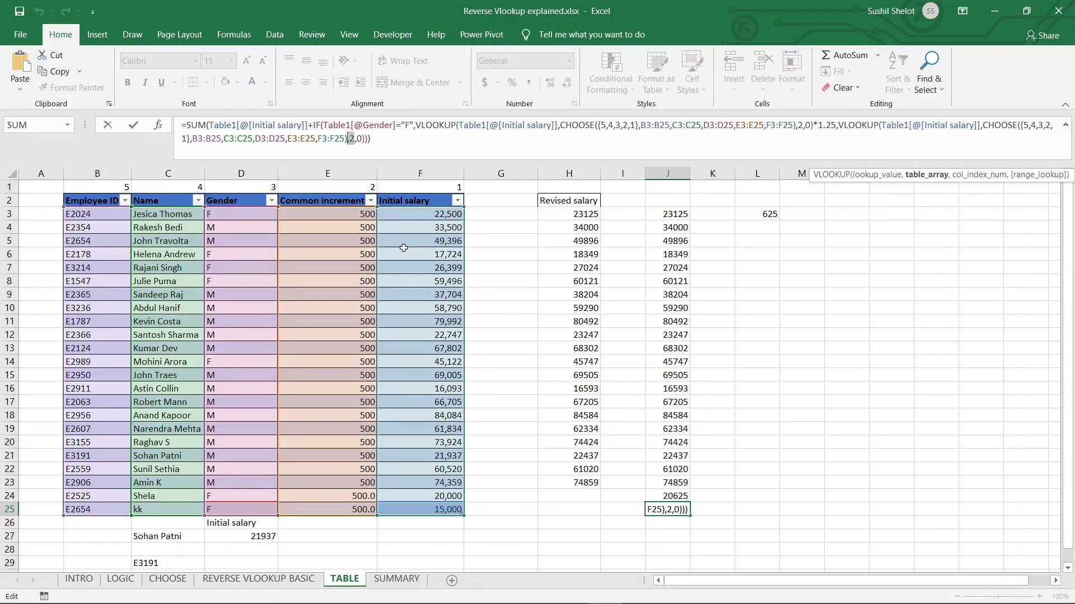
{"action": "key", "text": "ctrl+Return"}
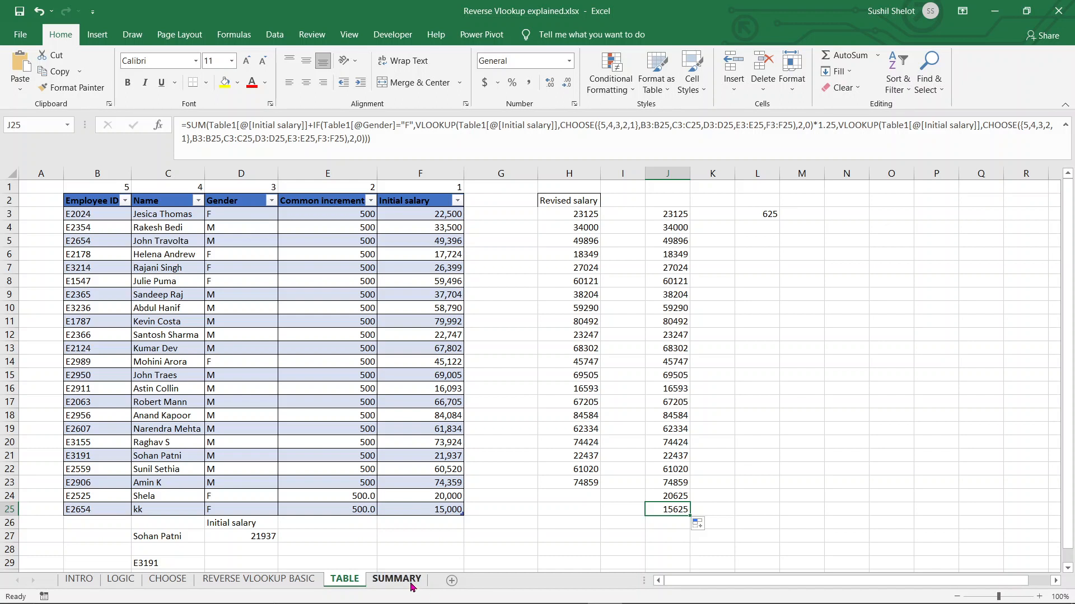
Extend the table with a new column headed "Revised" in G2.
{"action": "left_click", "coordinate": [518, 201]}
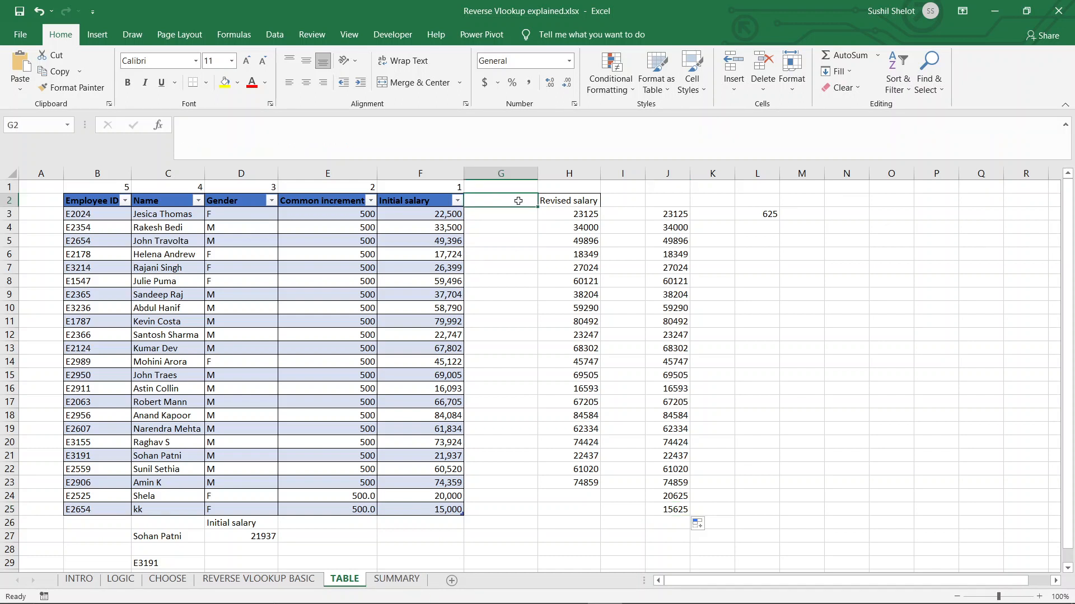
{"action": "type", "text": "Revised"}
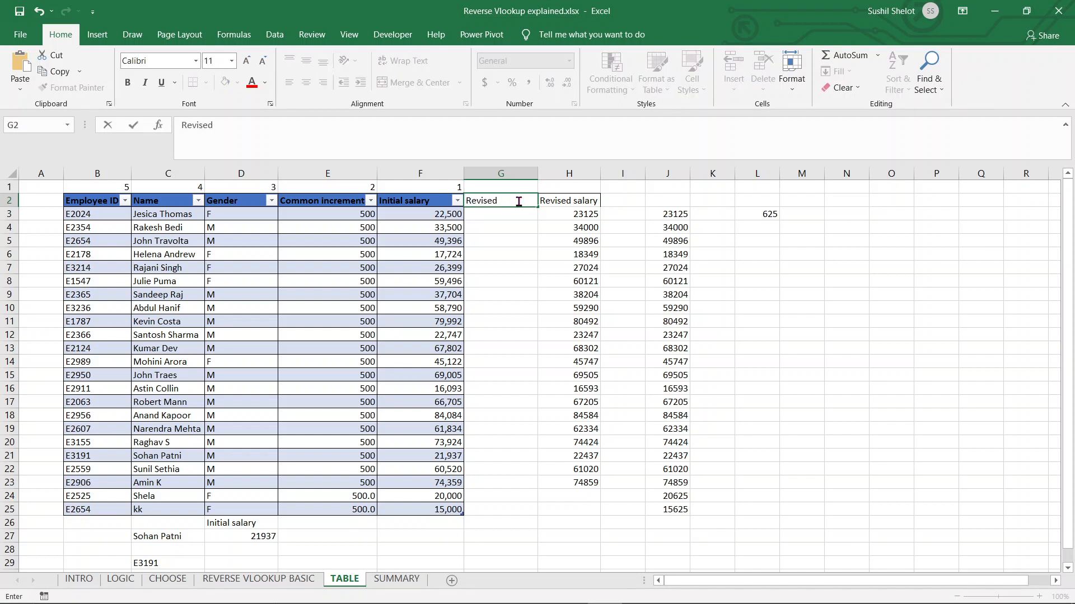
{"action": "key", "text": "Tab"}
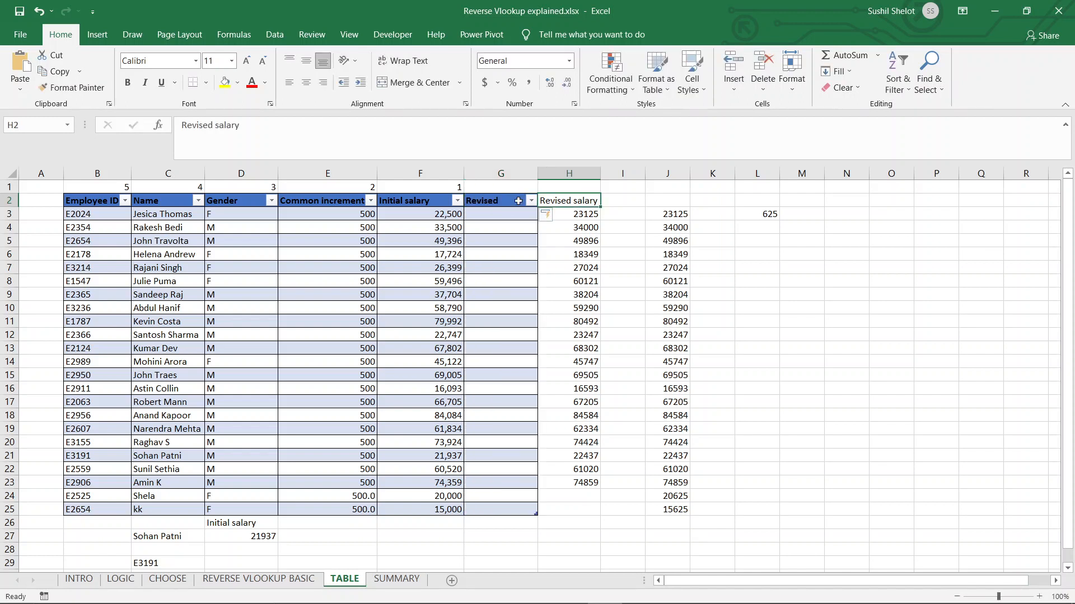
Fill G3:G25 with SUM of Initial salary plus IF/VLOOKUP, using CHOOSE {5,4,3,2,1} over Table1[#All] columns, column 2, exact match and *1.25 for "F".
{"action": "left_click", "coordinate": [516, 213]}
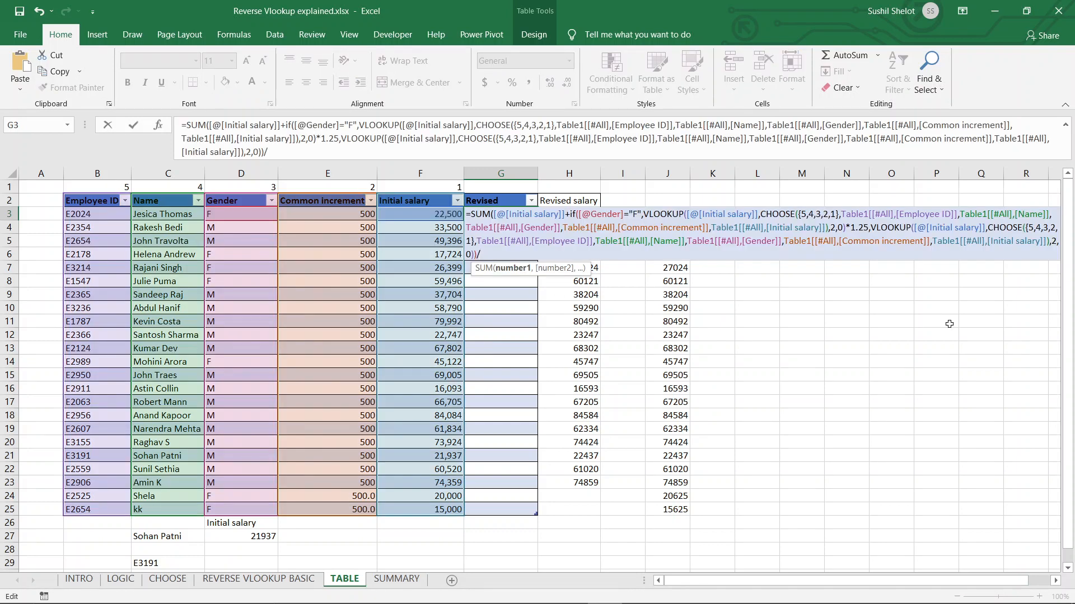
{"action": "key", "text": "BackSpace"}
{"action": "key", "text": "Return"}
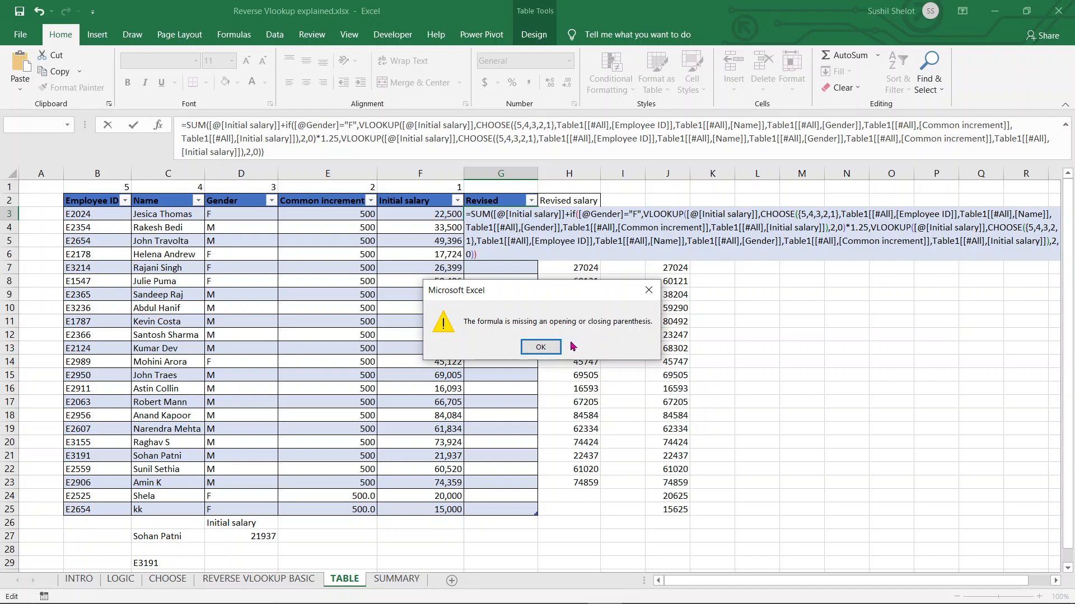
{"action": "left_click", "coordinate": [541, 348]}
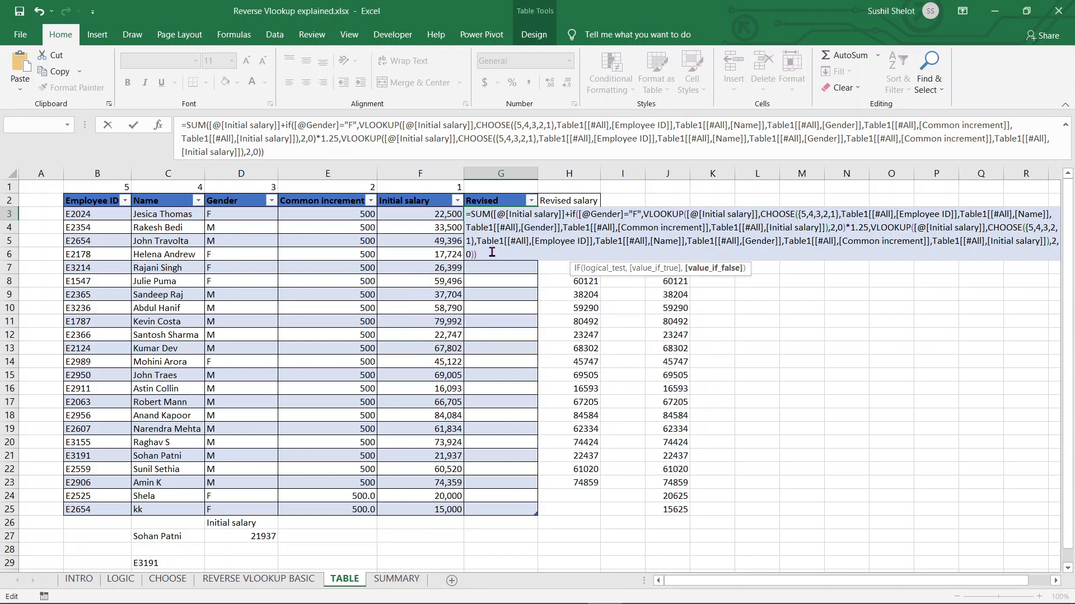
{"action": "type", "text": ")"}
{"action": "key", "text": "Return"}
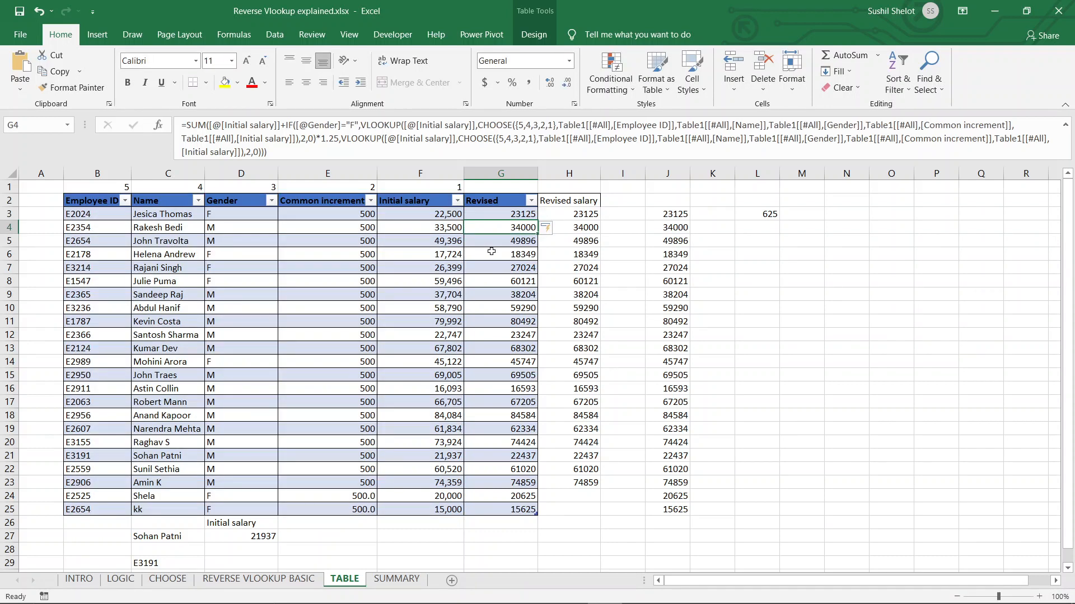
{"action": "left_click", "coordinate": [497, 215]}
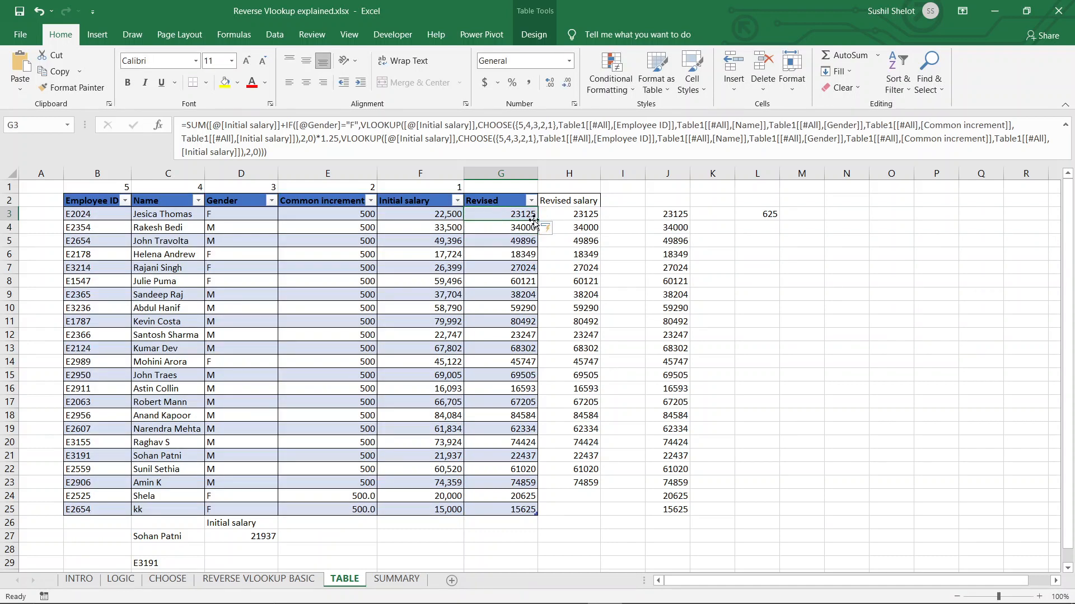
{"action": "left_click_drag", "start_coordinate": [536, 221], "coordinate": [529, 510]}
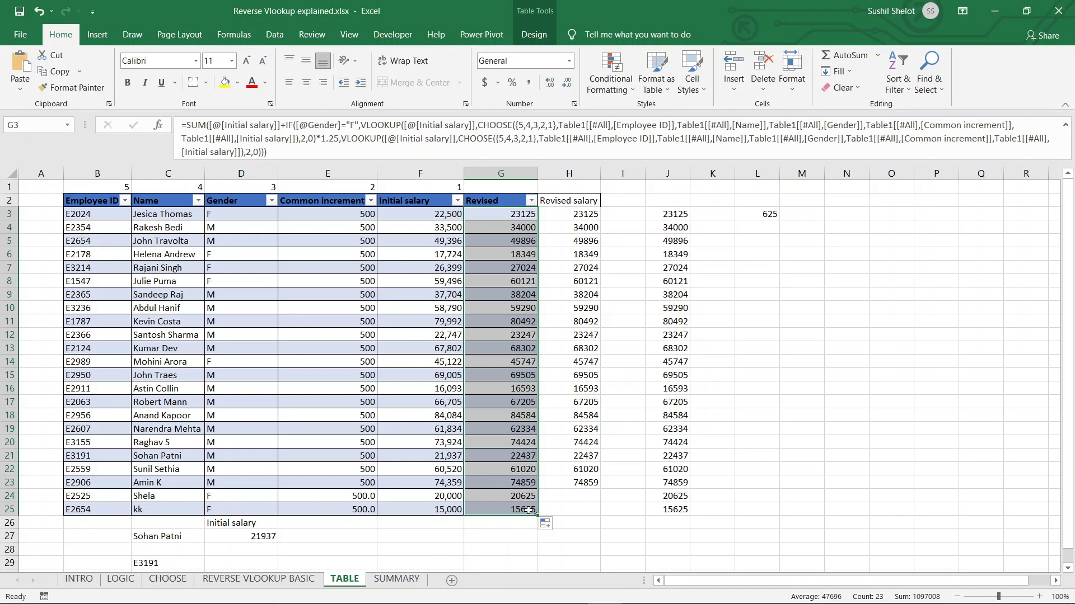
Insert a sheet row directly below the table and enter a new employee ID in B26.
{"action": "right_click", "coordinate": [17, 526]}
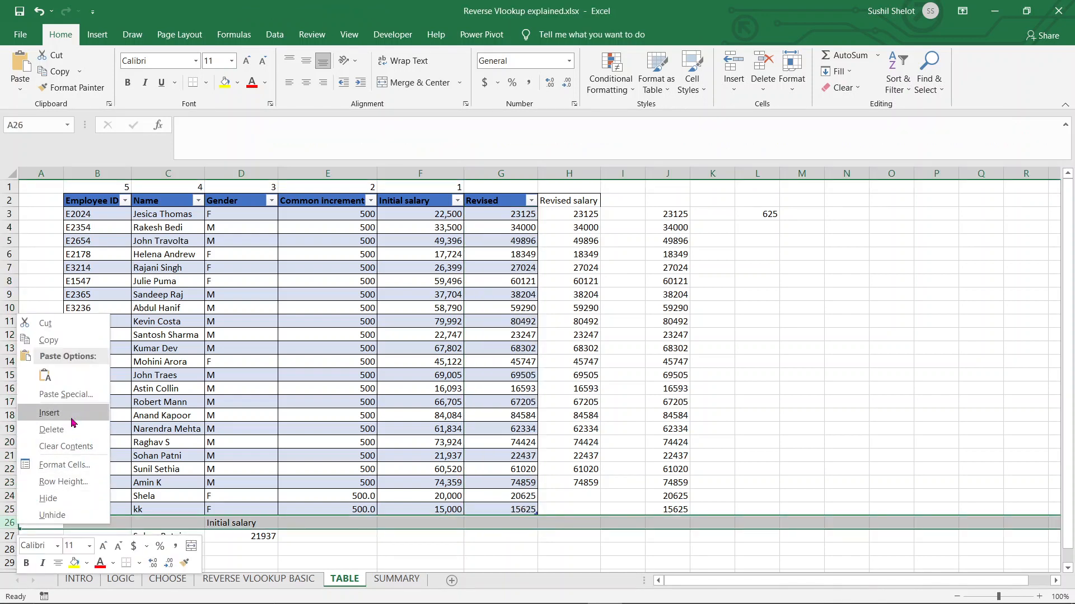
{"action": "left_click", "coordinate": [73, 416]}
{"action": "left_click", "coordinate": [104, 523]}
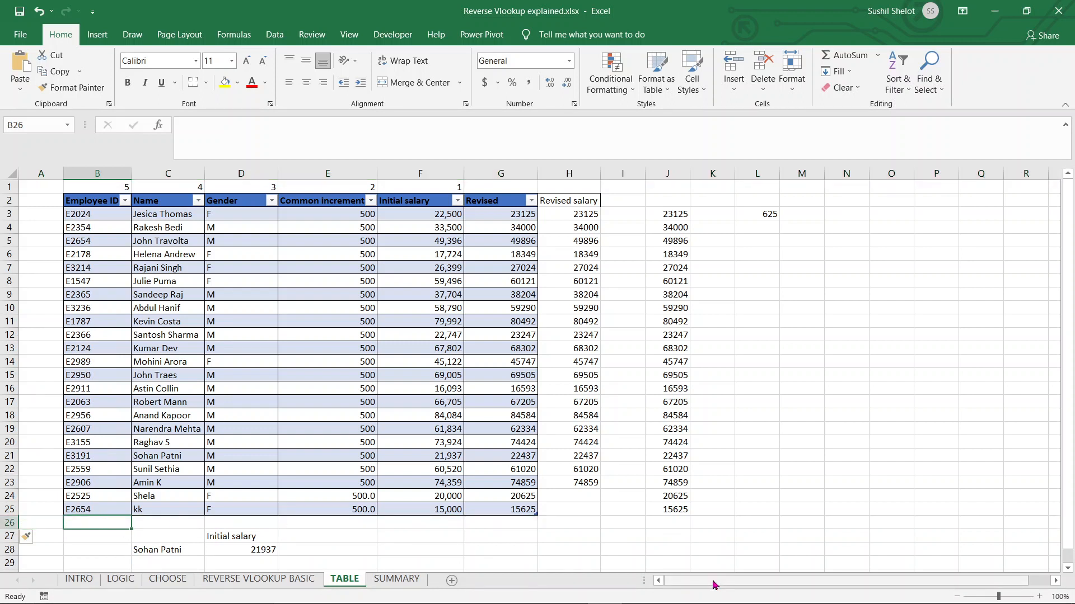
{"action": "type", "text": "E2345"}
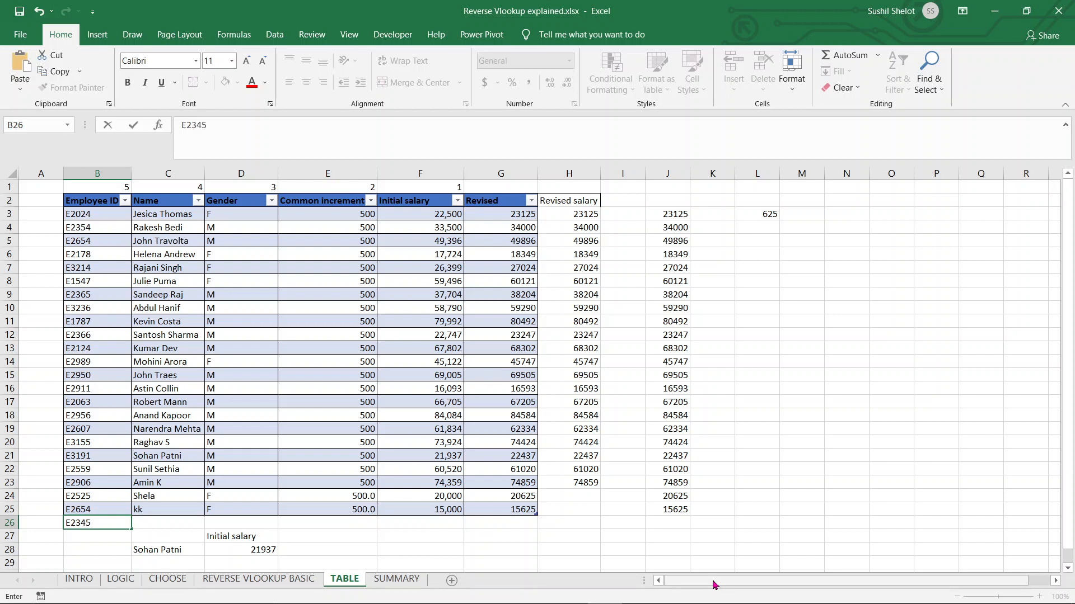
{"action": "key", "text": "Tab"}
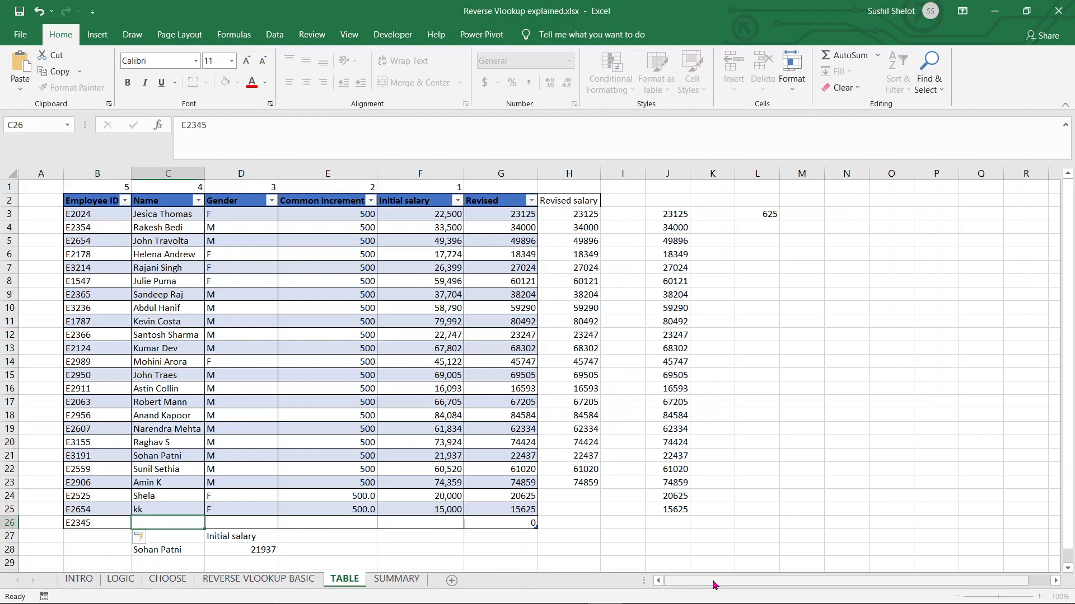
Enter the employee's name and gender F in the row 26 record.
{"action": "type", "text": "lll"}
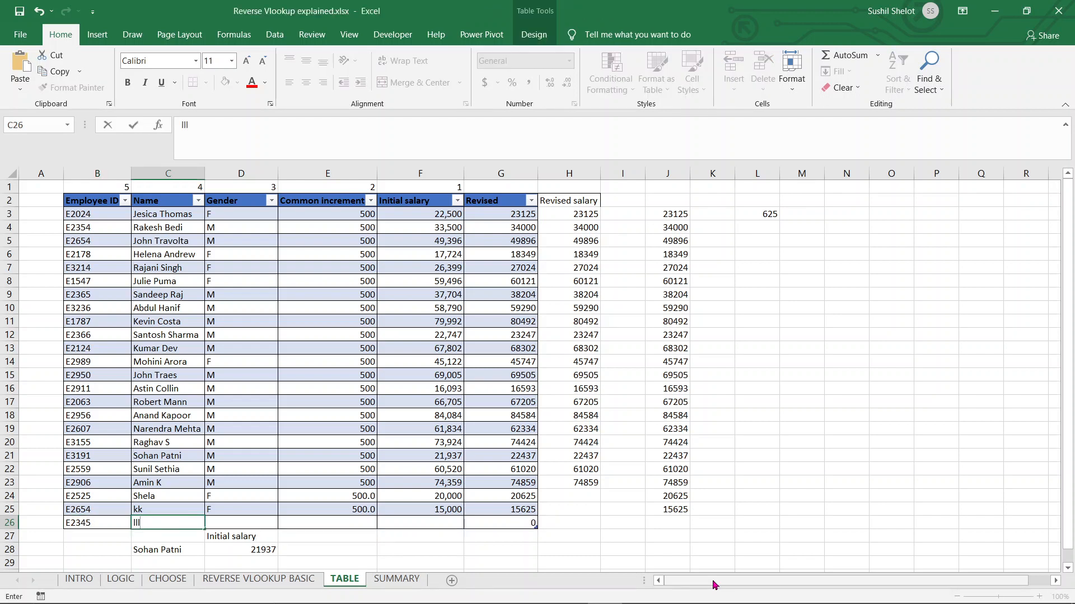
{"action": "key", "text": "BackSpace"}
{"action": "key", "text": "BackSpace"}
{"action": "key", "text": "BackSpace"}
{"action": "type", "text": "MMM"}
{"action": "key", "text": "Tab"}
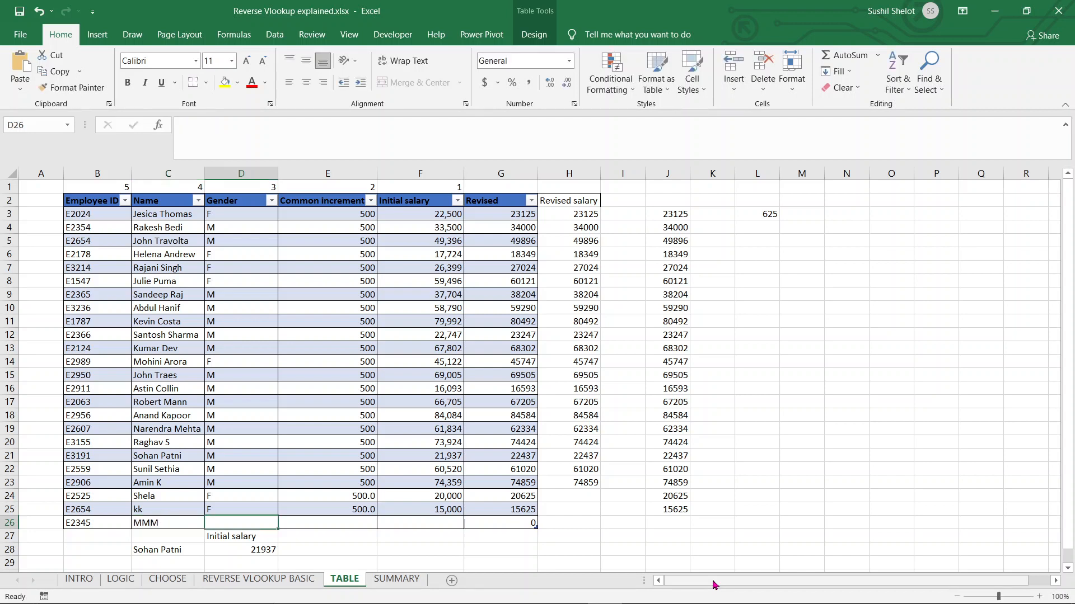
{"action": "type", "text": "F"}
{"action": "key", "text": "Tab"}
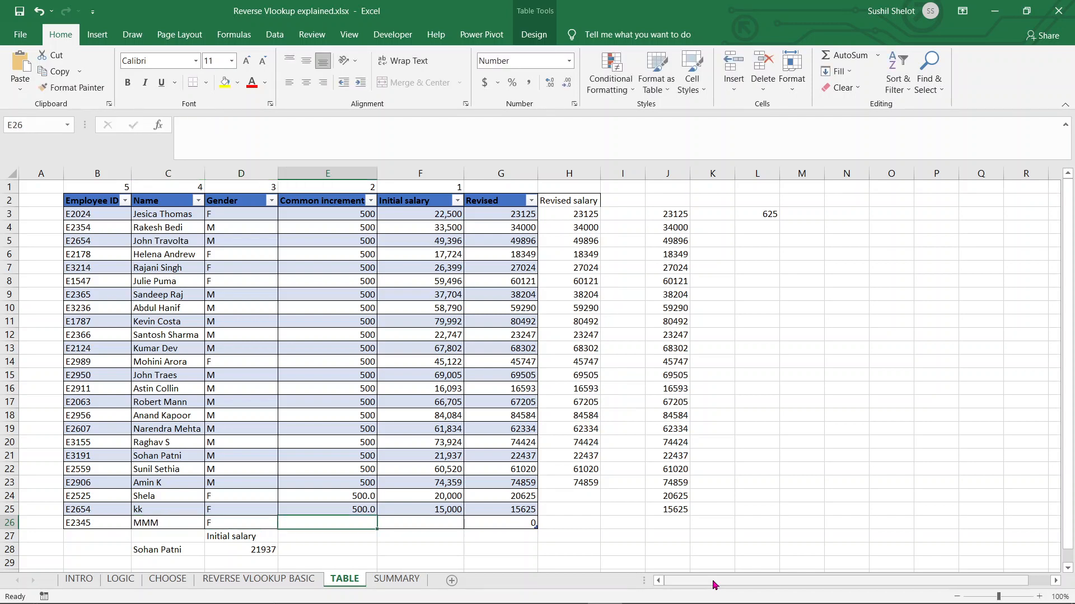
Complete the row 26 record with common increment 500 and initial salary 10000.
{"action": "type", "text": "500"}
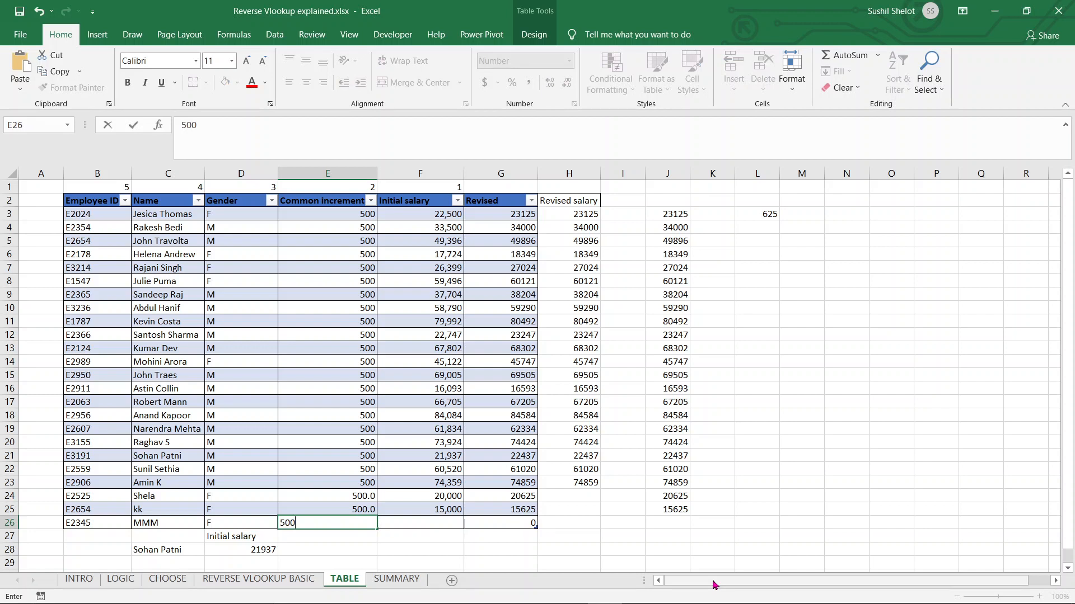
{"action": "key", "text": "Tab"}
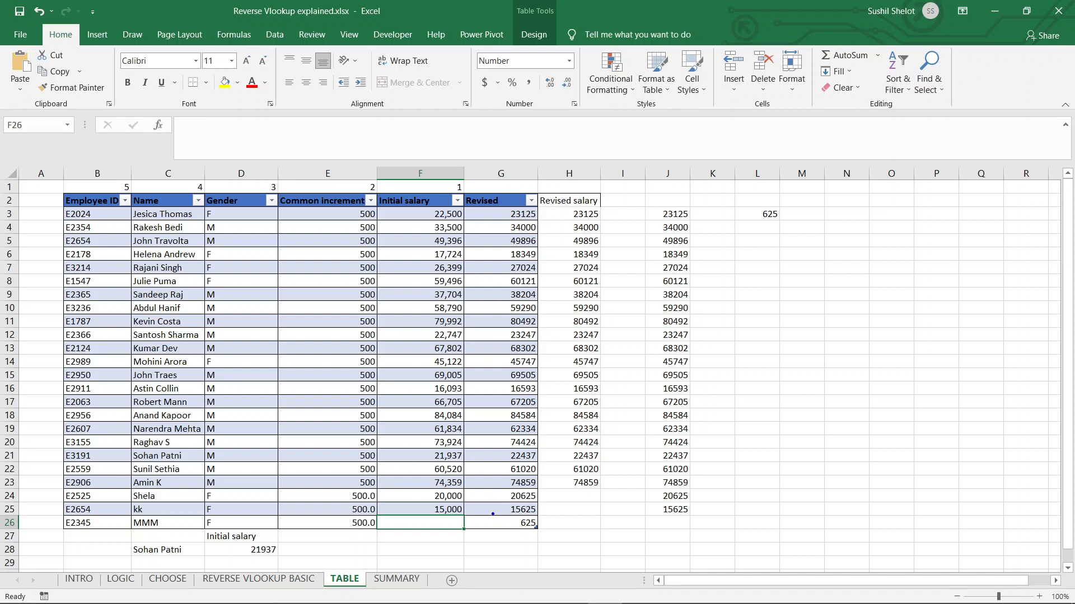
{"action": "left_click_drag", "start_coordinate": [492, 512], "coordinate": [569, 535]}
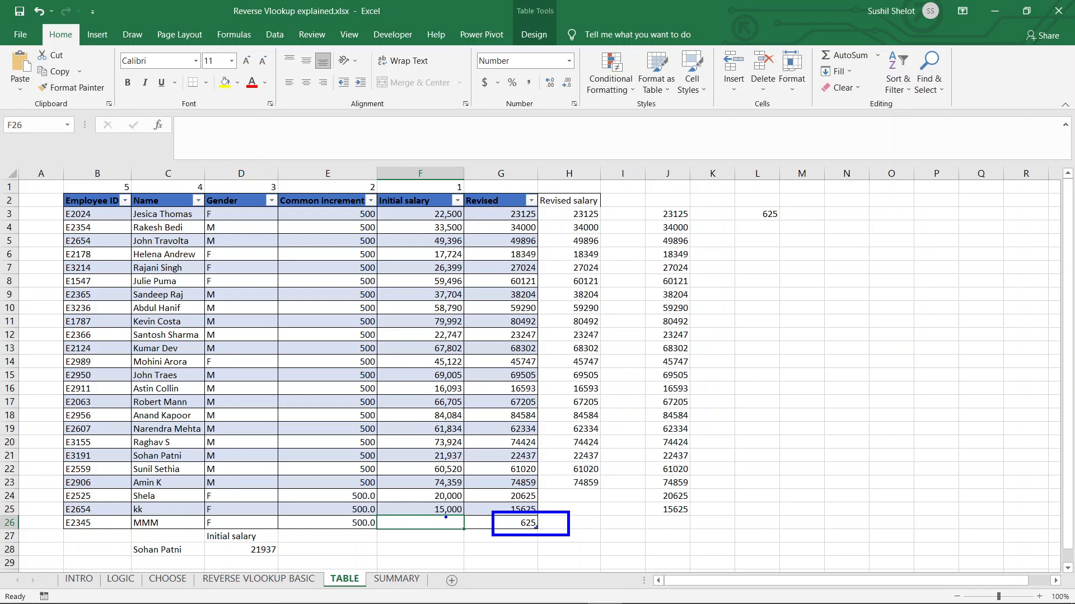
{"action": "type", "text": "1"}
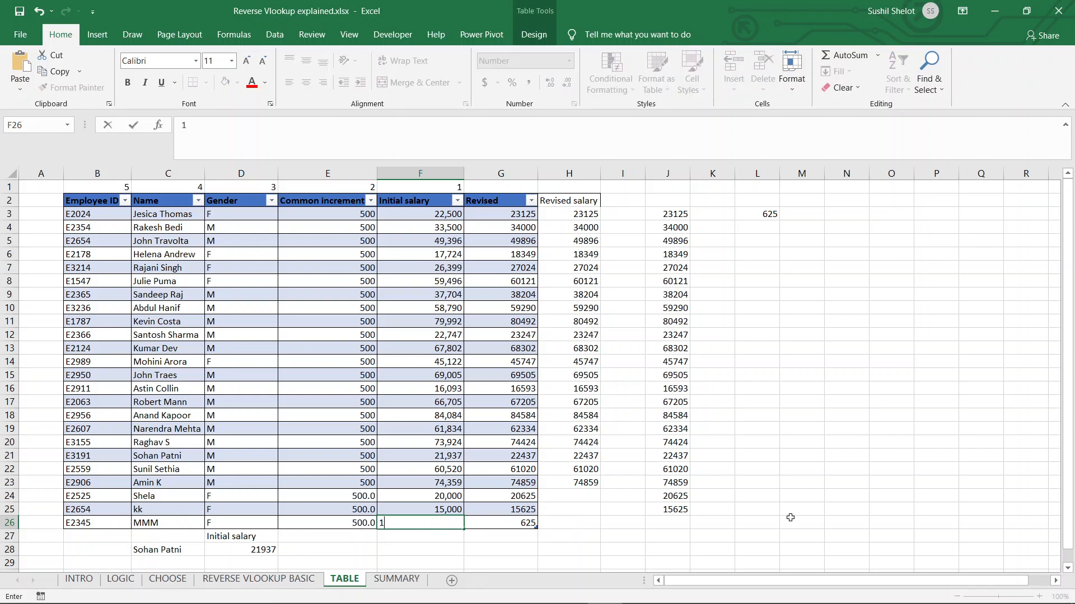
{"action": "type", "text": "0000"}
{"action": "key", "text": "Return"}
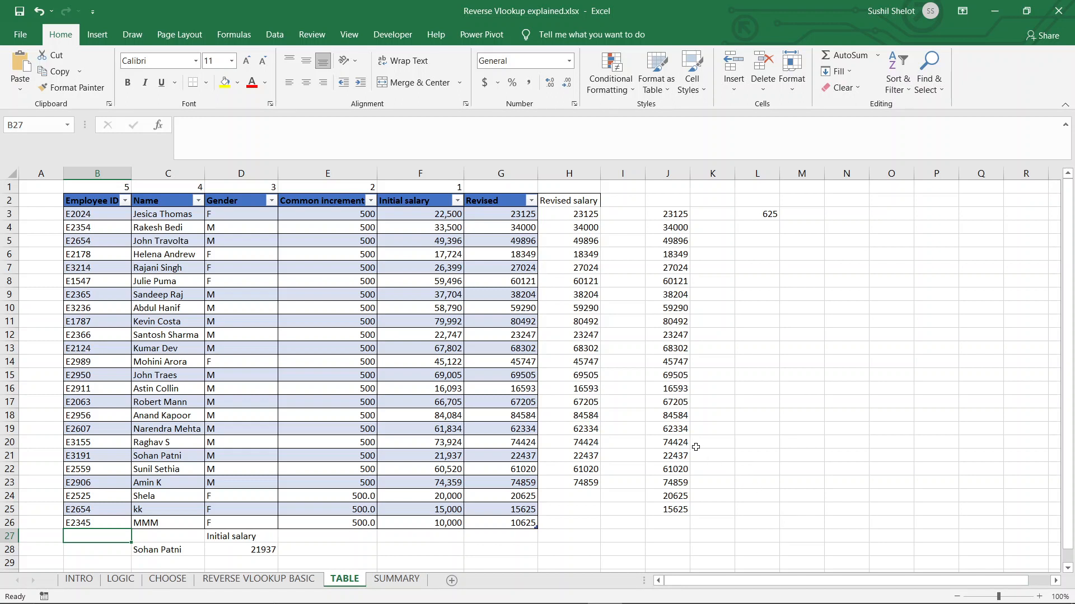
Review the VLOOKUP notes on the SUMMARY sheet, including the reverse VLOOKUP remark in B14.
{"action": "left_click", "coordinate": [413, 579]}
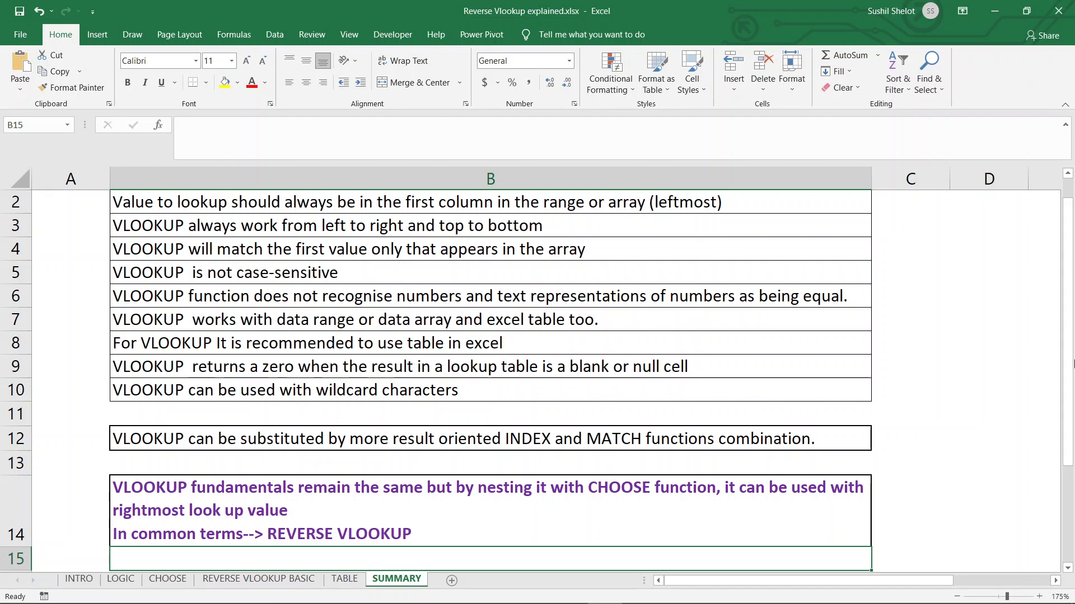
{"action": "left_click", "coordinate": [670, 490]}
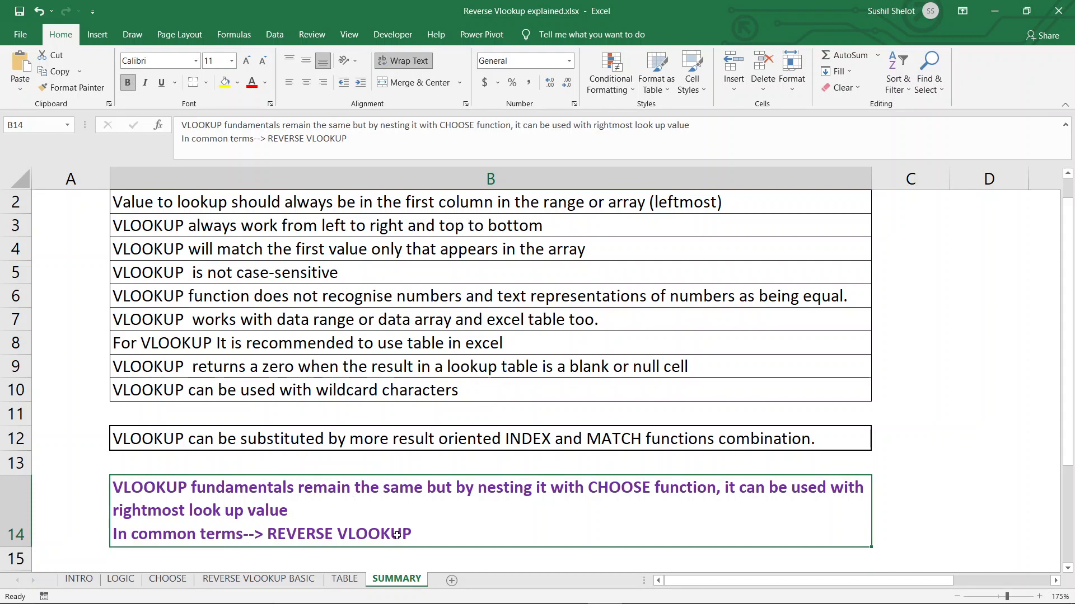
{"action": "left_click", "coordinate": [886, 520]}
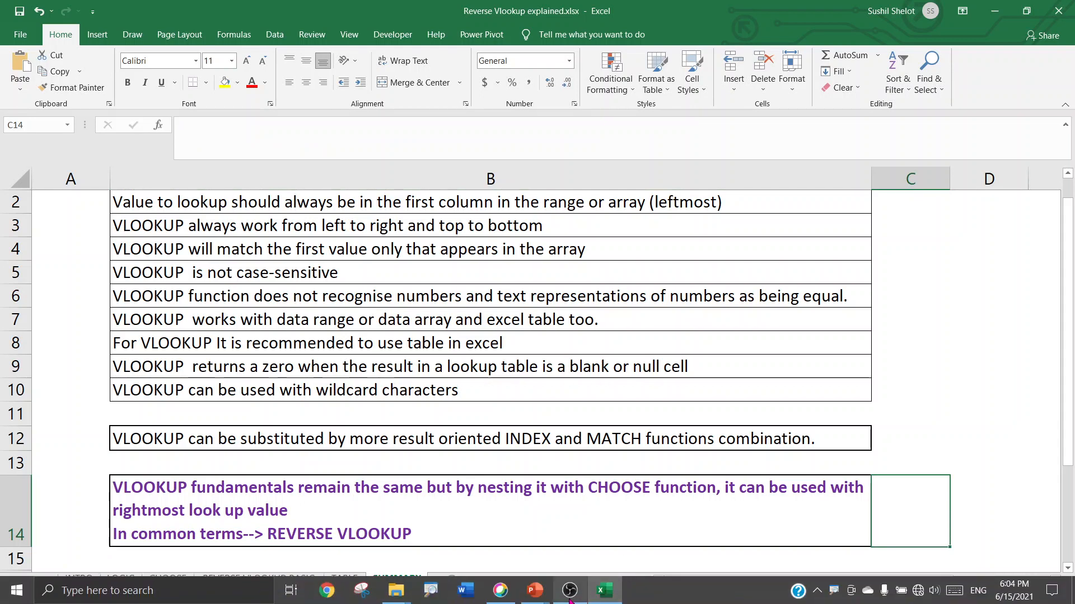
Switch to PowerPoint and show the Like.pptx presentation.
{"action": "mouse_move", "coordinate": [571, 601]}
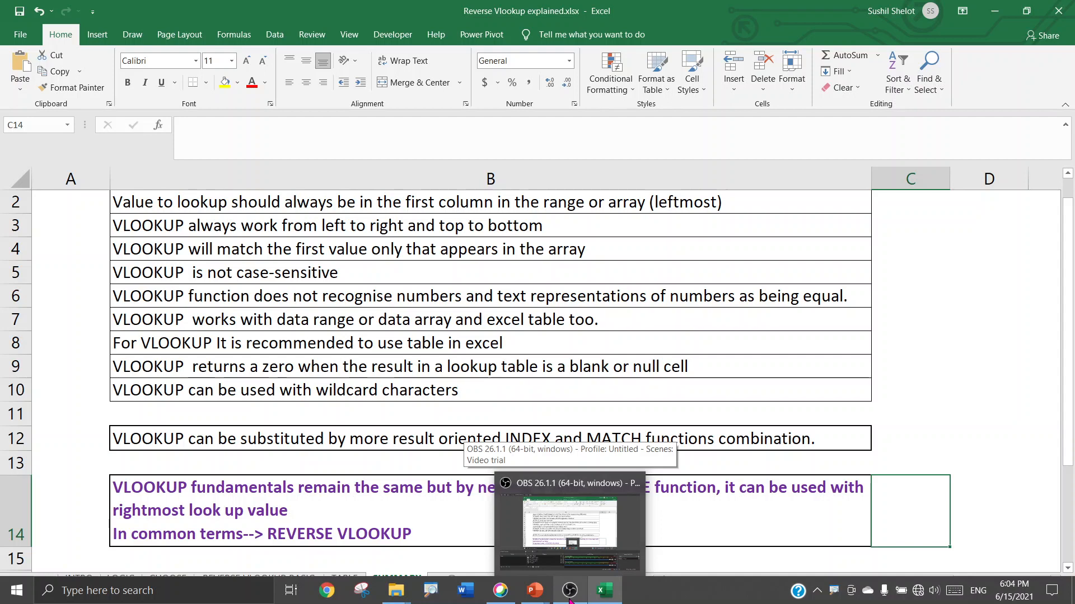
{"action": "mouse_move", "coordinate": [535, 593]}
{"action": "left_click", "coordinate": [434, 549]}
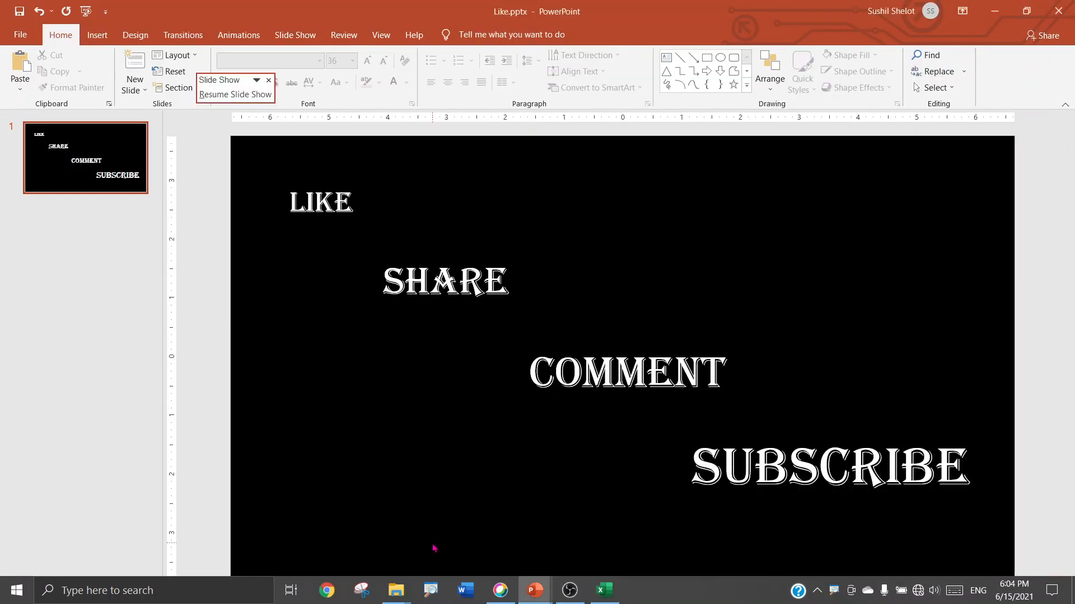